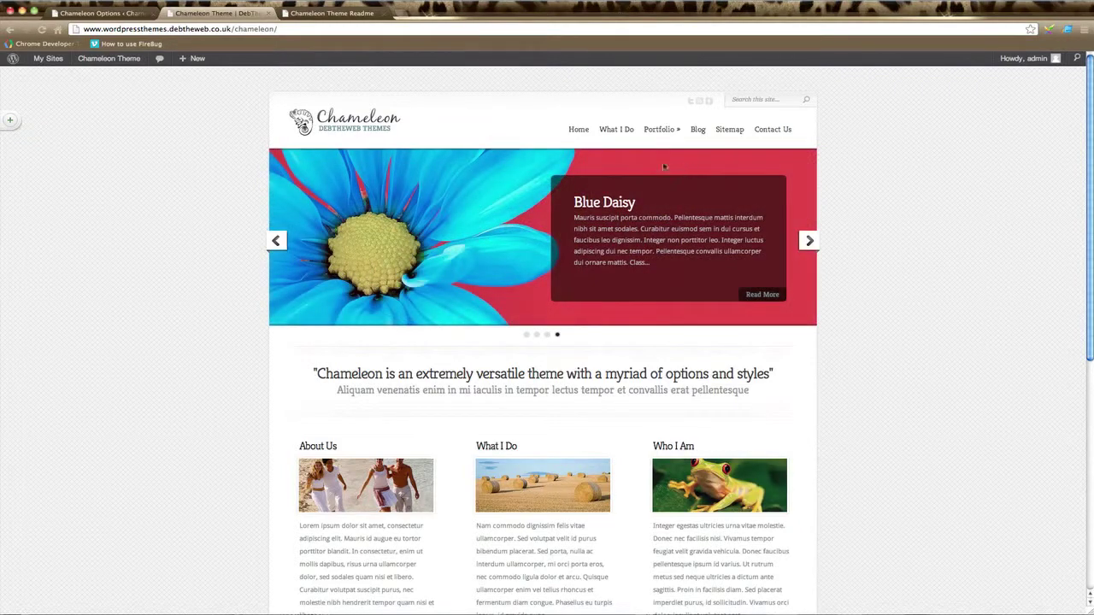
Examine the Chameleon homepage from the slider and quote through the content areas, blog list and Multi Media Bar to the footer widgets.
scroll(757, 415, down, 5)
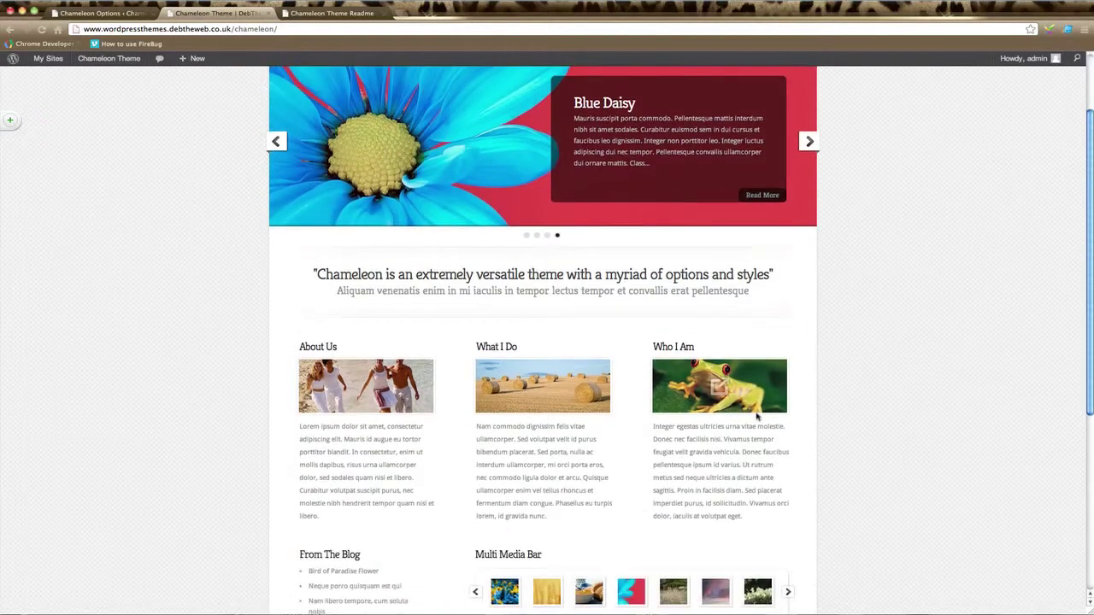
scroll(757, 415, down, 7)
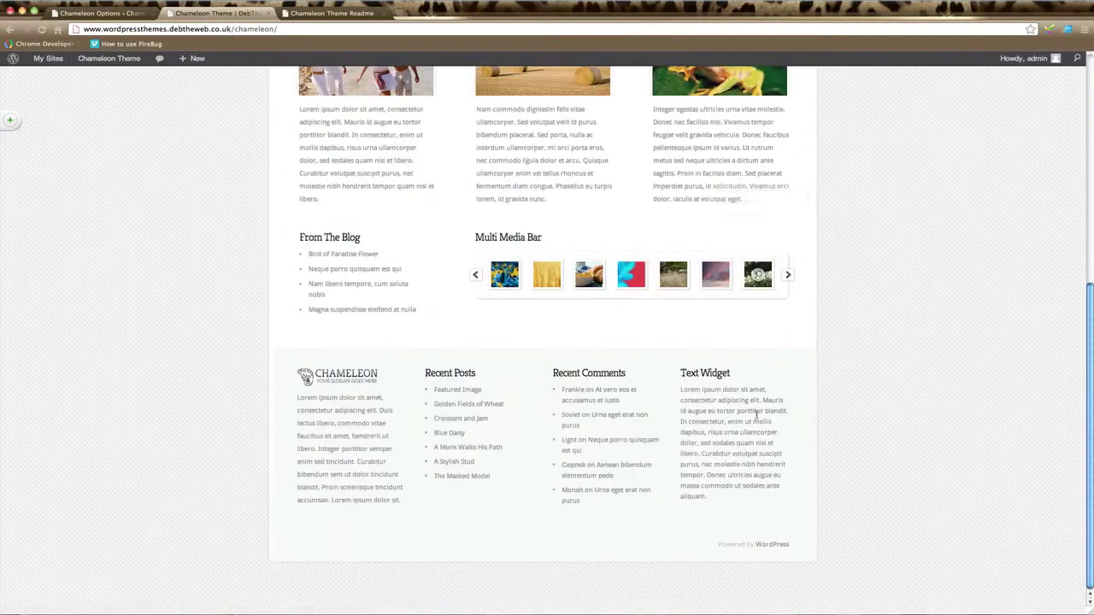
scroll(757, 417, up, 10)
scroll(757, 417, up, 2)
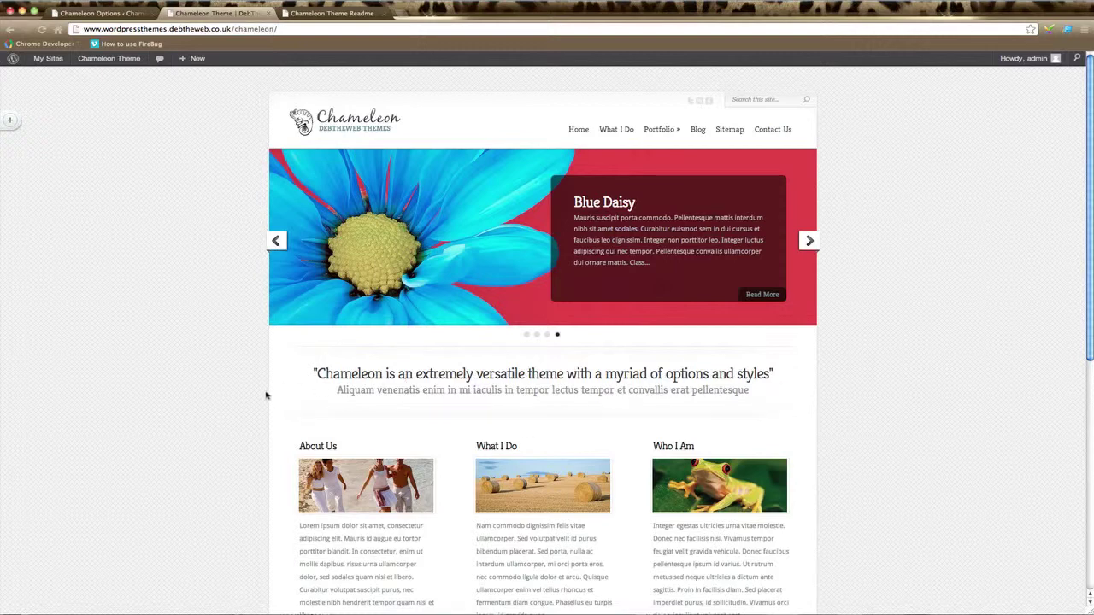
scroll(285, 409, down, 3)
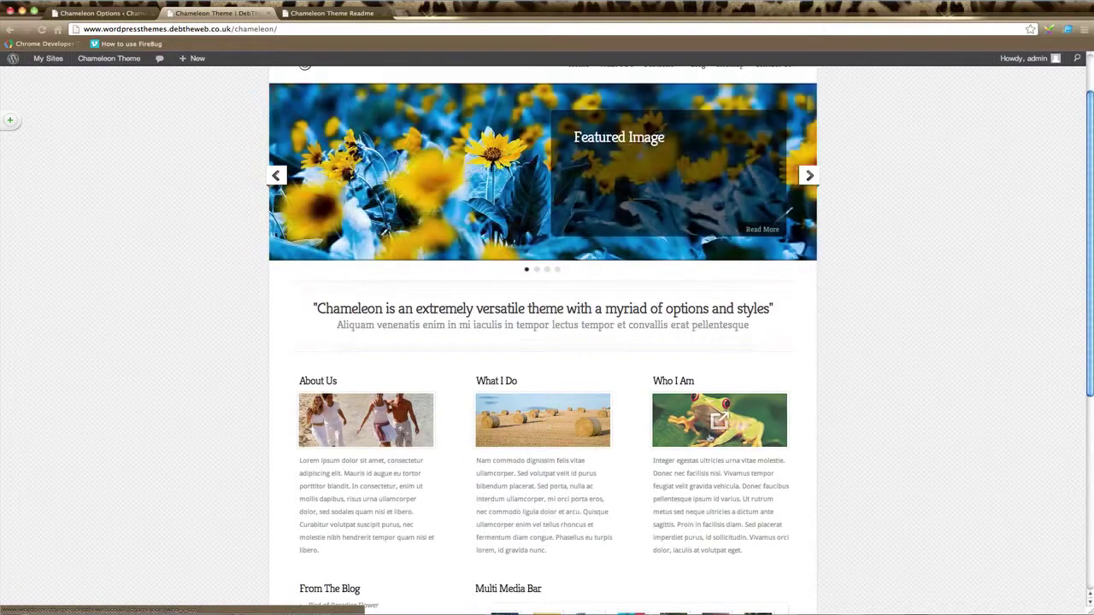
scroll(797, 465, down, 1)
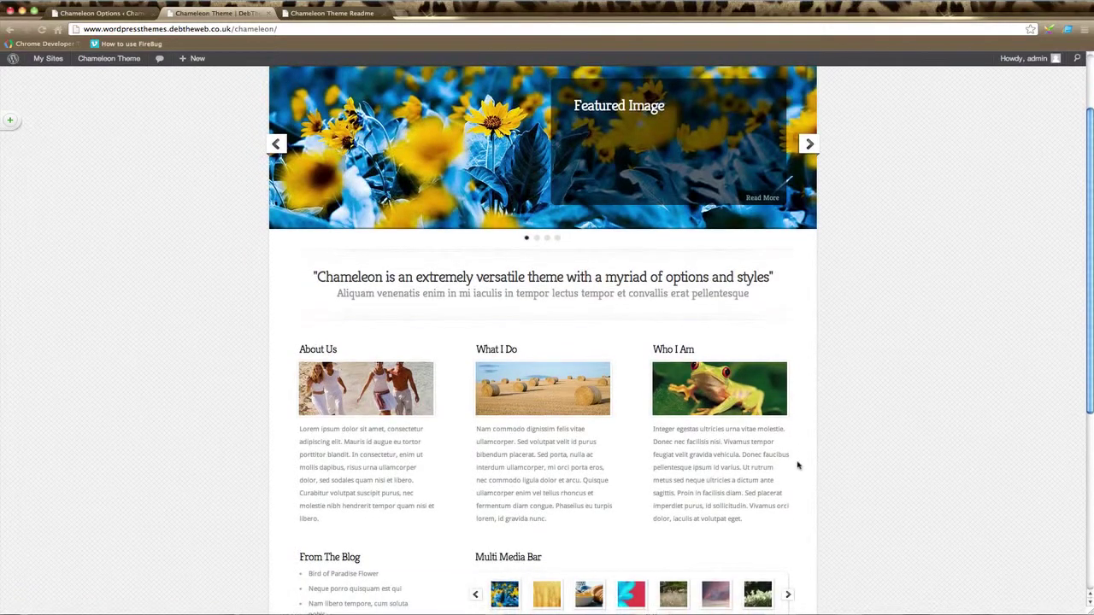
scroll(797, 464, down, 3)
scroll(798, 465, down, 1)
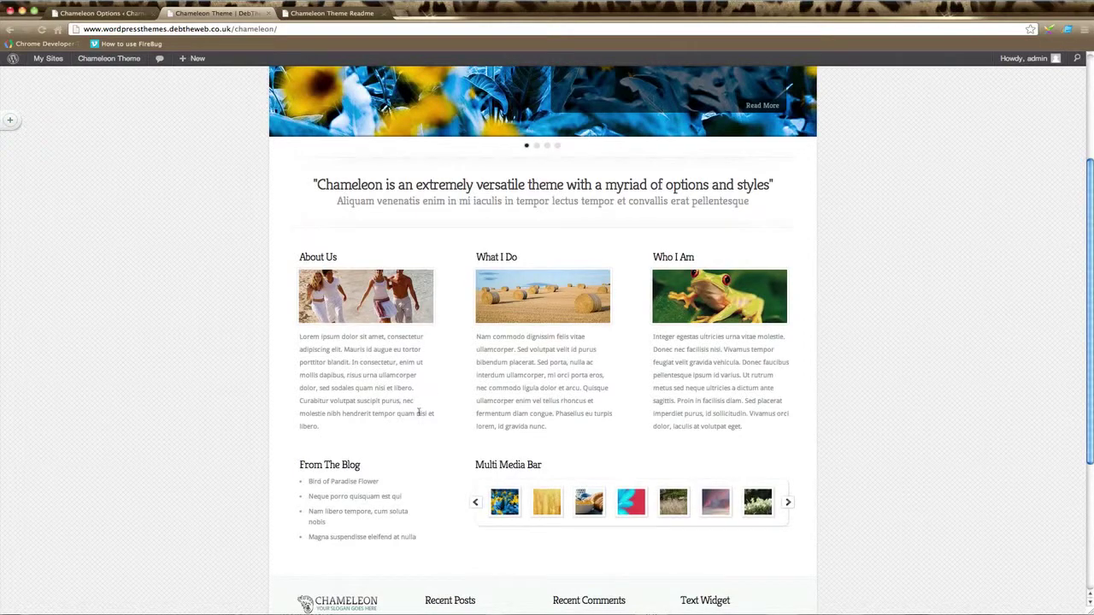
scroll(418, 412, down, 2)
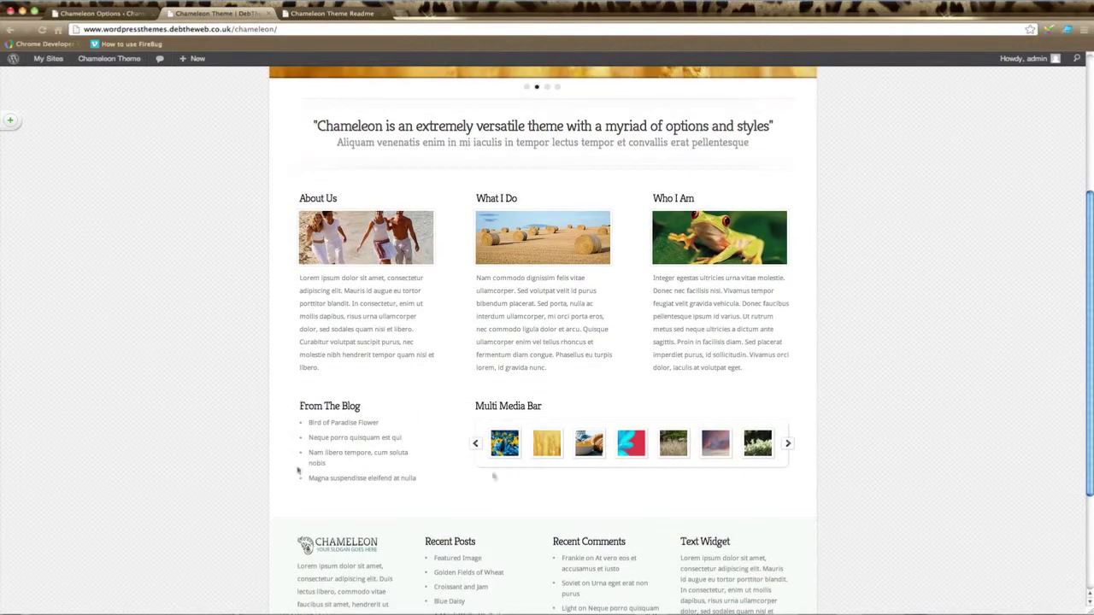
scroll(709, 418, down, 2)
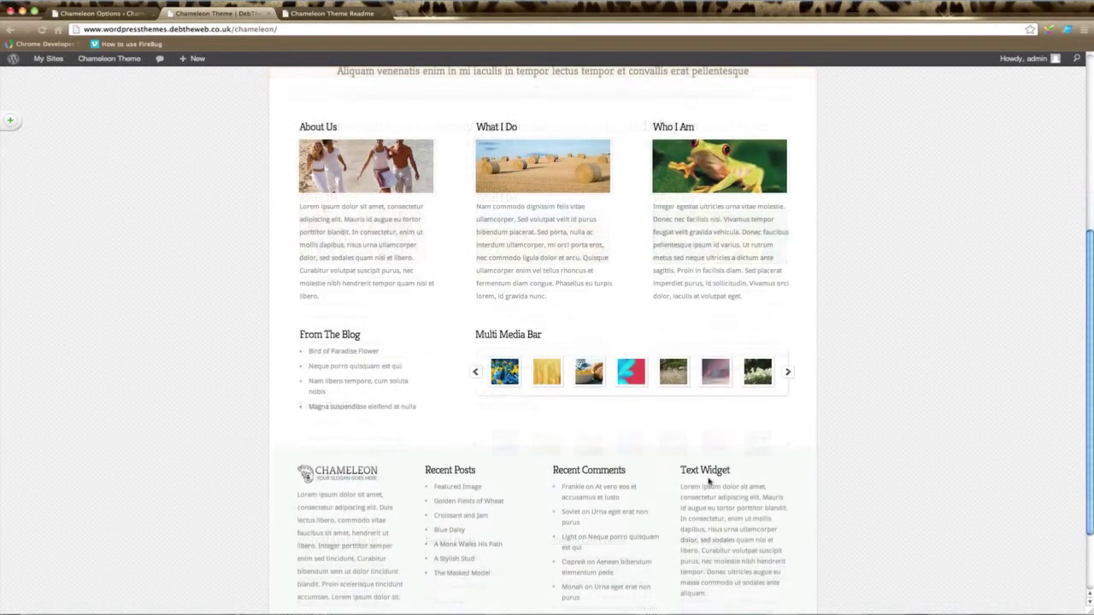
scroll(708, 481, down, 2)
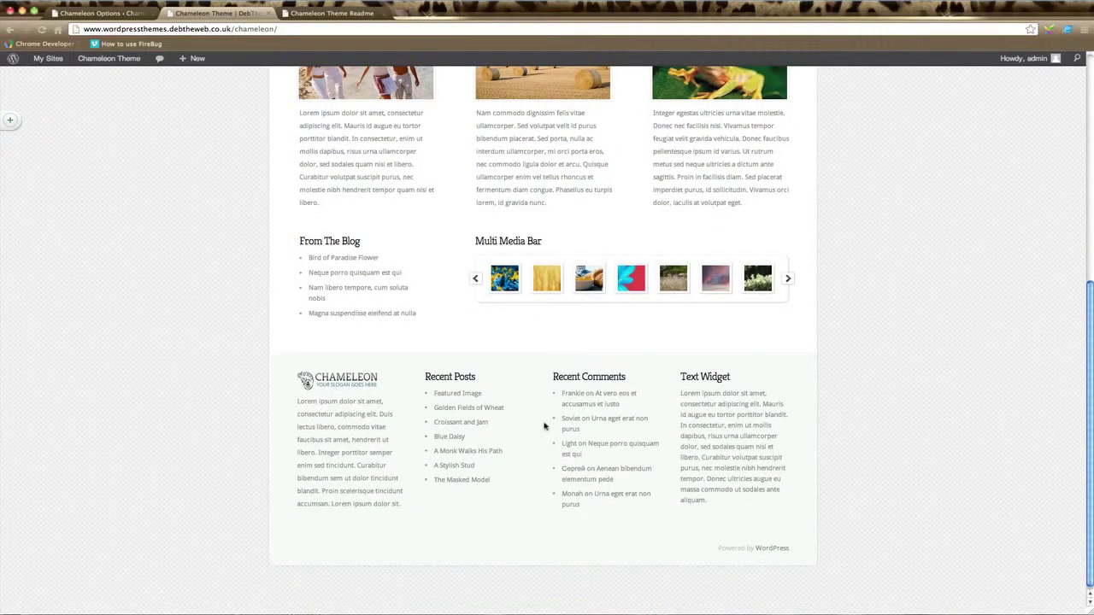
scroll(544, 425, up, 10)
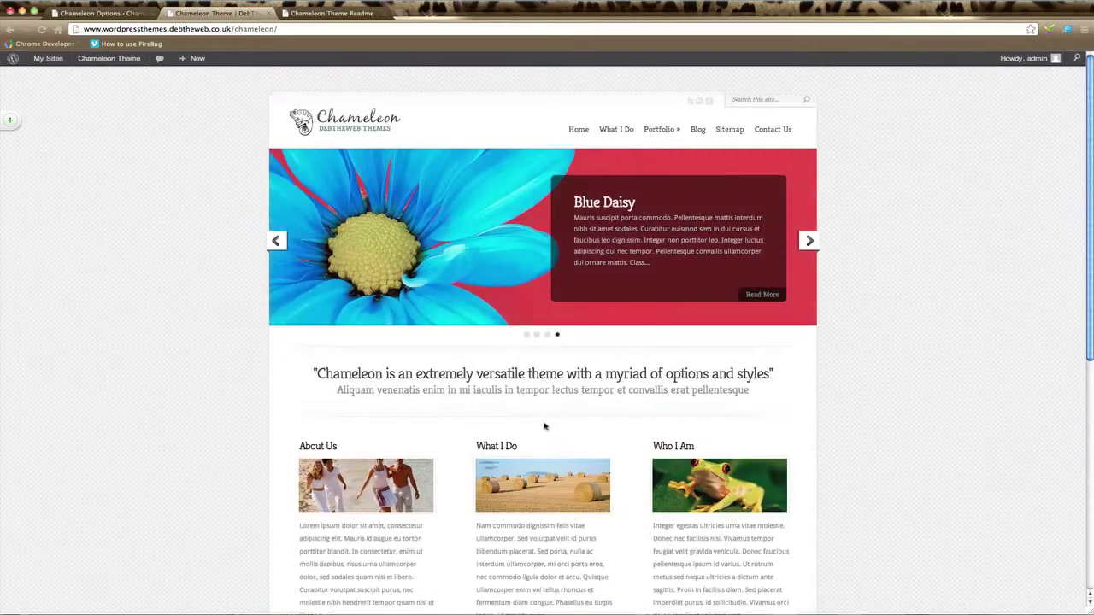
Open the homepage section of the Chameleon theme's general settings and compare its options with the live homepage.
click(112, 15)
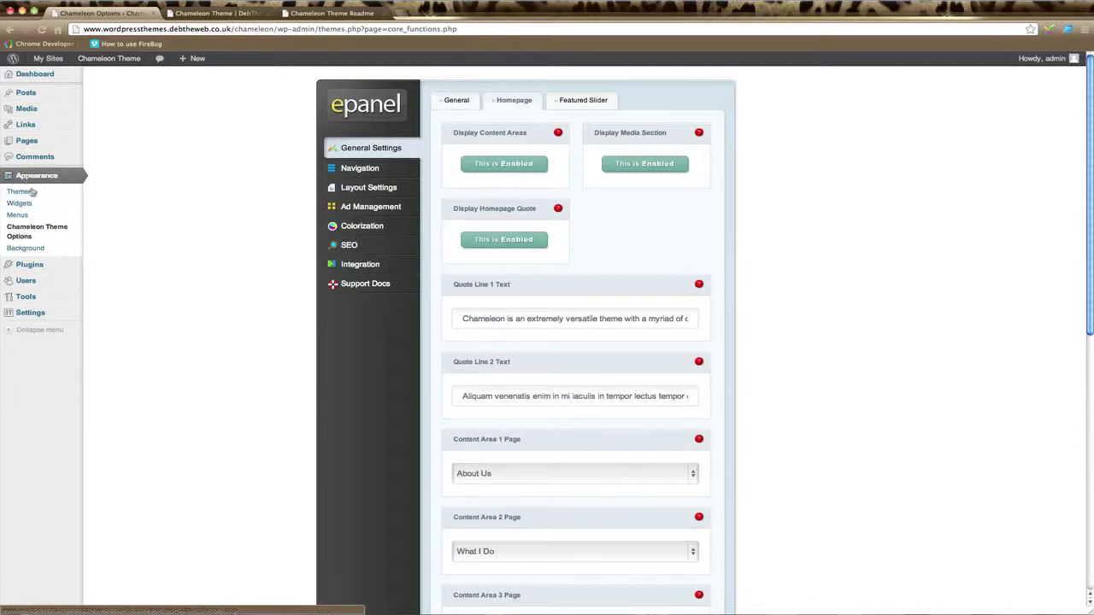
click(28, 231)
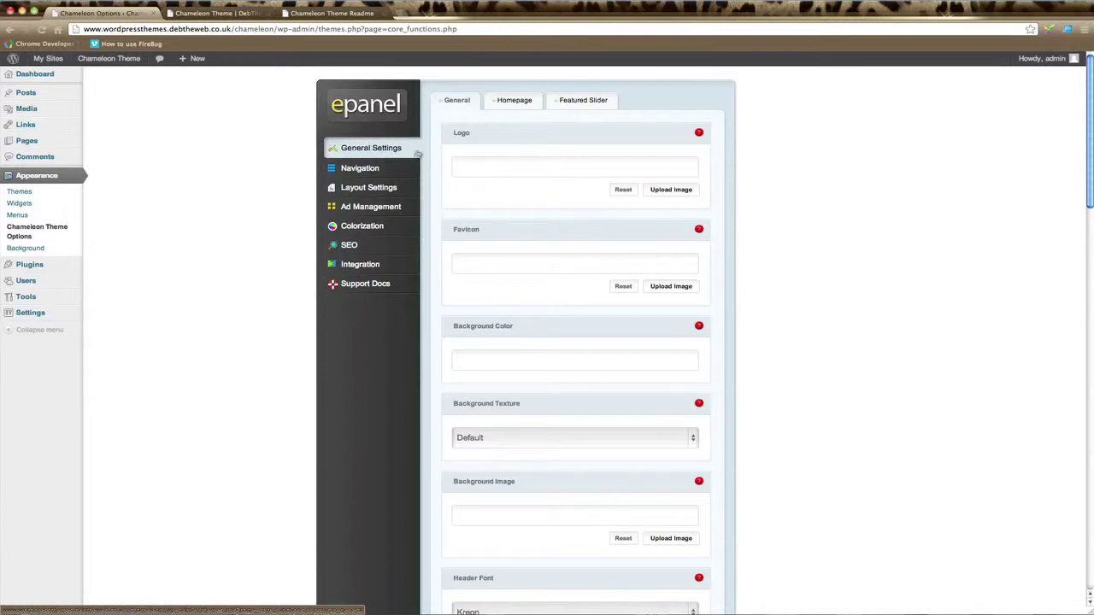
click(510, 101)
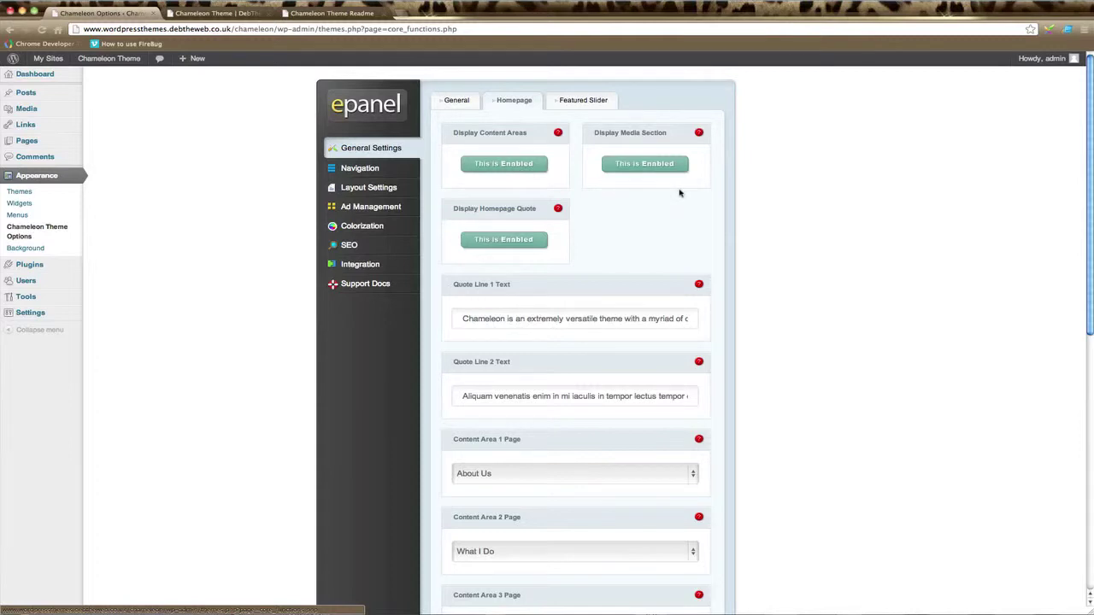
click(218, 12)
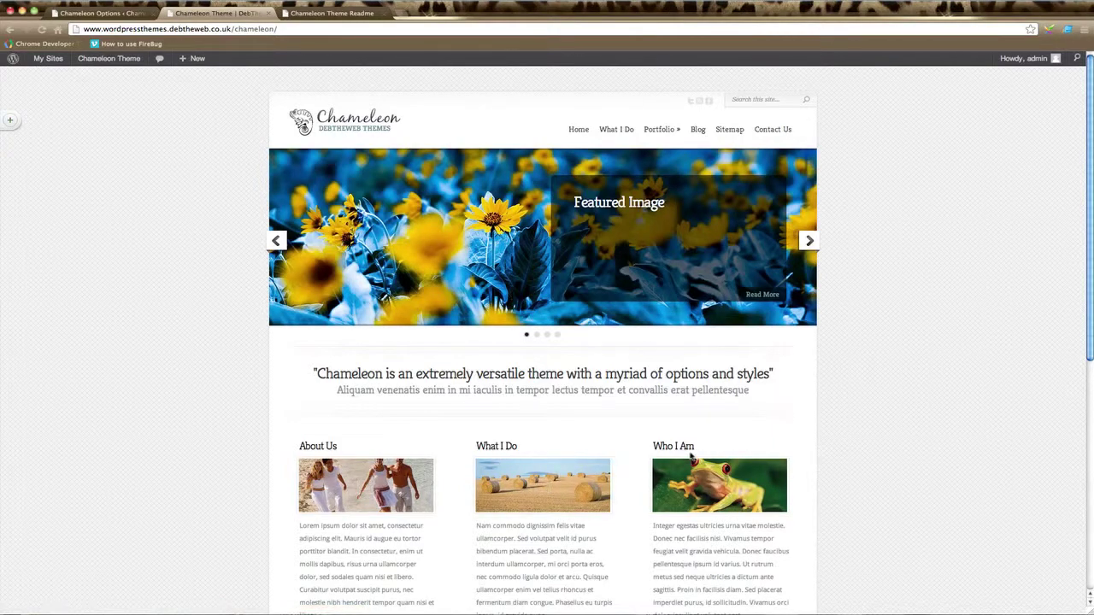
key(ctrl+shift+Tab)
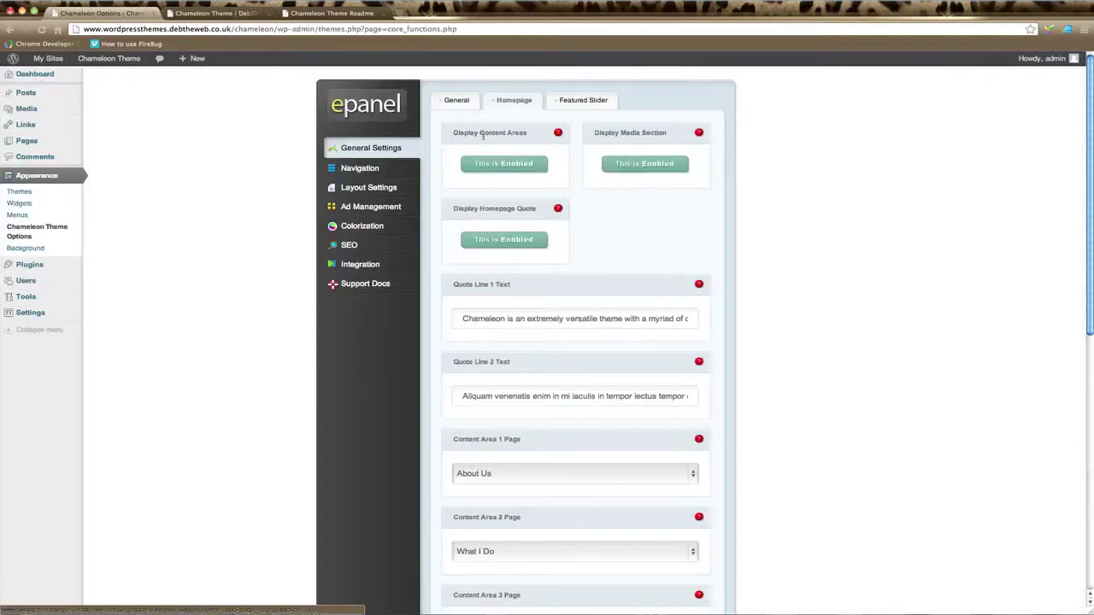
Disable Display Content Areas, save the theme options and reload the live homepage.
click(513, 169)
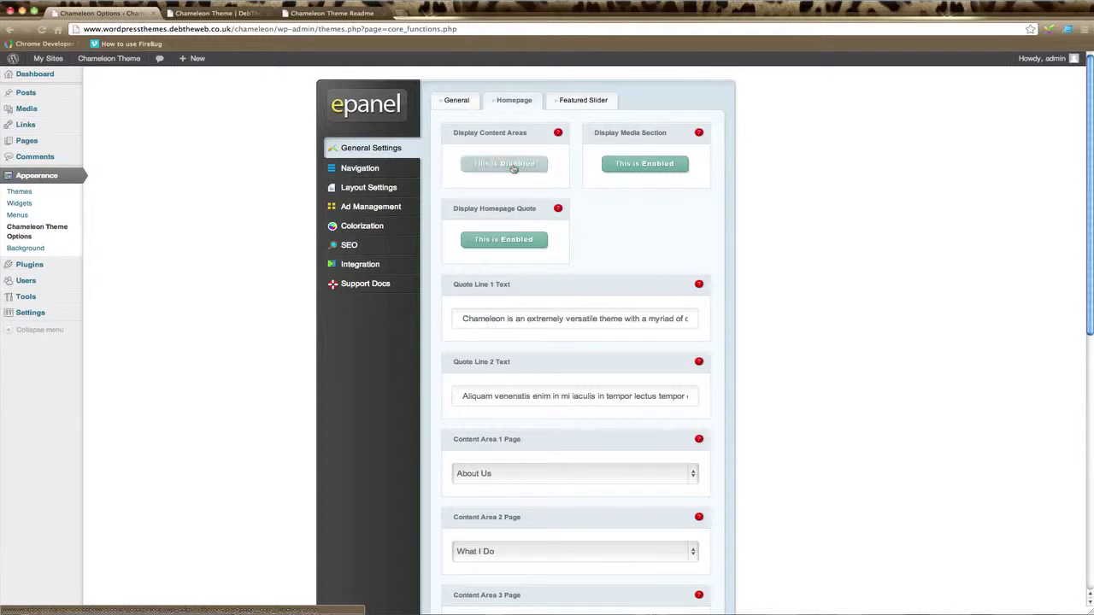
scroll(773, 295, down, 10)
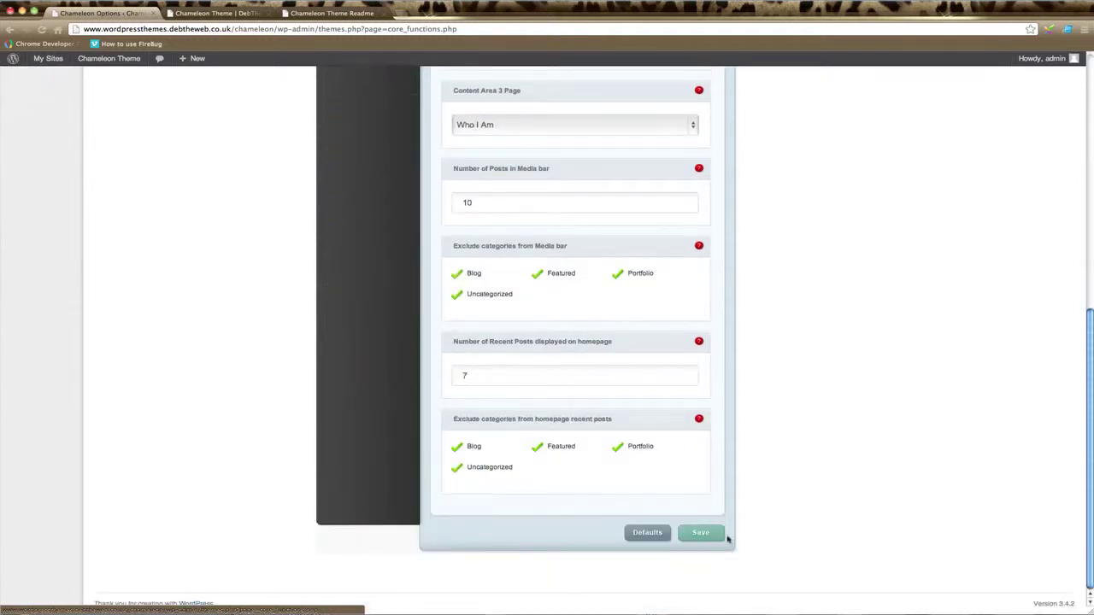
click(701, 532)
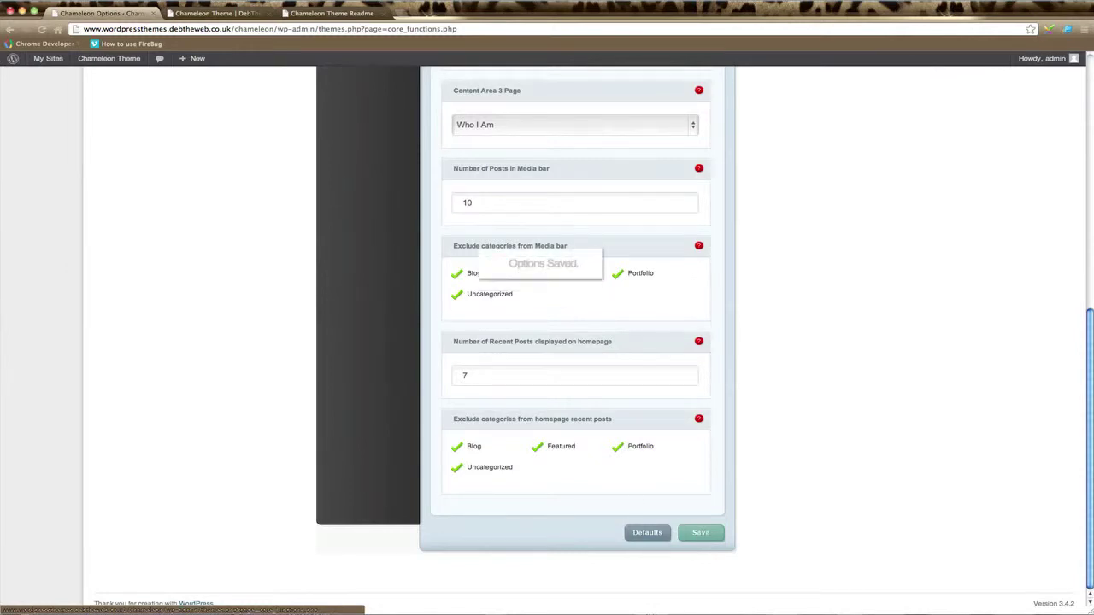
click(221, 13)
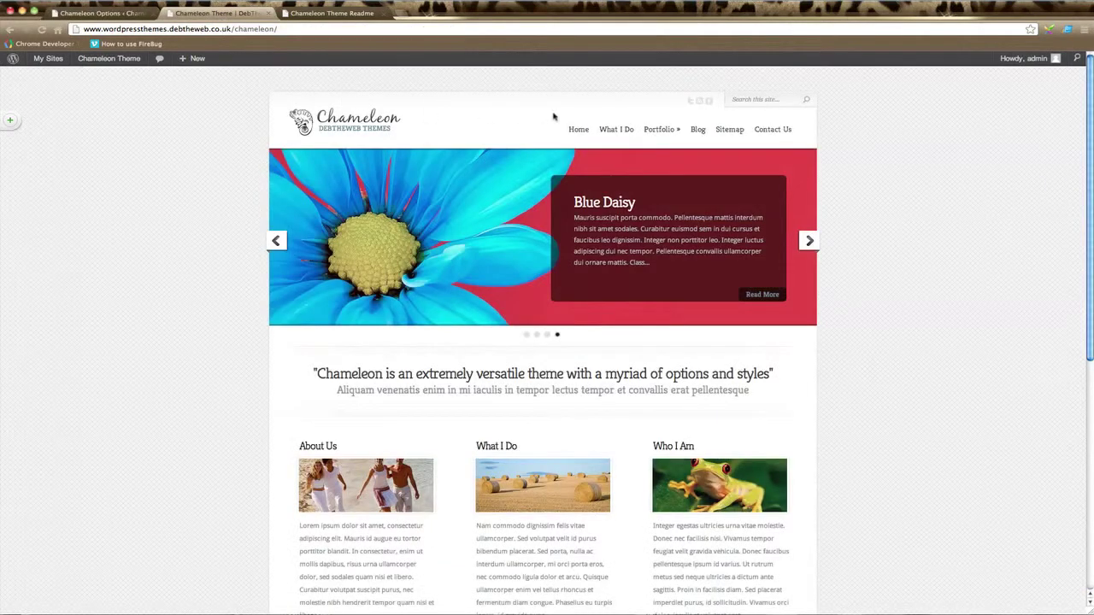
click(41, 29)
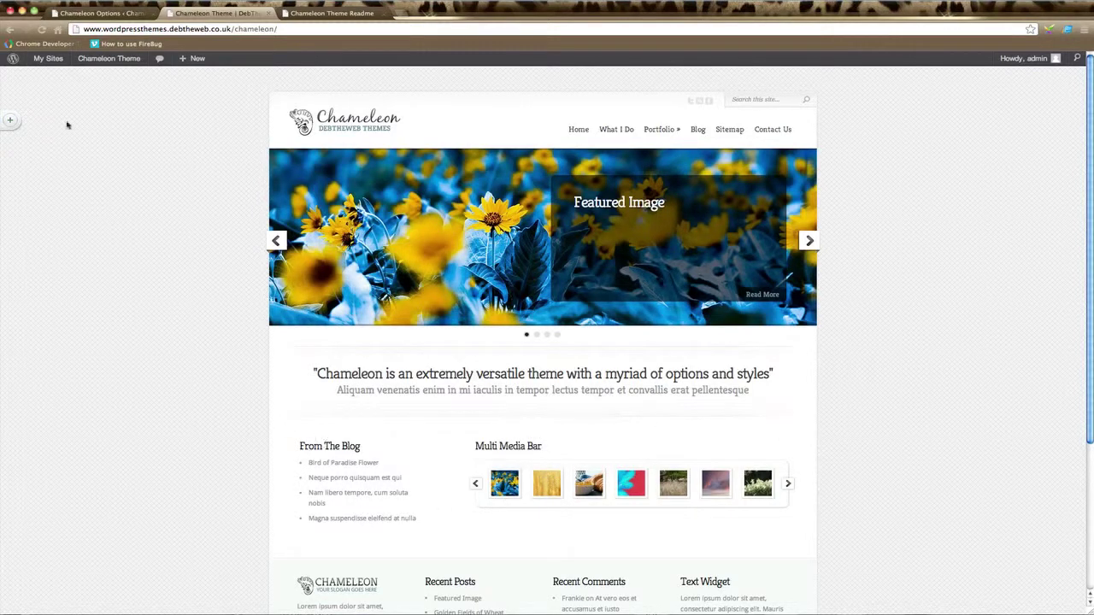
Enable Display Content Areas again in the homepage settings and save the theme options.
click(103, 14)
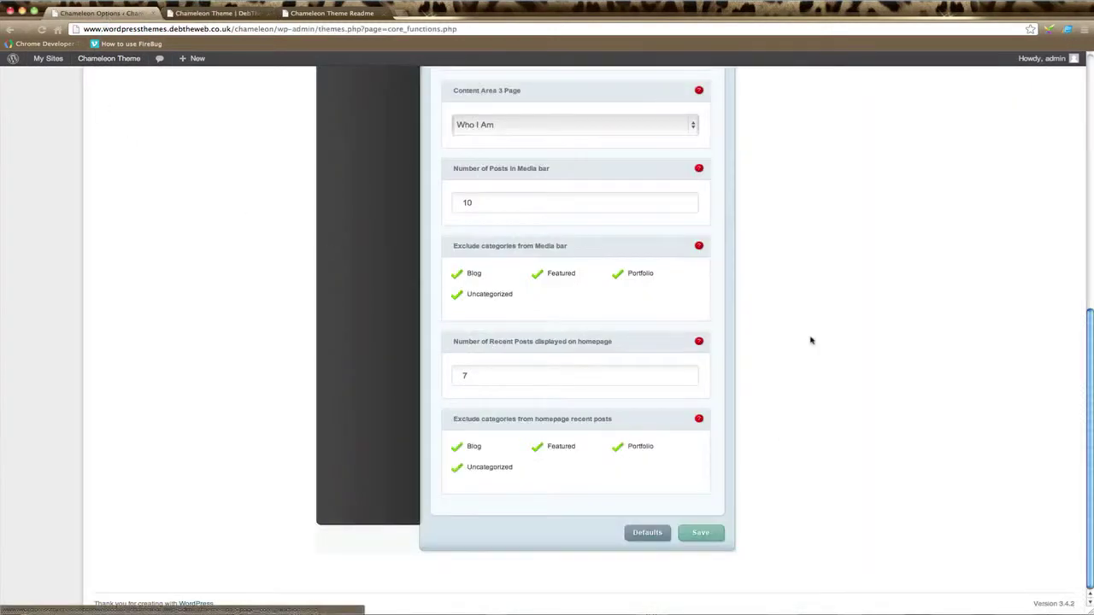
scroll(811, 340, up, 15)
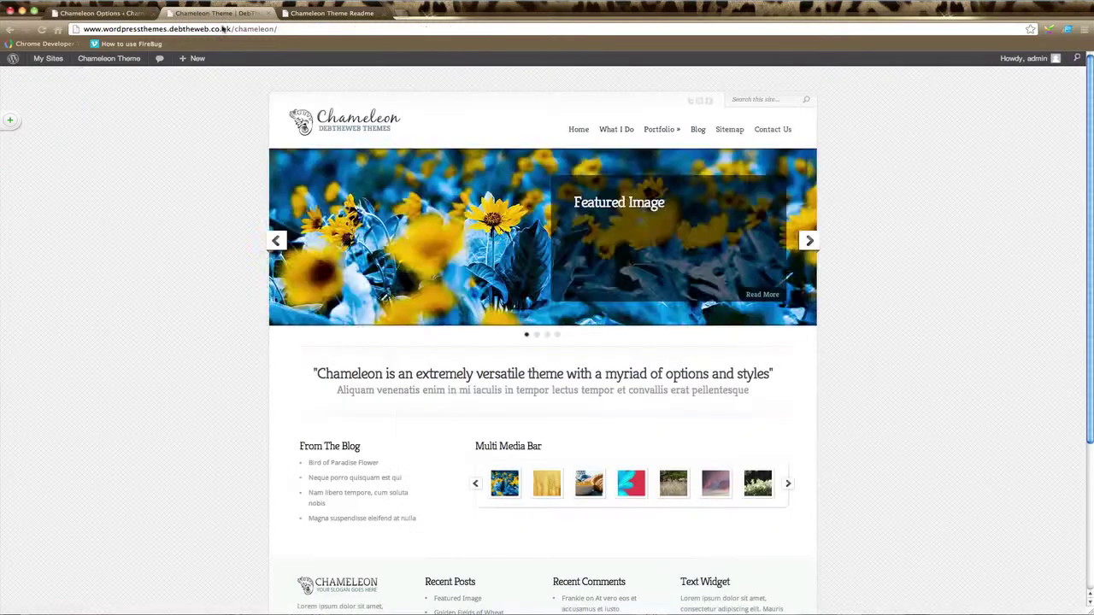
click(215, 13)
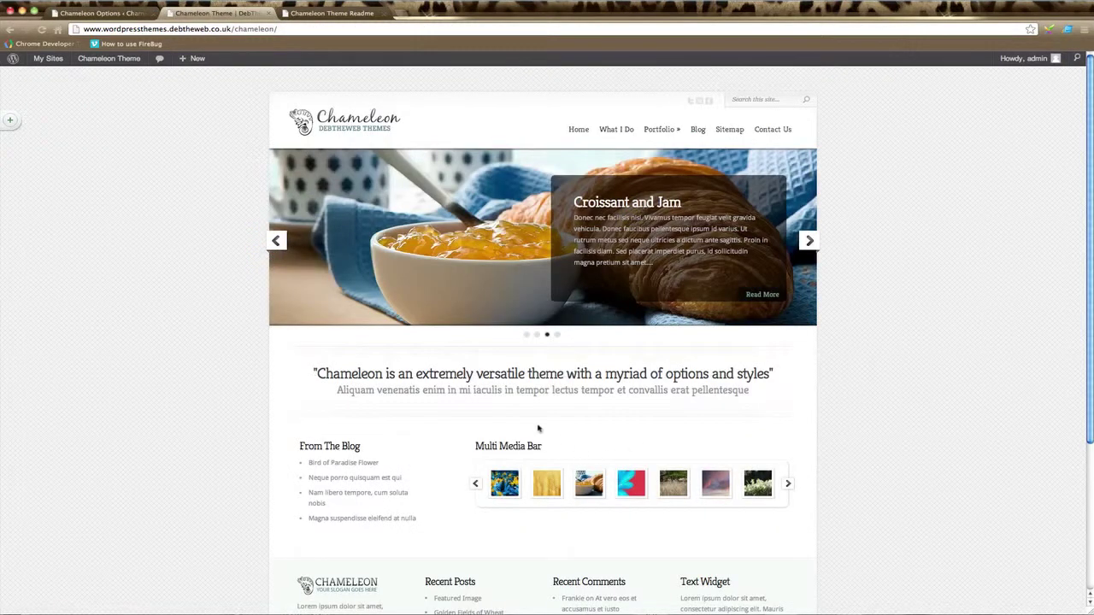
click(41, 29)
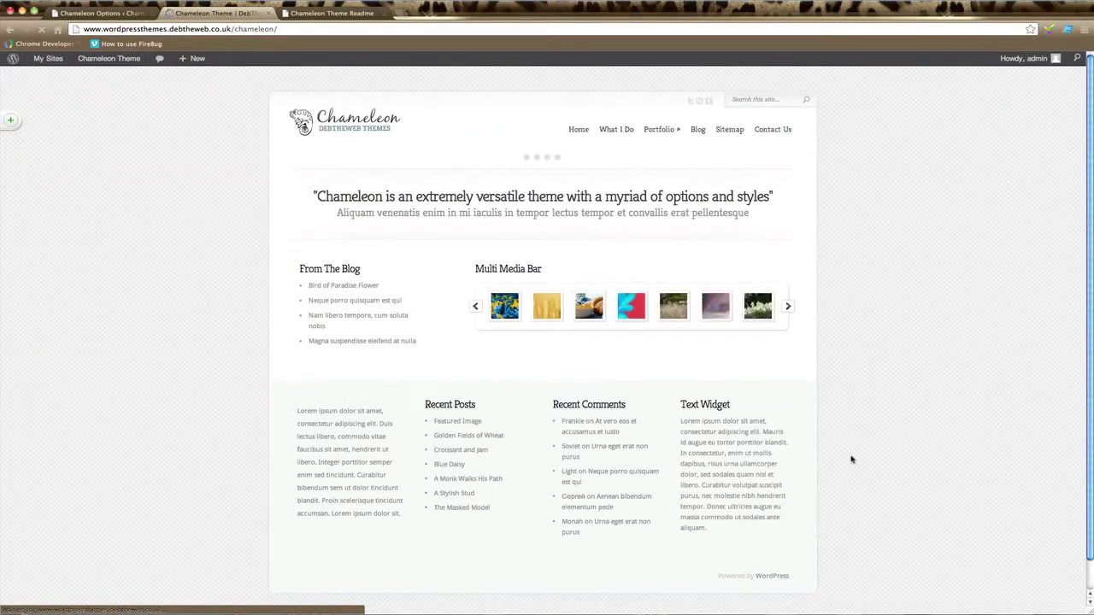
click(120, 13)
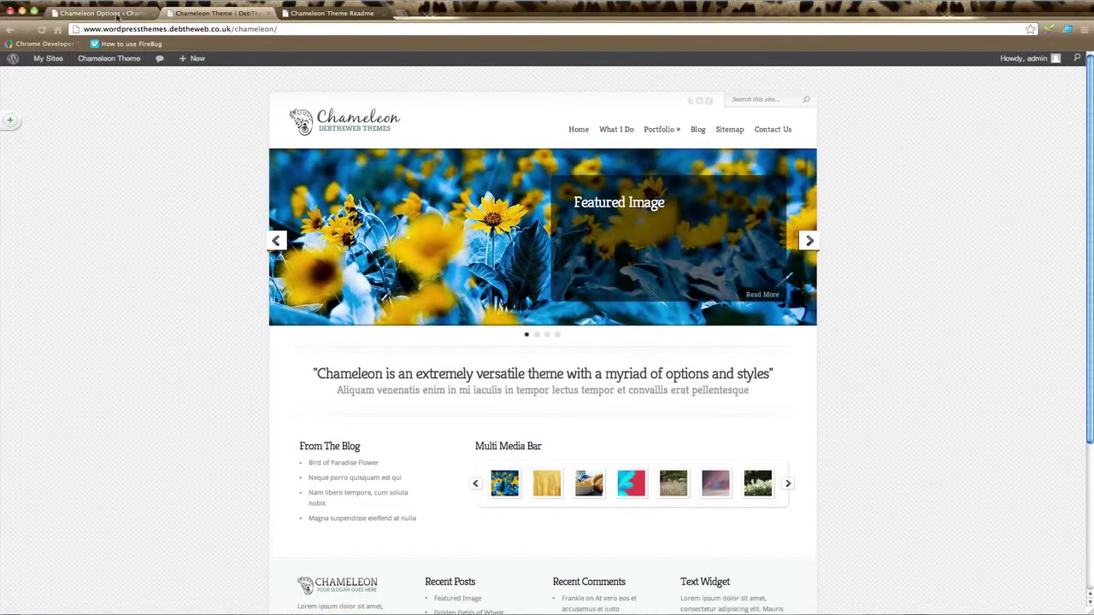
scroll(773, 474, down, 10)
click(703, 532)
scroll(790, 525, up, 10)
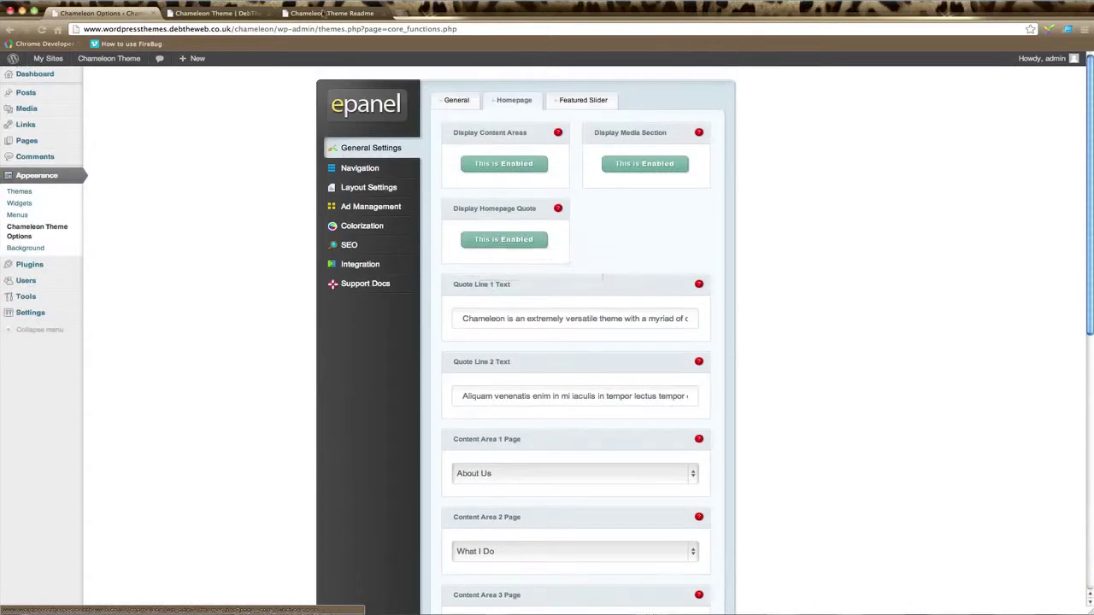
Reload the live homepage and examine its three content areas and the quote beneath the slider.
click(218, 13)
click(42, 29)
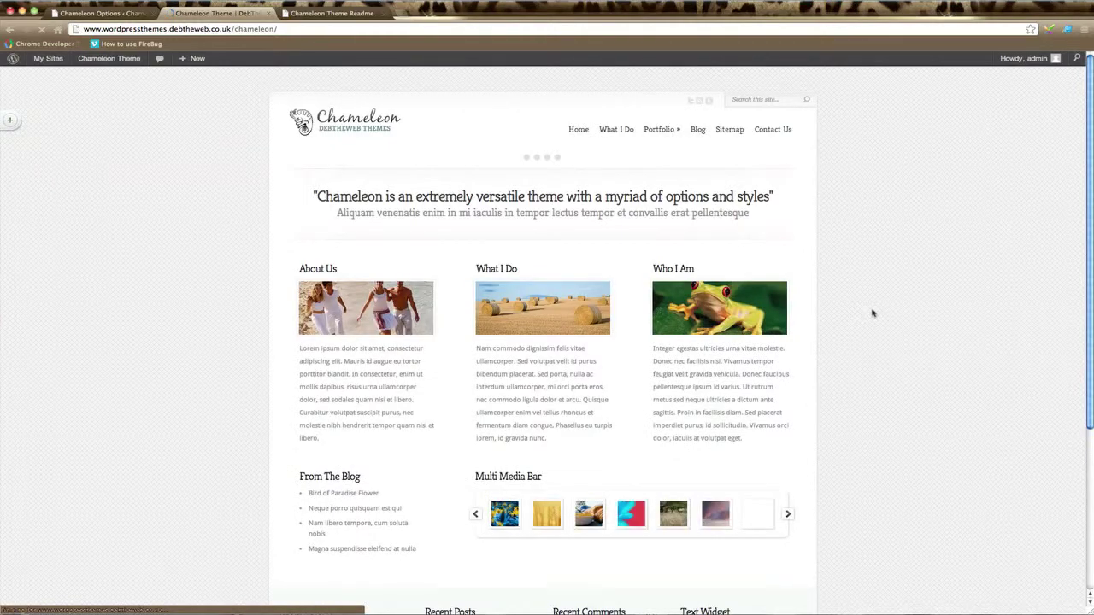
scroll(862, 463, down, 3)
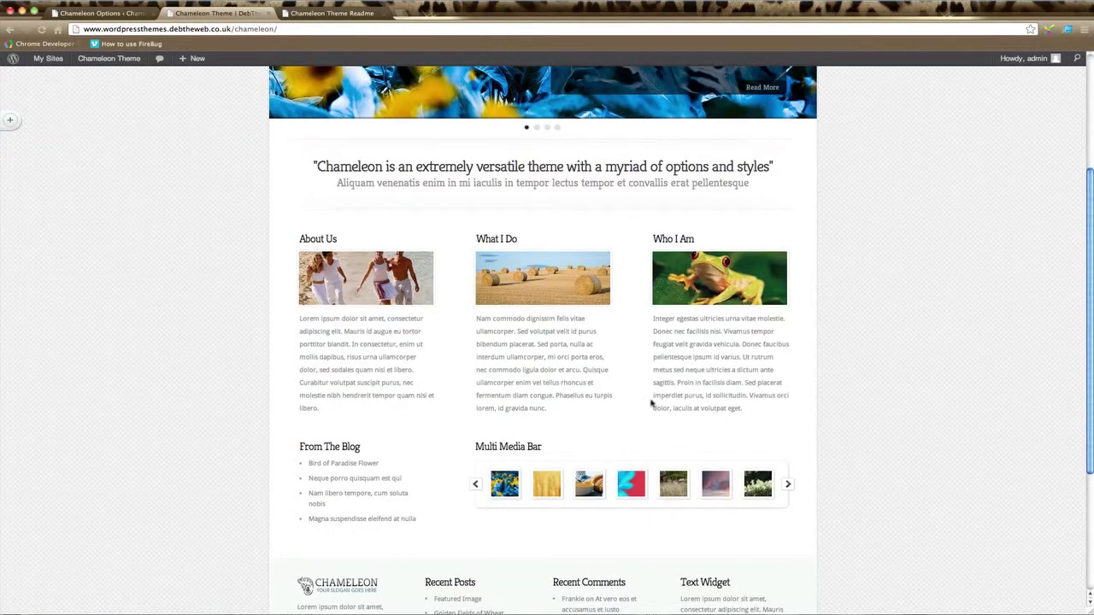
click(100, 14)
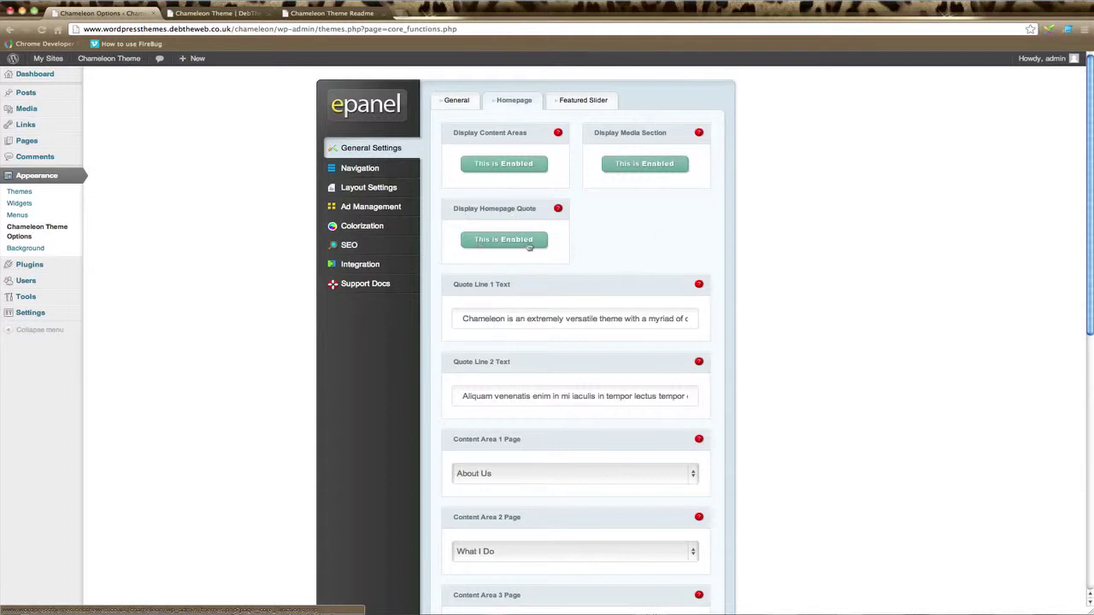
click(218, 13)
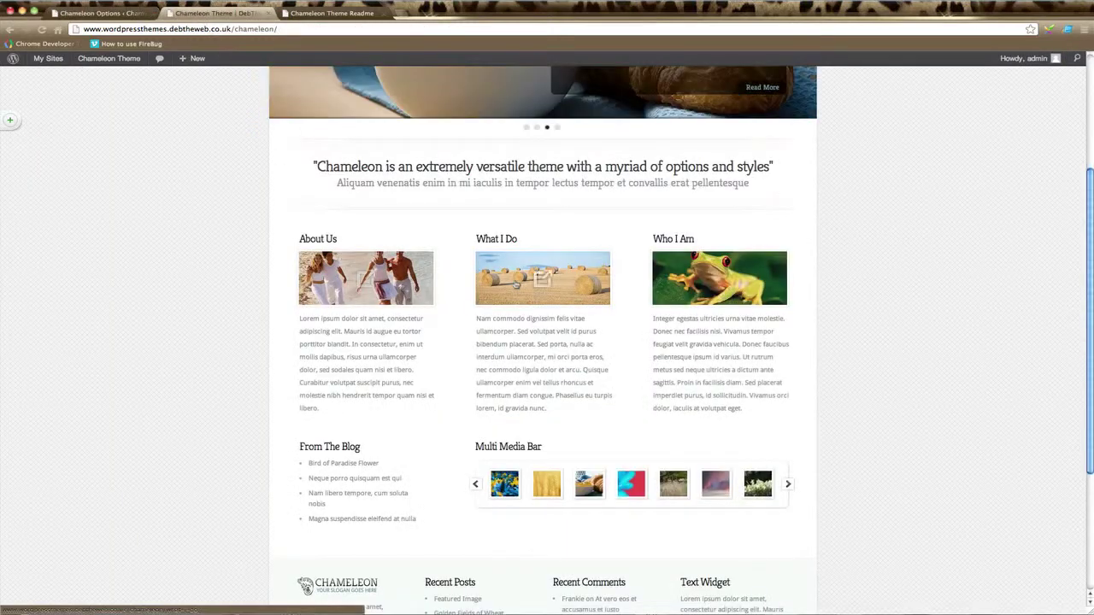
scroll(731, 273, up, 3)
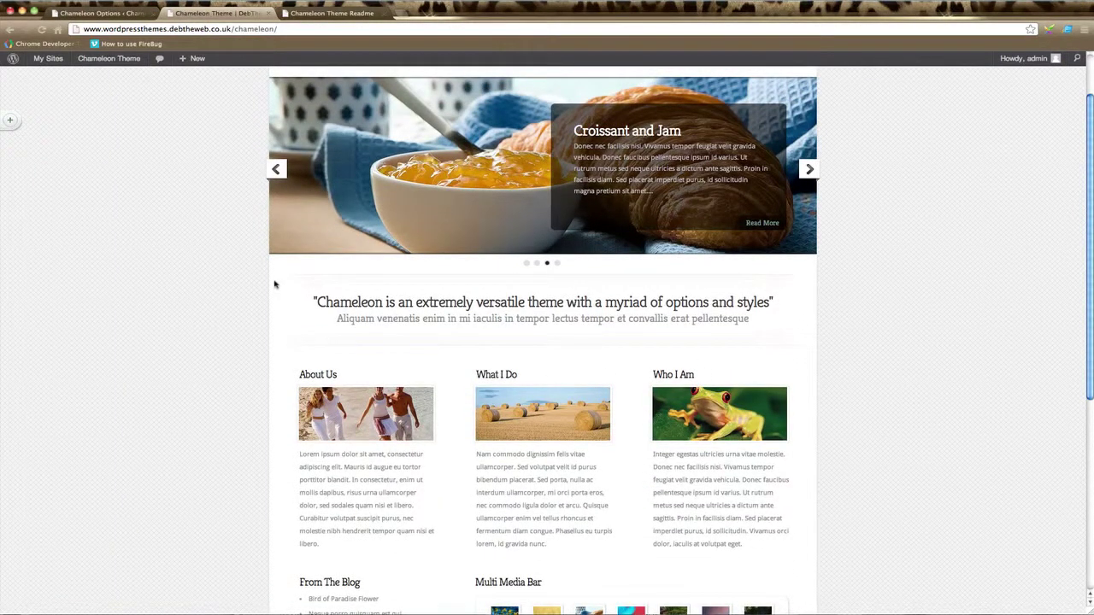
scroll(274, 283, up, 2)
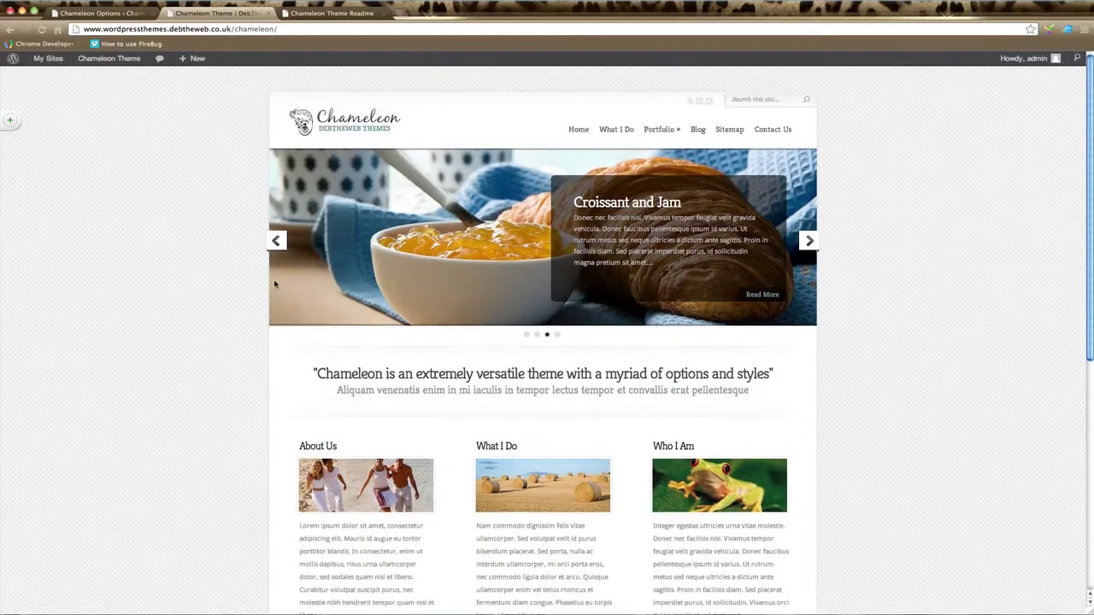
Return to the homepage settings and highlight the Quote Line 1 and Quote Line 2 texts.
click(107, 13)
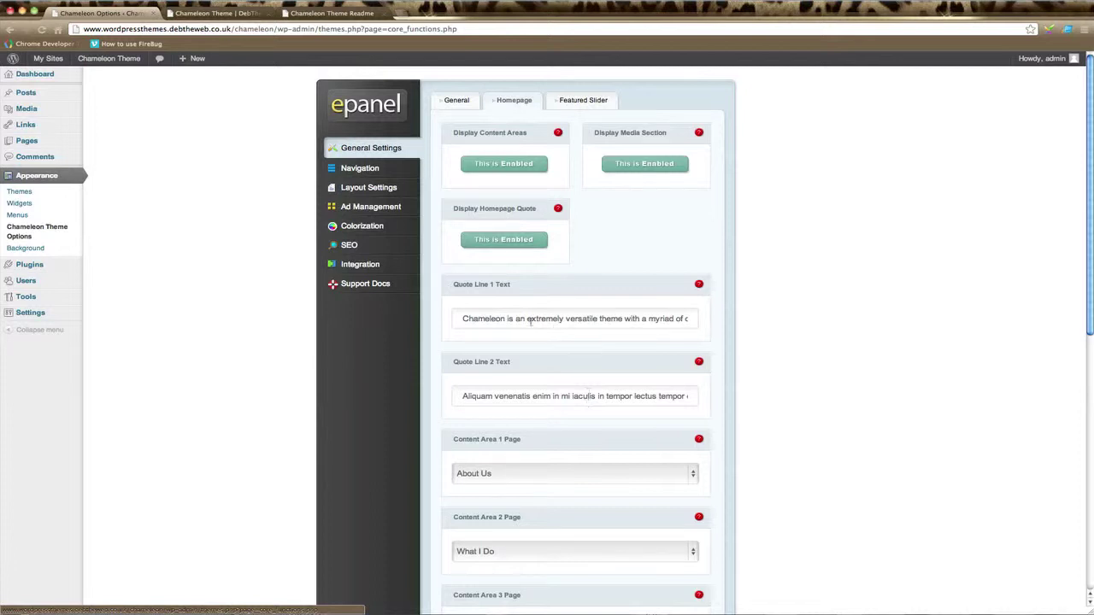
drag(464, 320, 721, 321)
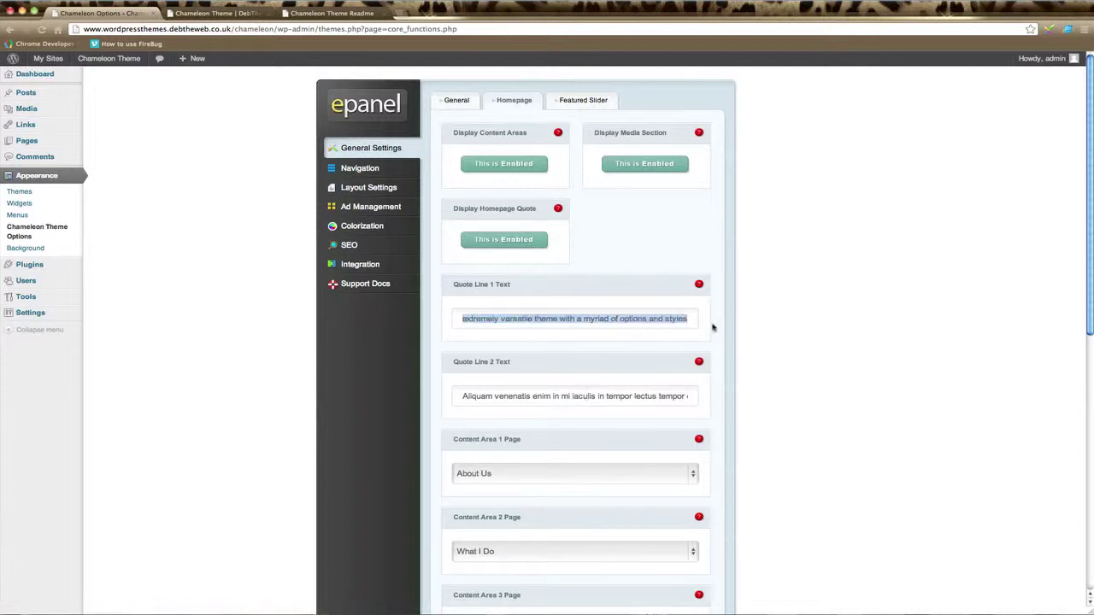
drag(464, 398, 713, 397)
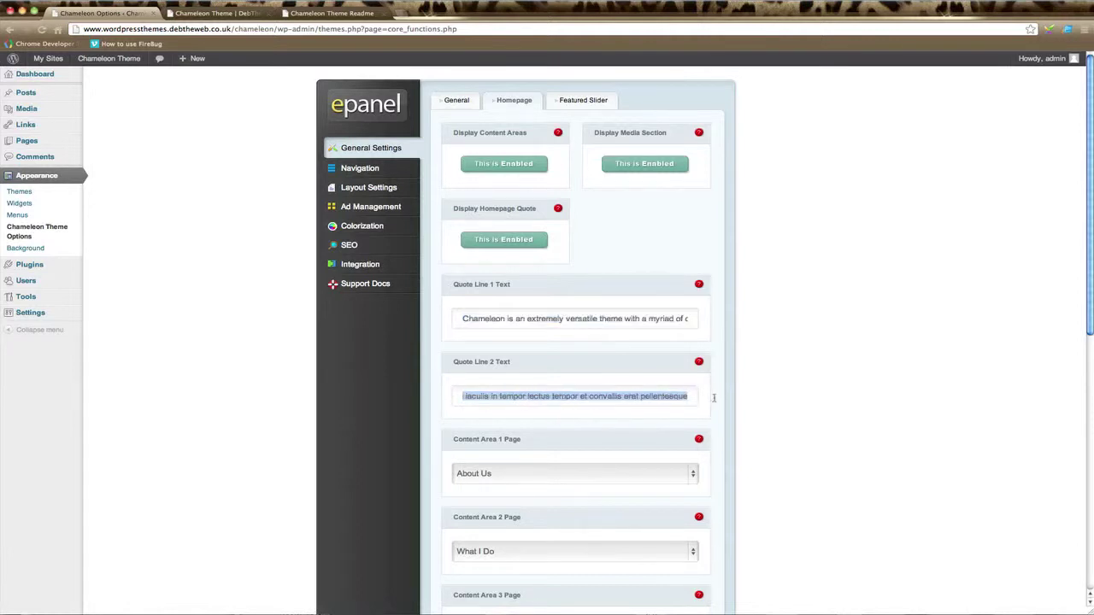
Deselect the Quote Line 2 text and examine the quote and three content areas on the live homepage.
click(693, 397)
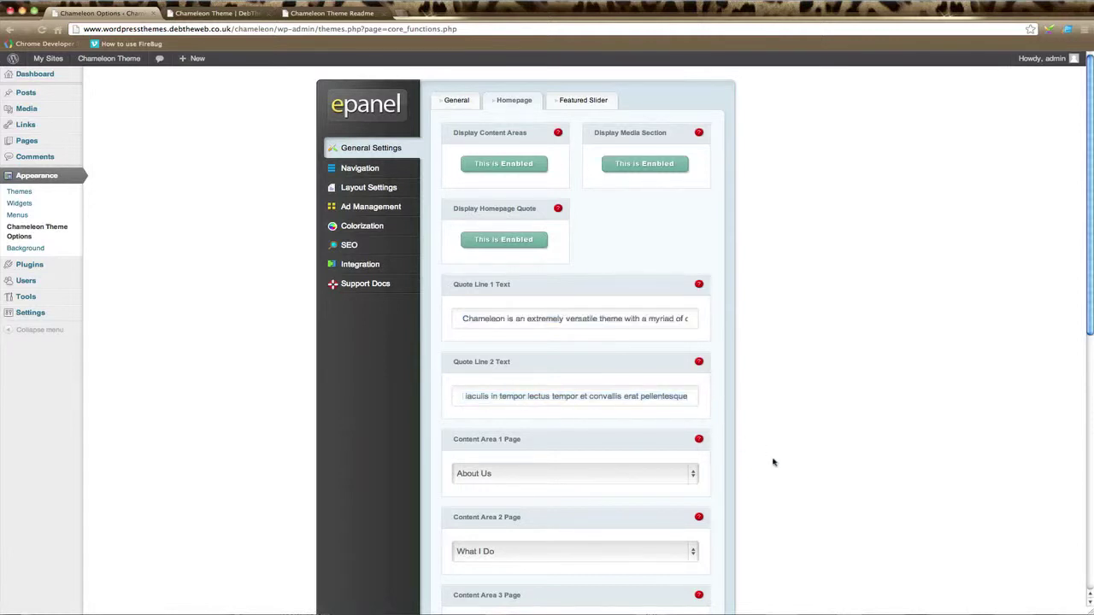
scroll(773, 462, down, 2)
scroll(773, 462, down, 2)
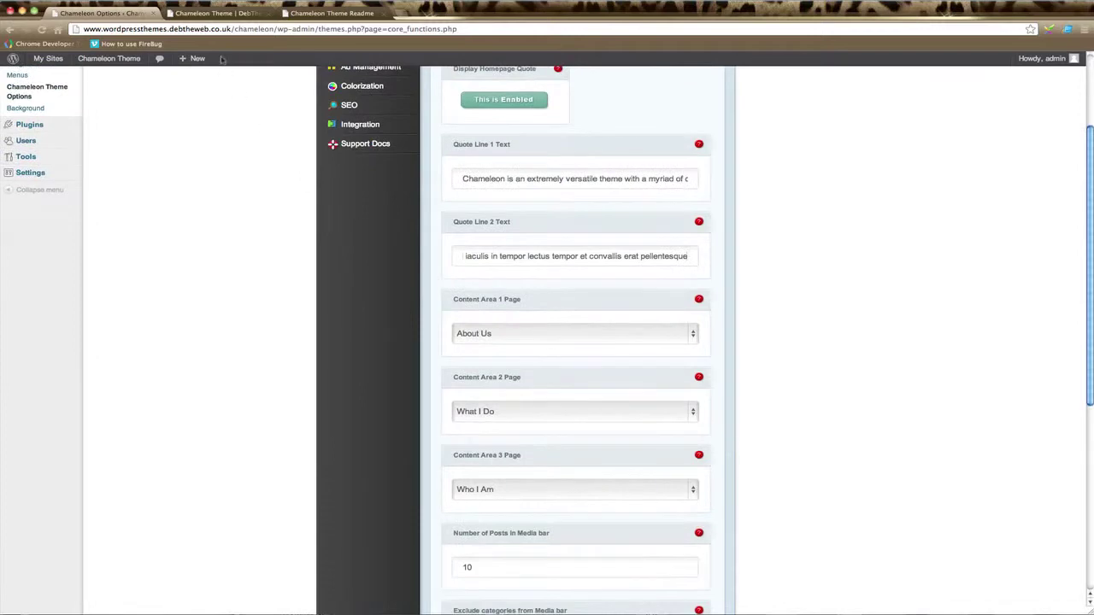
click(220, 13)
scroll(347, 434, down, 3)
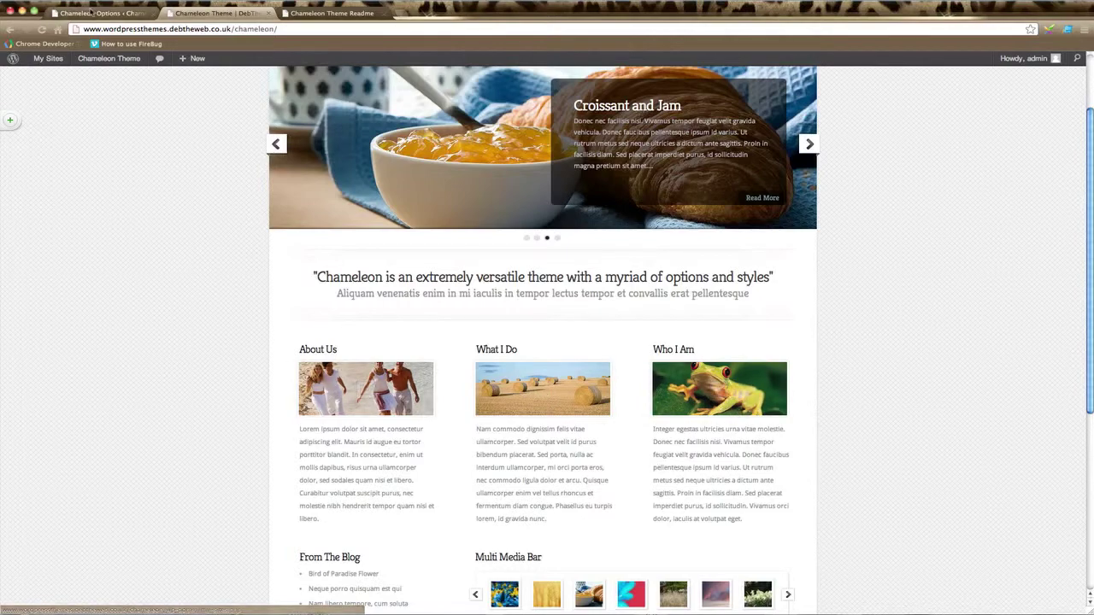
Review the page choices for Content Areas 1, 2 and 3, keep About Us, What I Do and Who I Am, and view the live homepage.
click(98, 13)
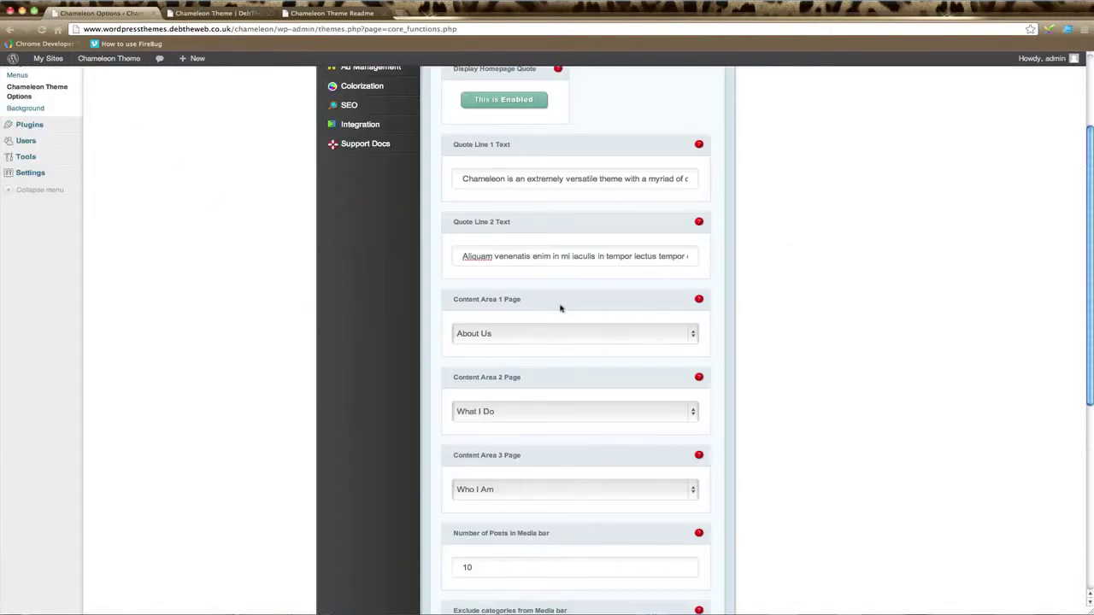
click(641, 340)
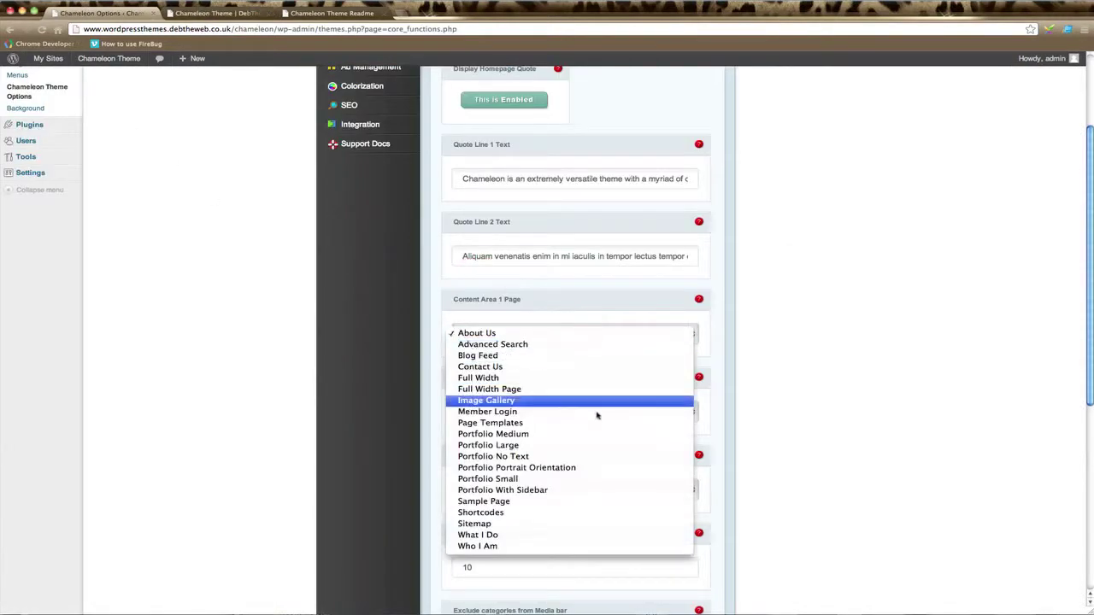
click(555, 335)
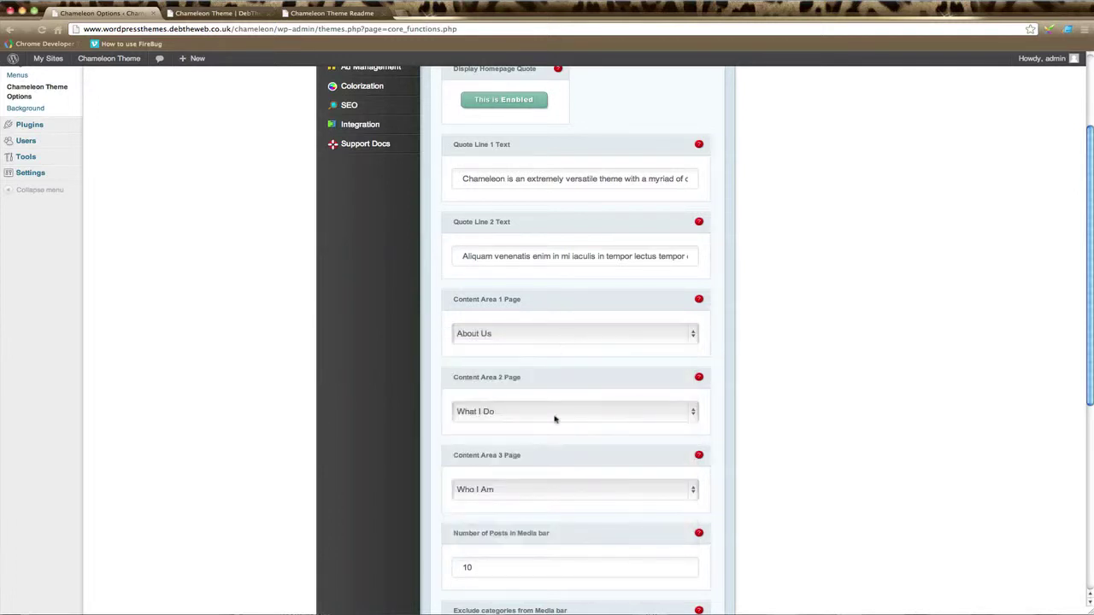
click(549, 335)
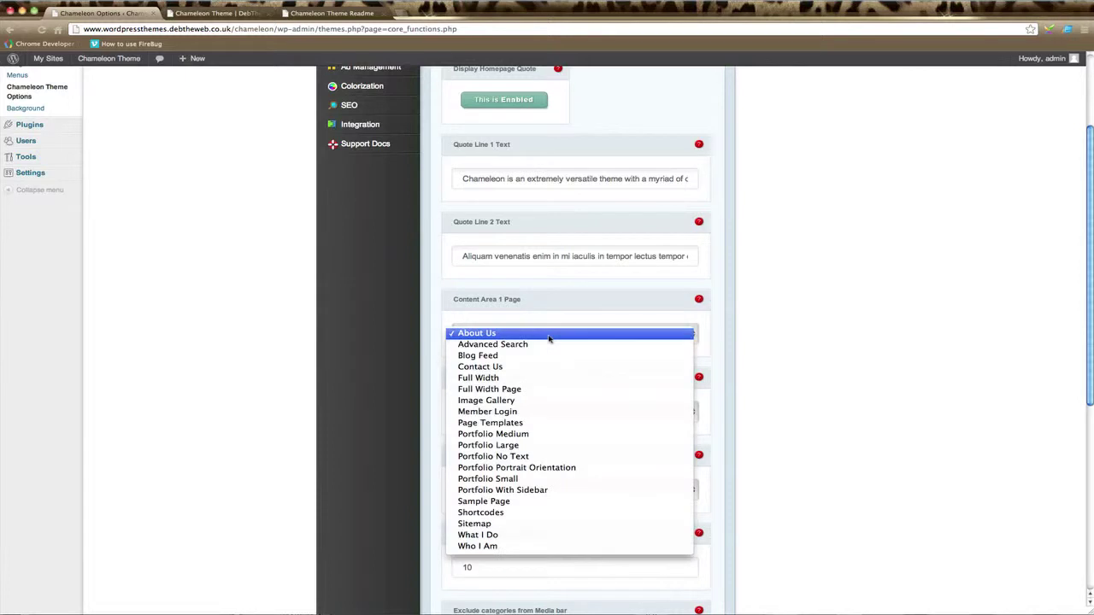
click(548, 339)
click(559, 410)
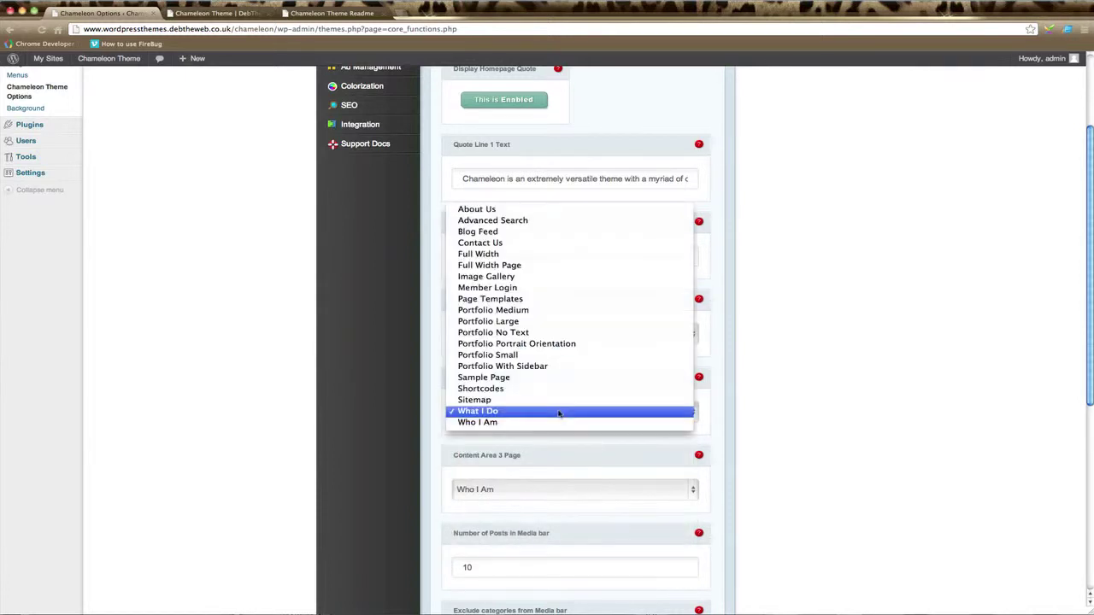
click(559, 411)
click(566, 491)
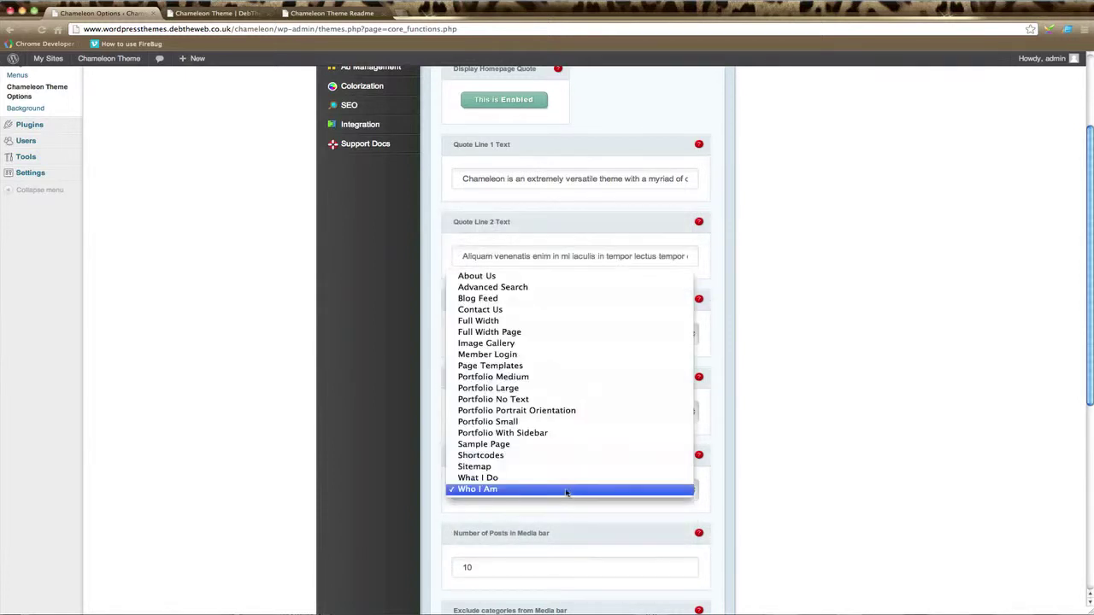
click(566, 491)
key(ctrl+Tab)
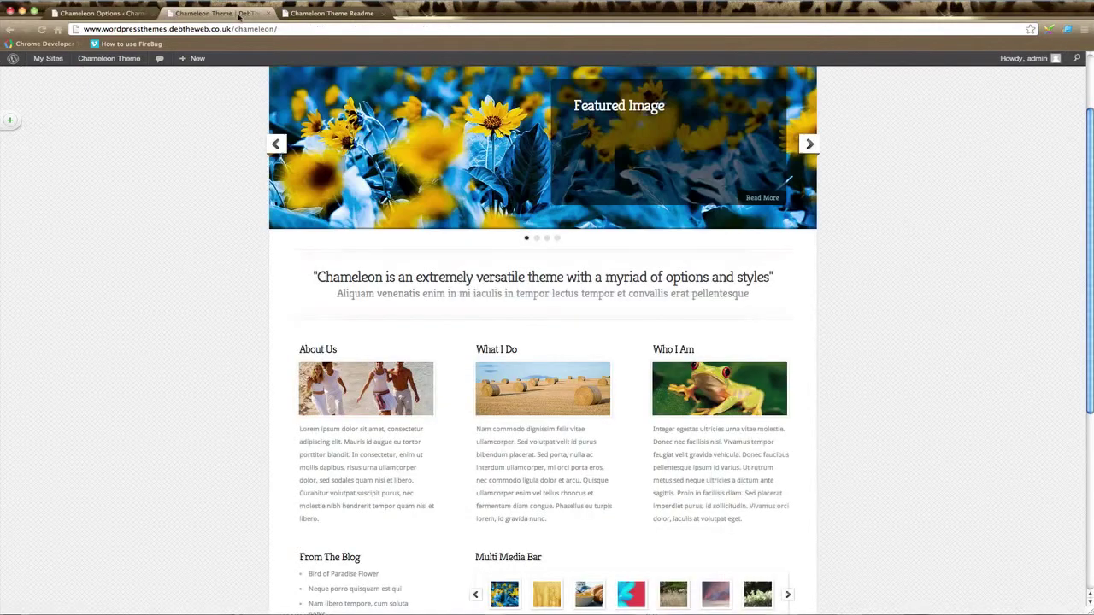
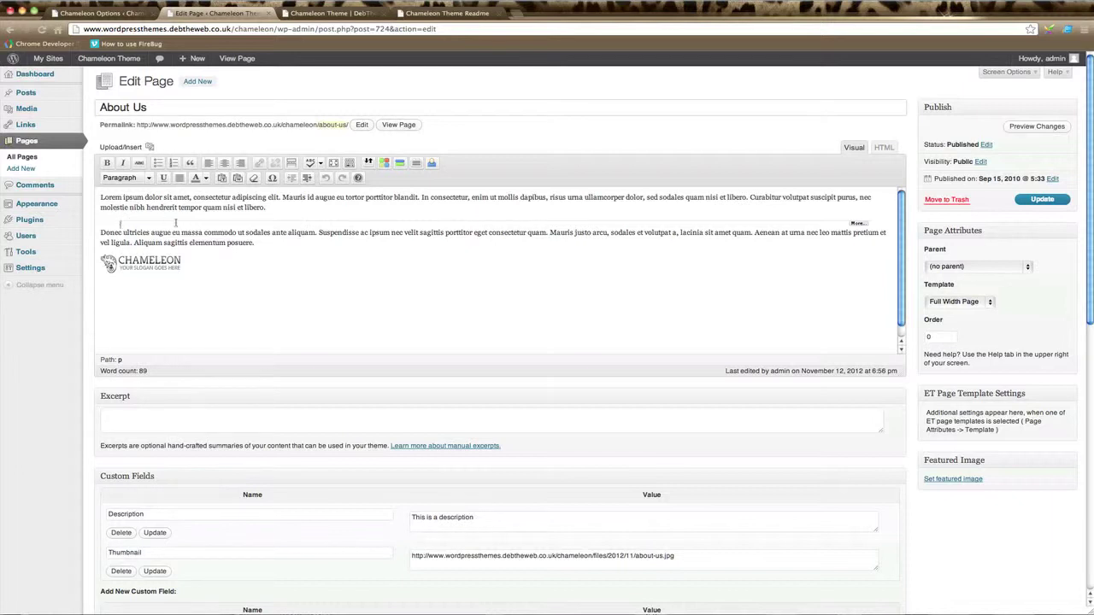
Highlight the More tag in the About Us page's content and place the cursor at the end of the first paragraph.
click(506, 226)
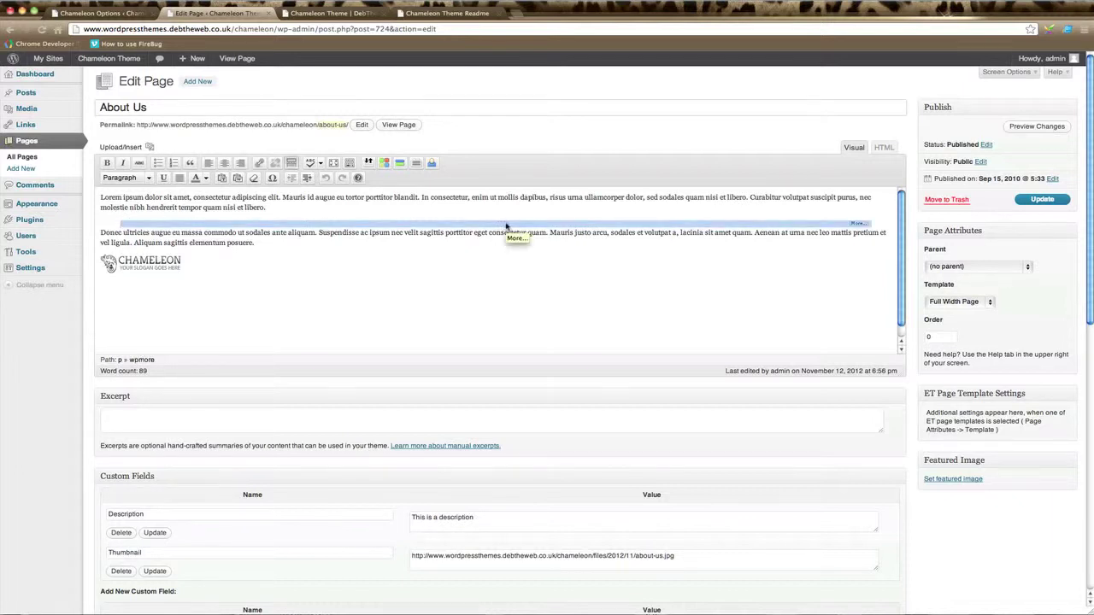
click(546, 259)
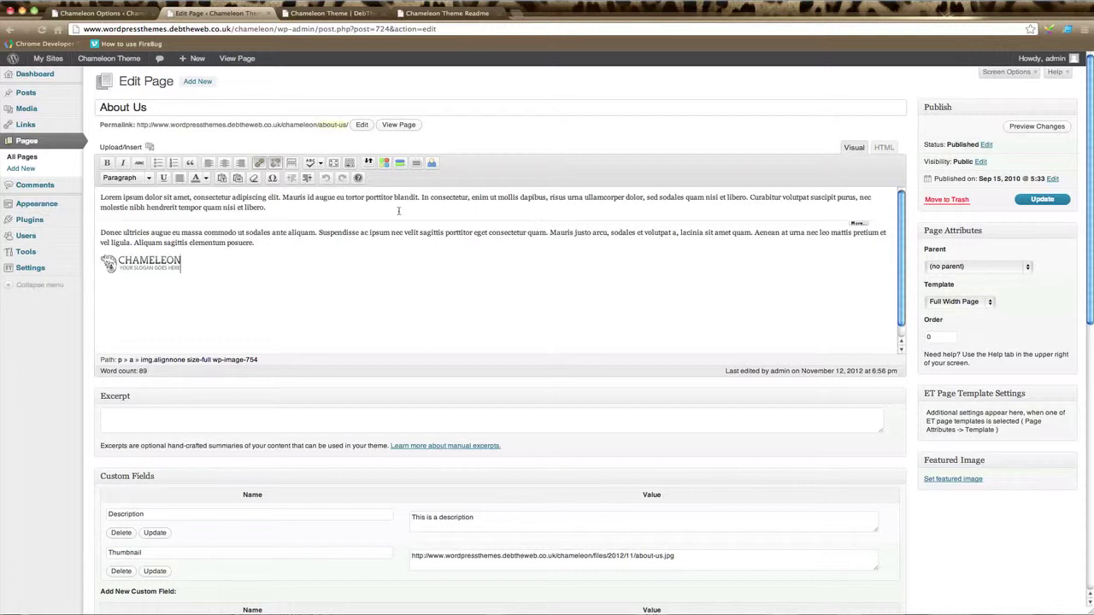
click(268, 207)
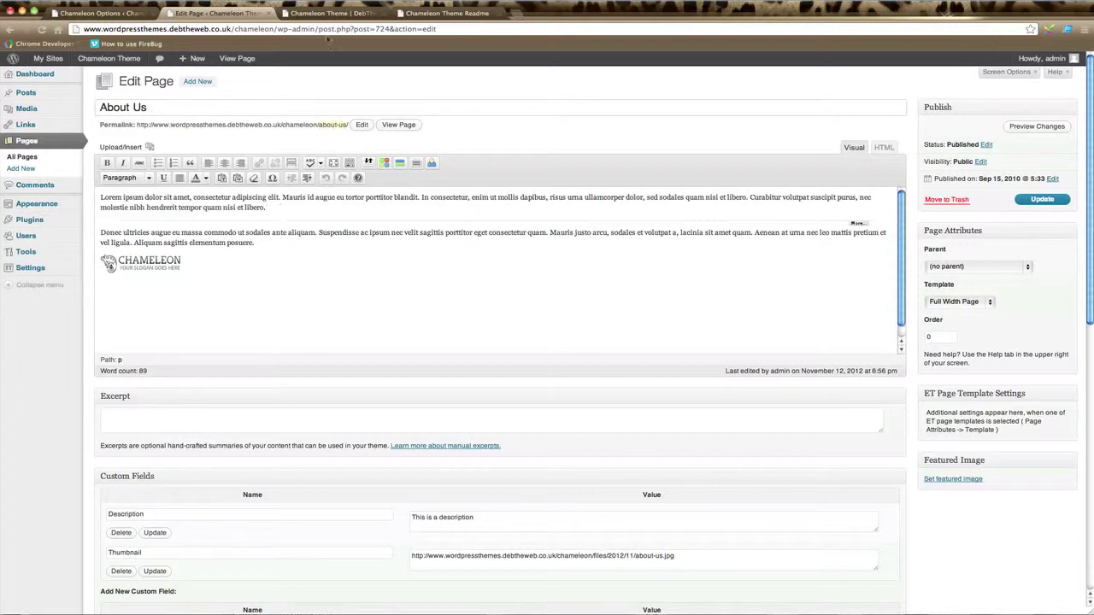
Compare the About Us text on the live homepage with the content above the More tag in the page editor.
click(337, 14)
scroll(368, 465, down, 3)
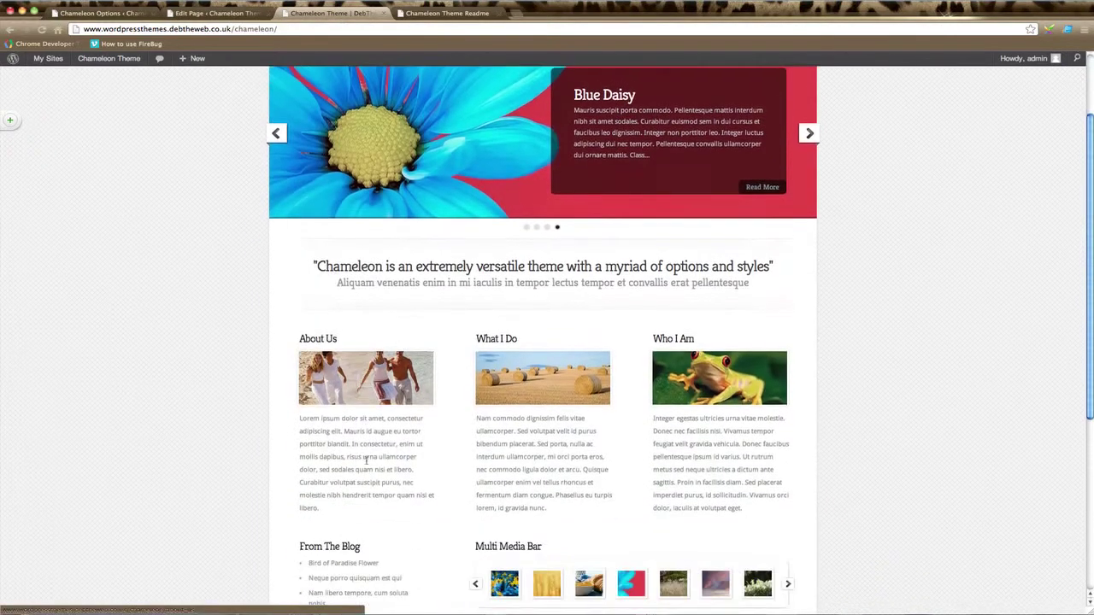
click(205, 13)
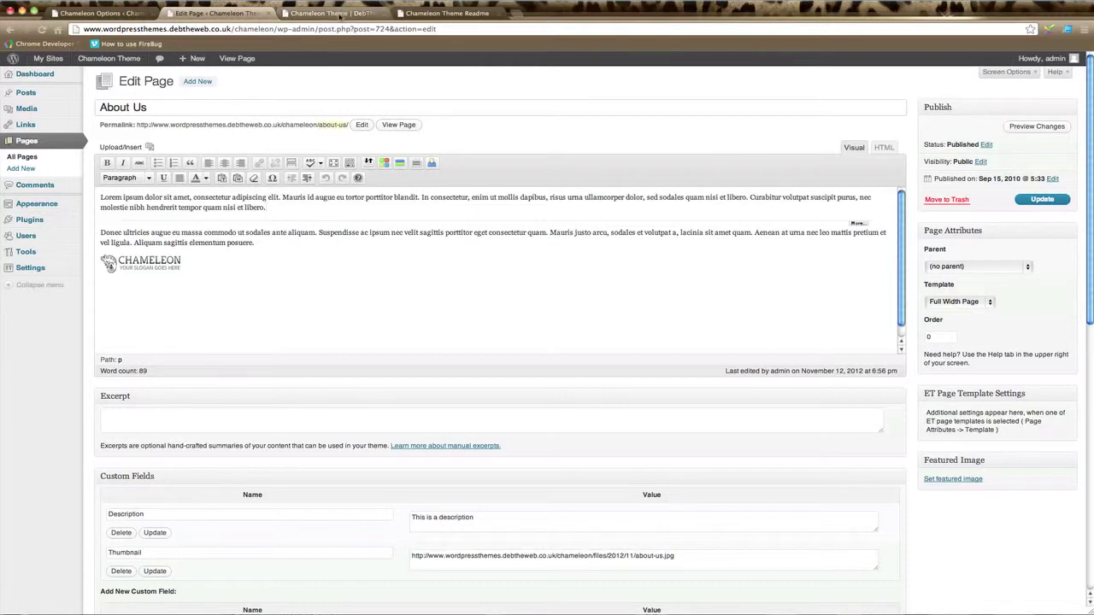
click(333, 13)
scroll(374, 441, down, 1)
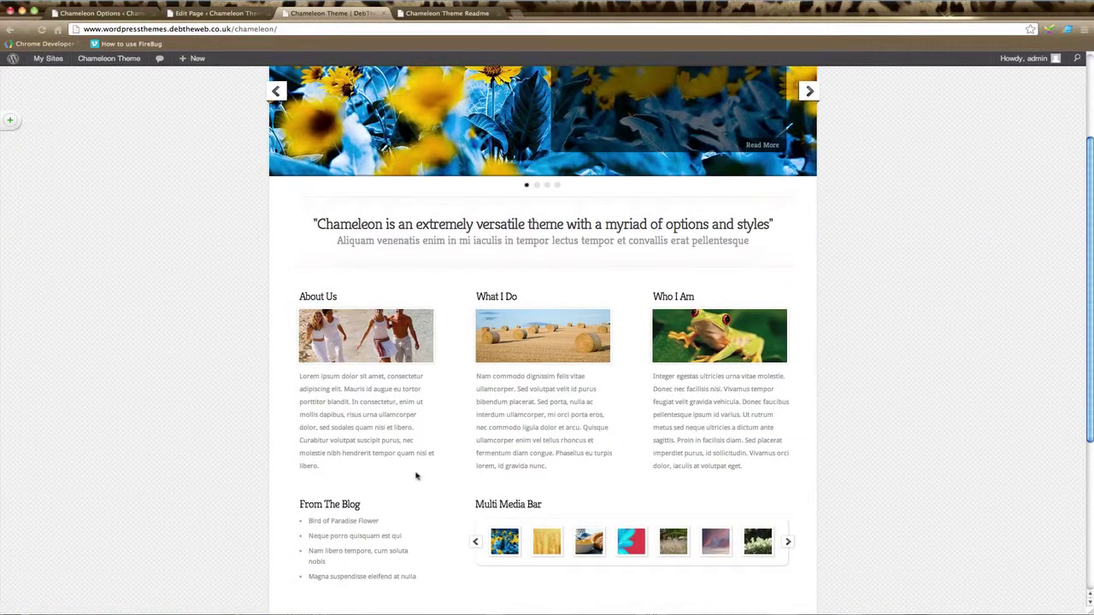
scroll(406, 461, up, 3)
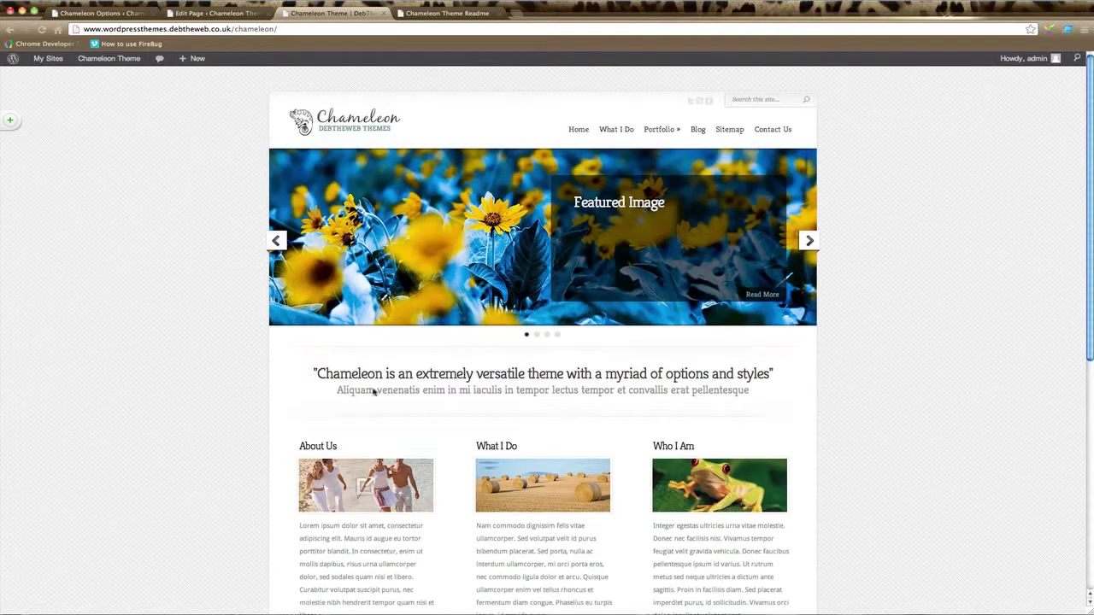
Replace the More tag after the first paragraph of the About Us page with a newly inserted one and update the page.
click(218, 12)
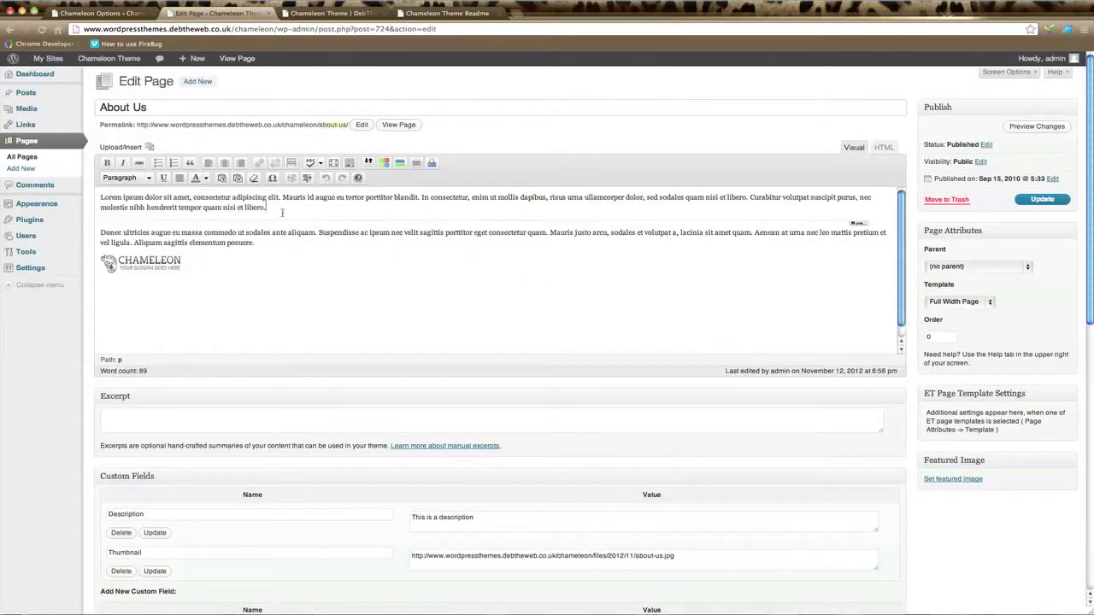
click(396, 217)
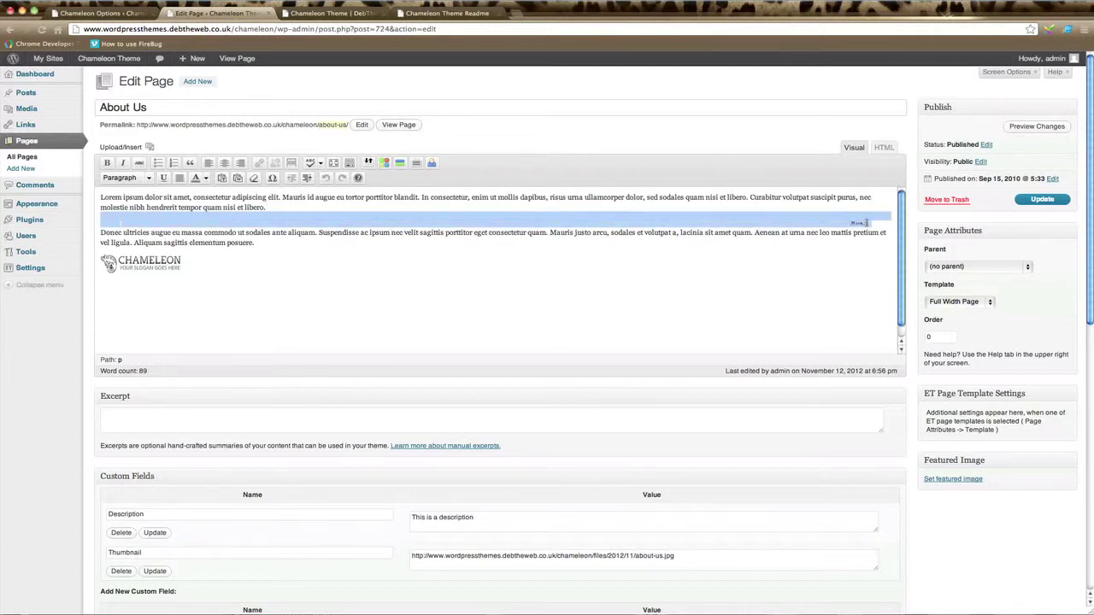
key(Delete)
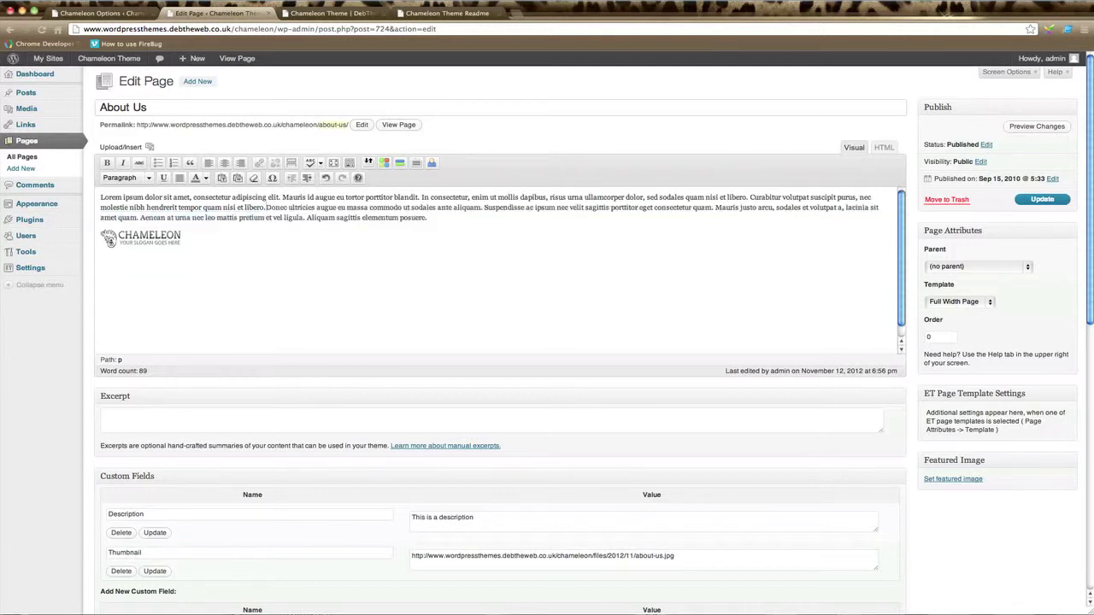
key(Return)
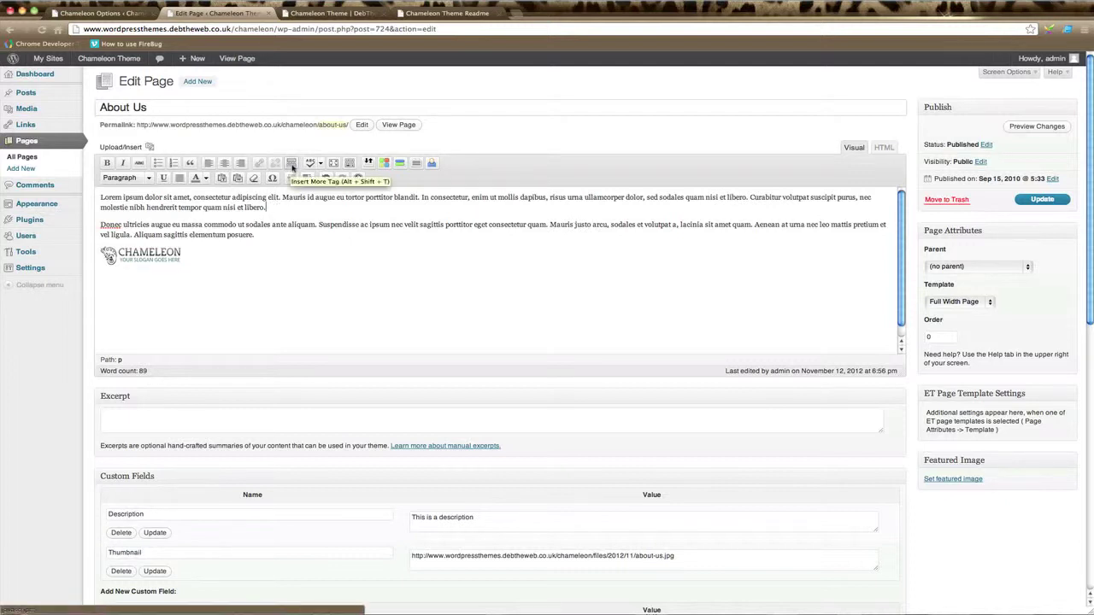
click(292, 164)
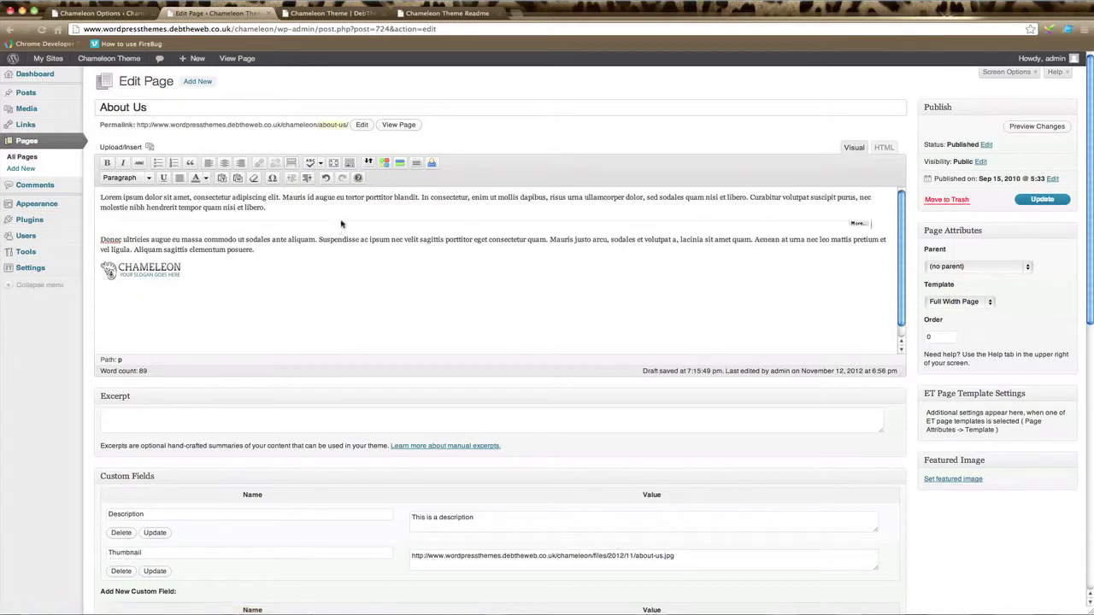
click(1031, 203)
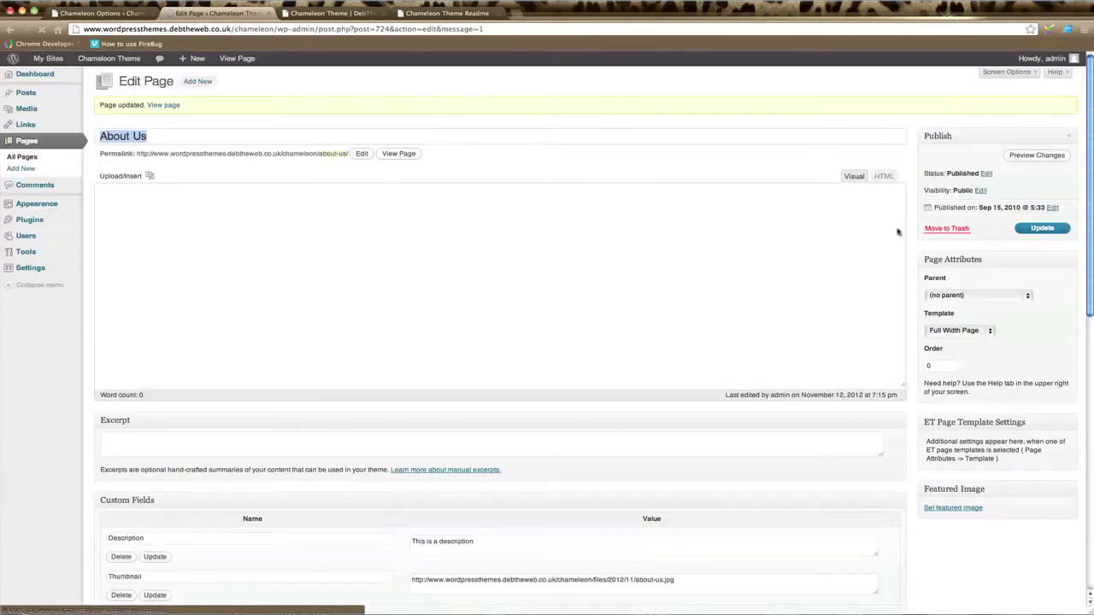
Examine the content areas and Multi Media Bar on the live homepage and recheck the About Us page in the editor.
key(ctrl+Tab)
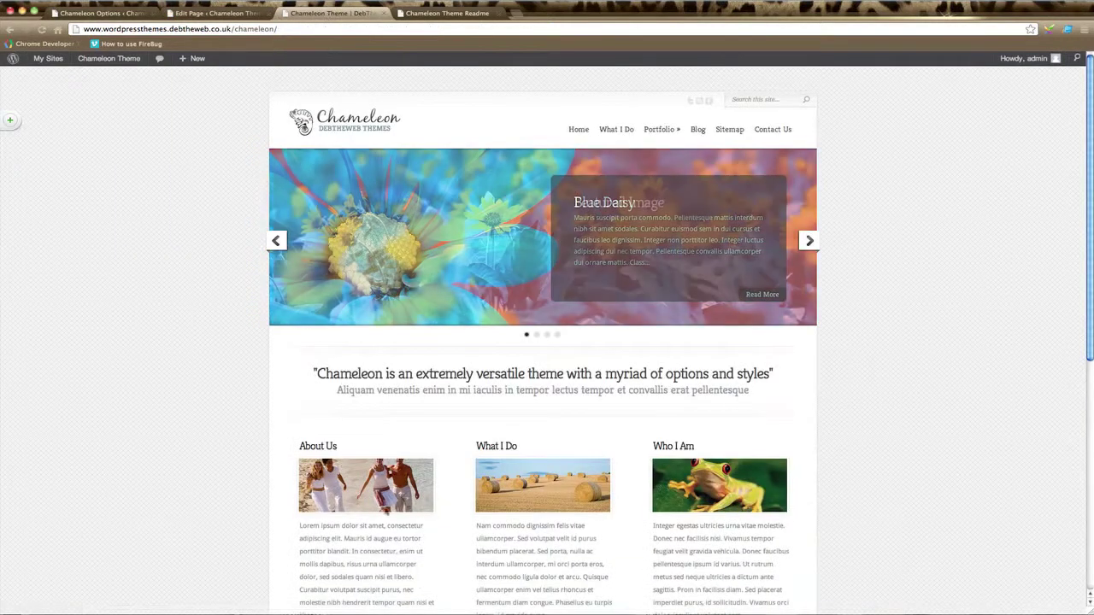
scroll(387, 511, down, 3)
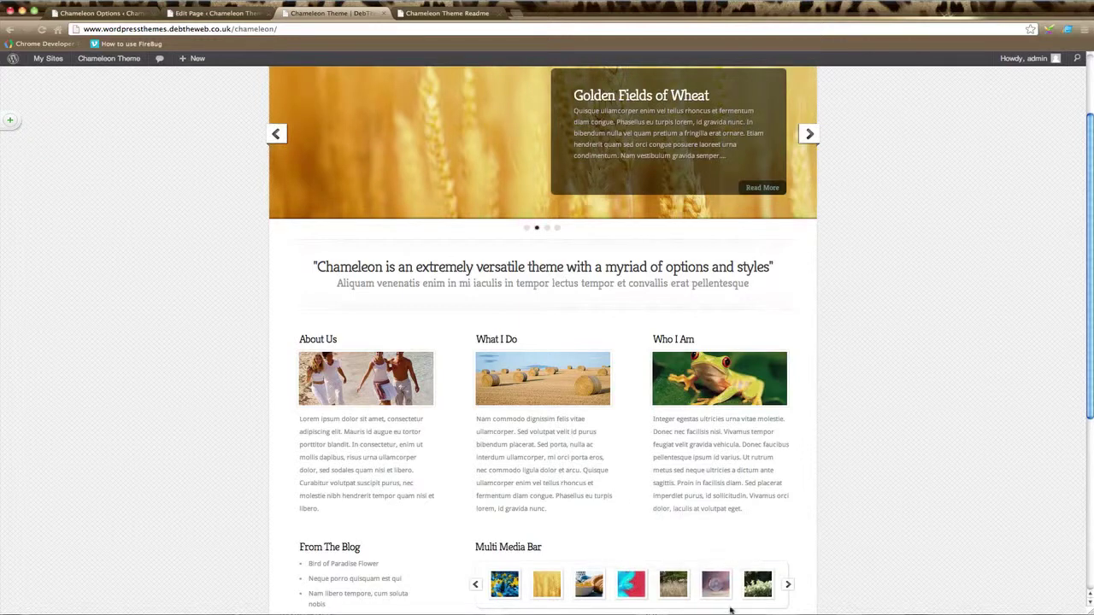
scroll(538, 431, down, 2)
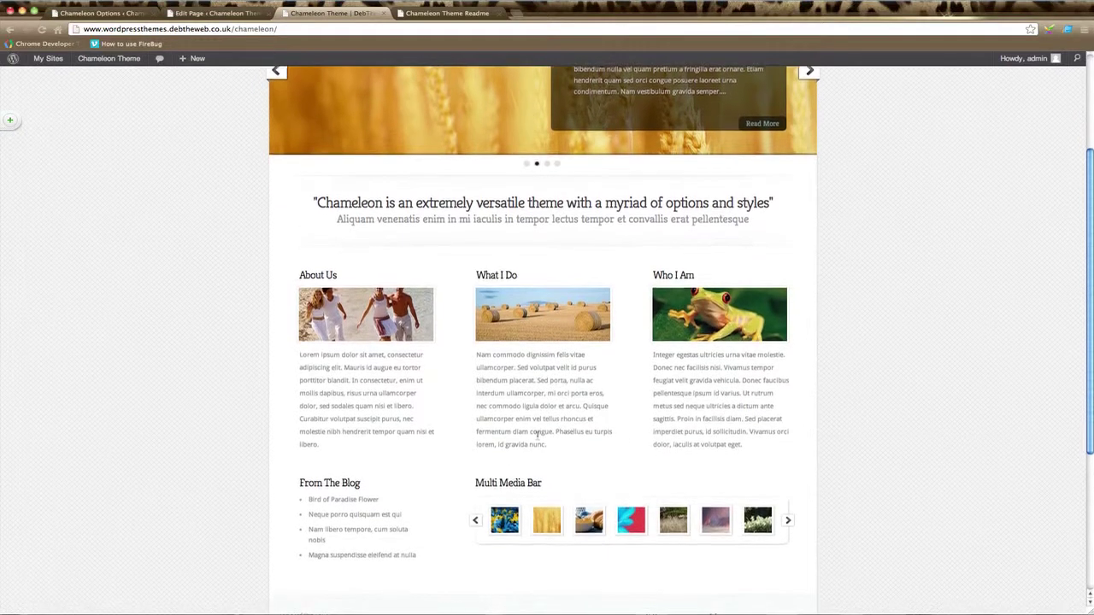
scroll(537, 434, up, 5)
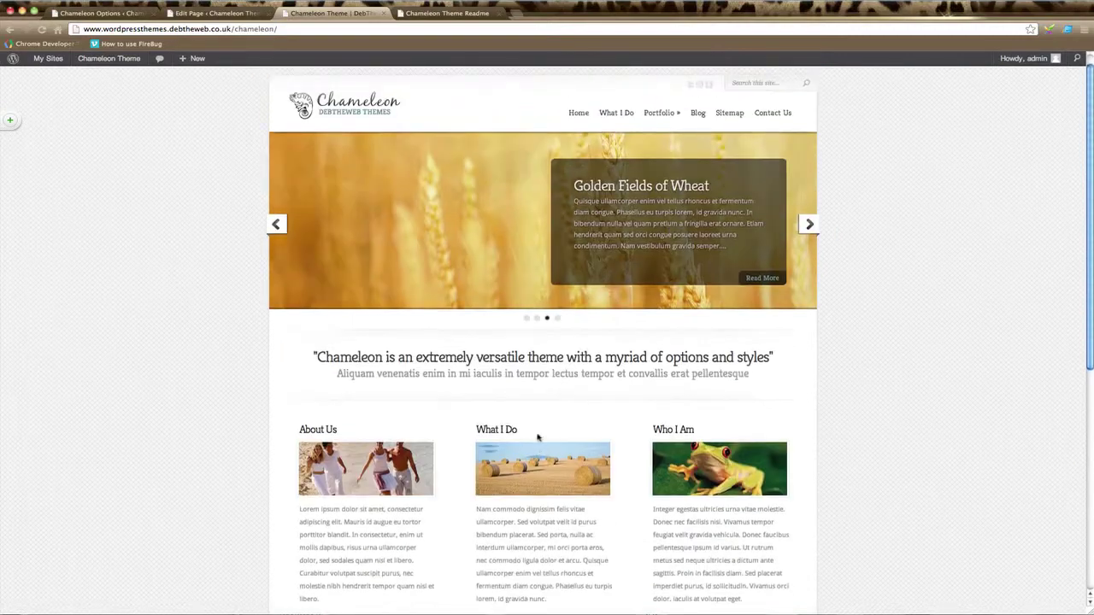
click(227, 13)
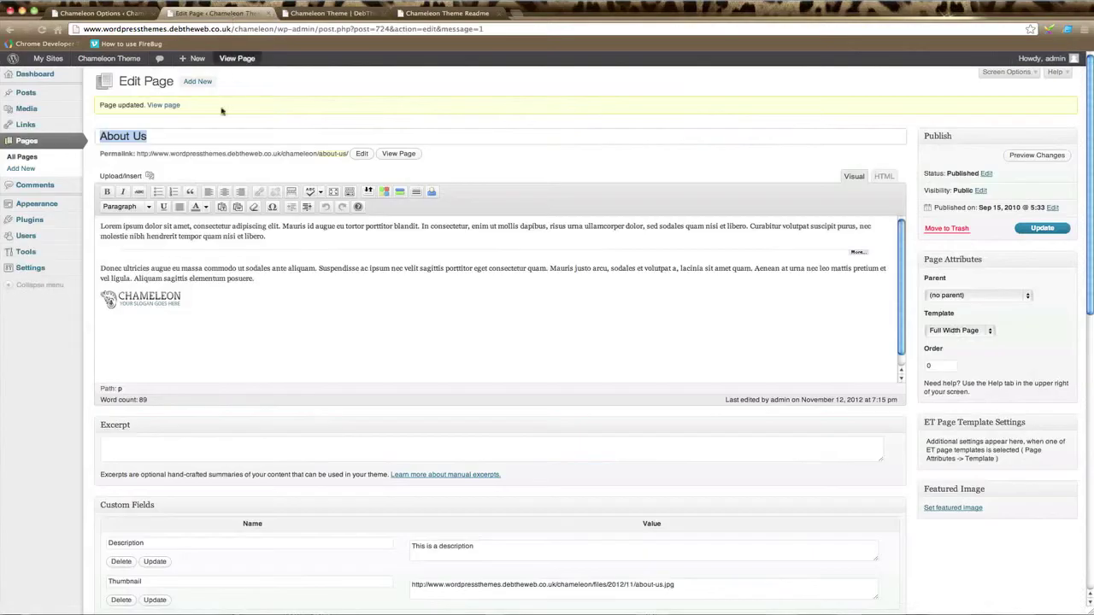
click(155, 137)
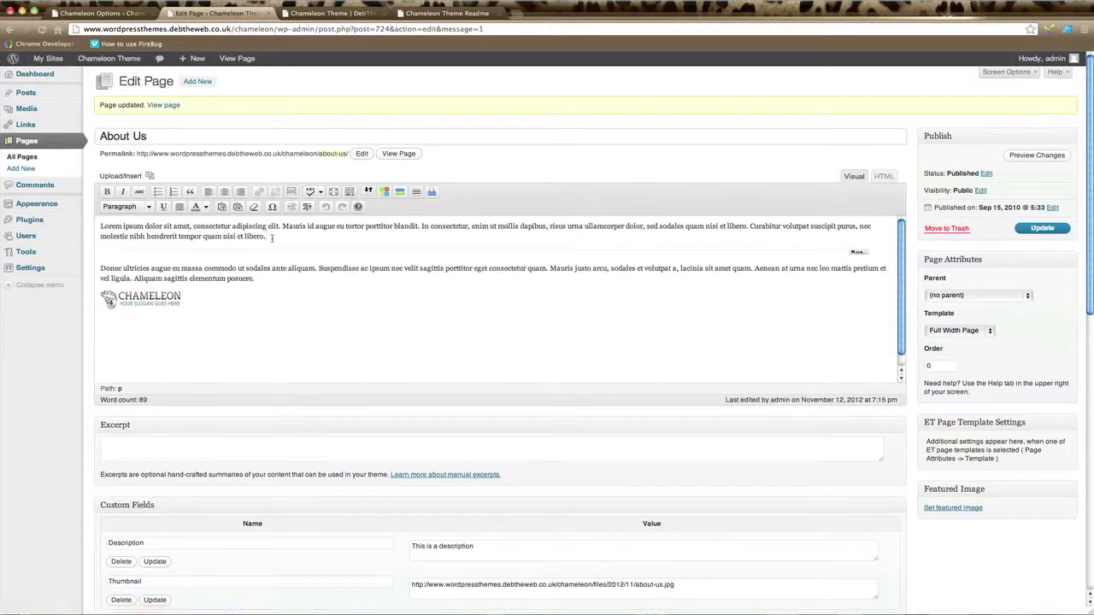
Examine the media bar and recent posts options in the Chameleon homepage settings and return to the live homepage.
click(116, 14)
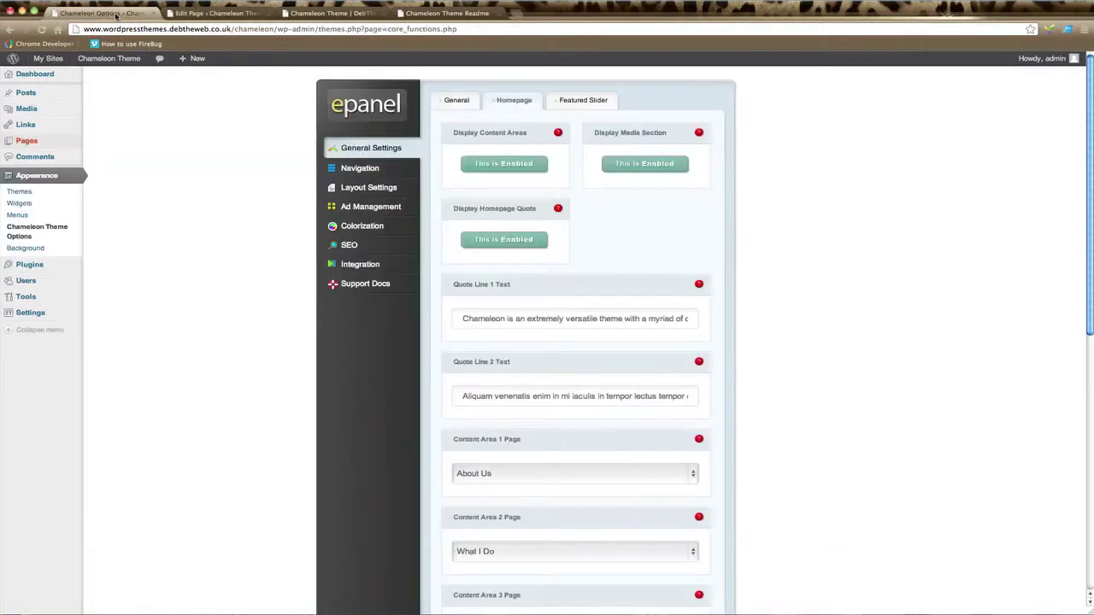
scroll(826, 535, down, 5)
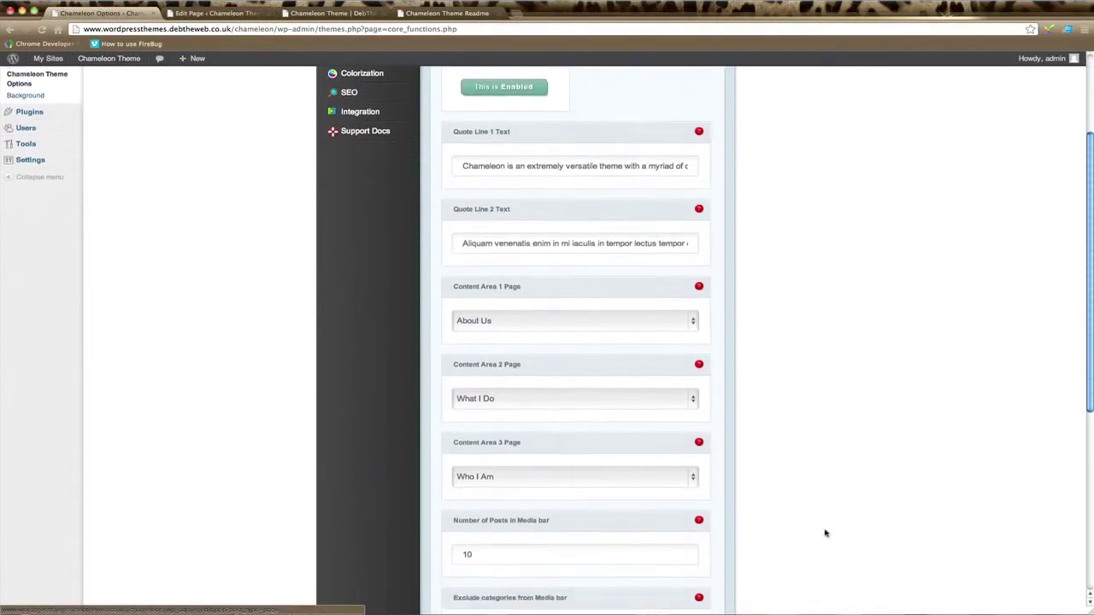
scroll(826, 533, down, 3)
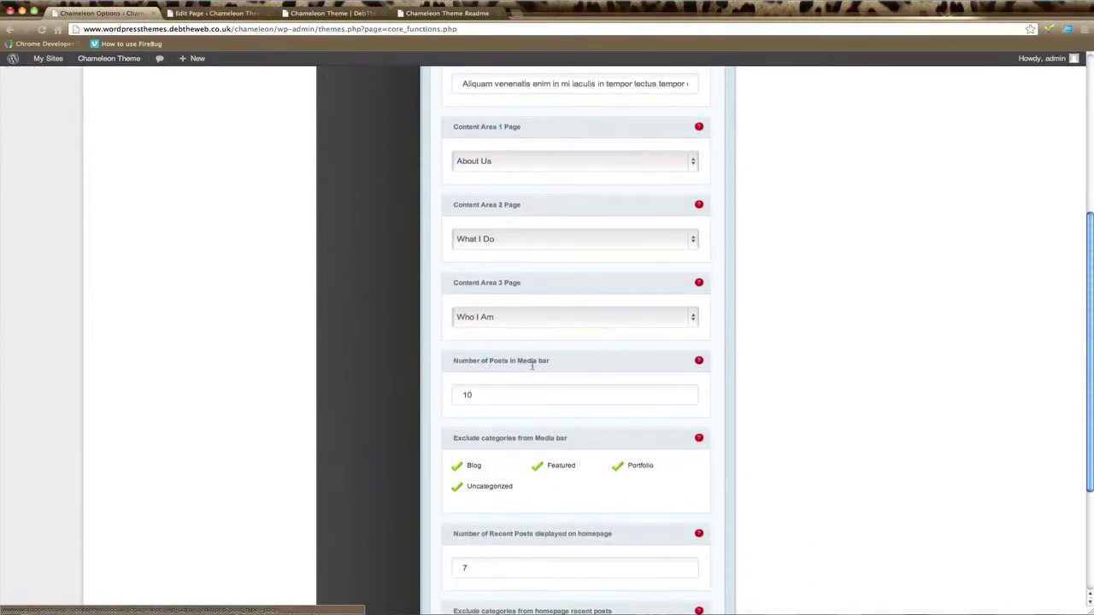
scroll(518, 367, down, 2)
scroll(517, 367, down, 2)
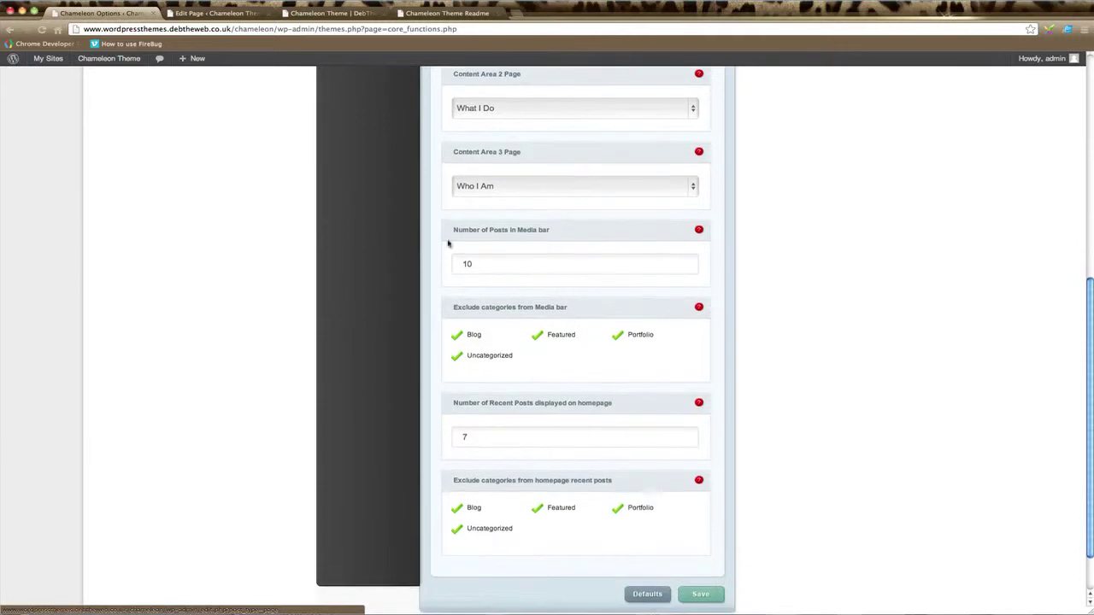
click(332, 13)
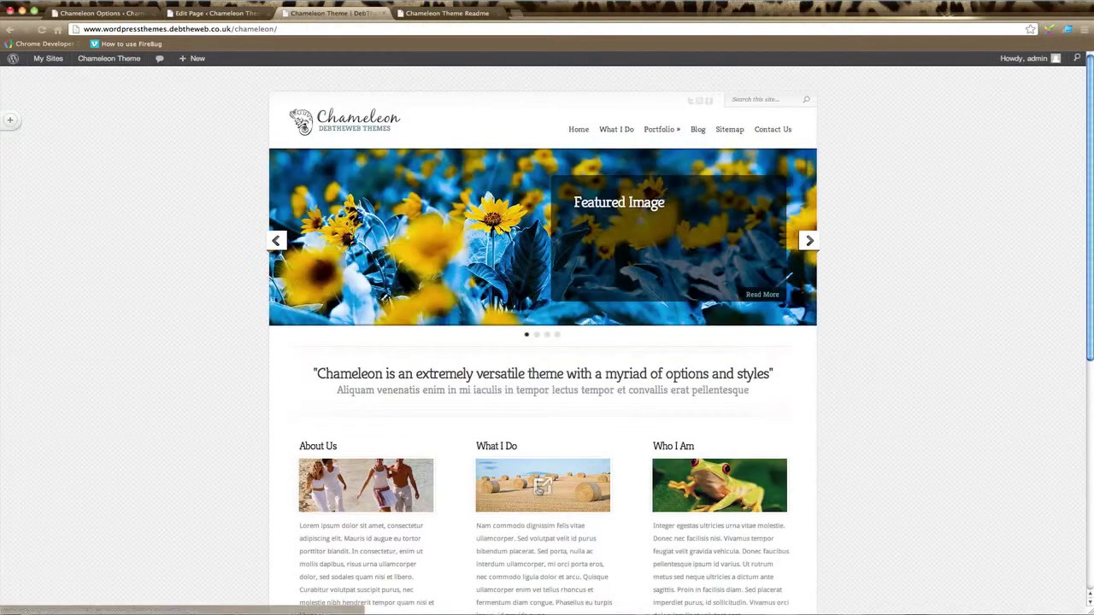
Compare the live homepage's Multi Media Bar with the media section and media bar options in the theme's homepage settings.
scroll(539, 490, down, 3)
scroll(538, 490, down, 3)
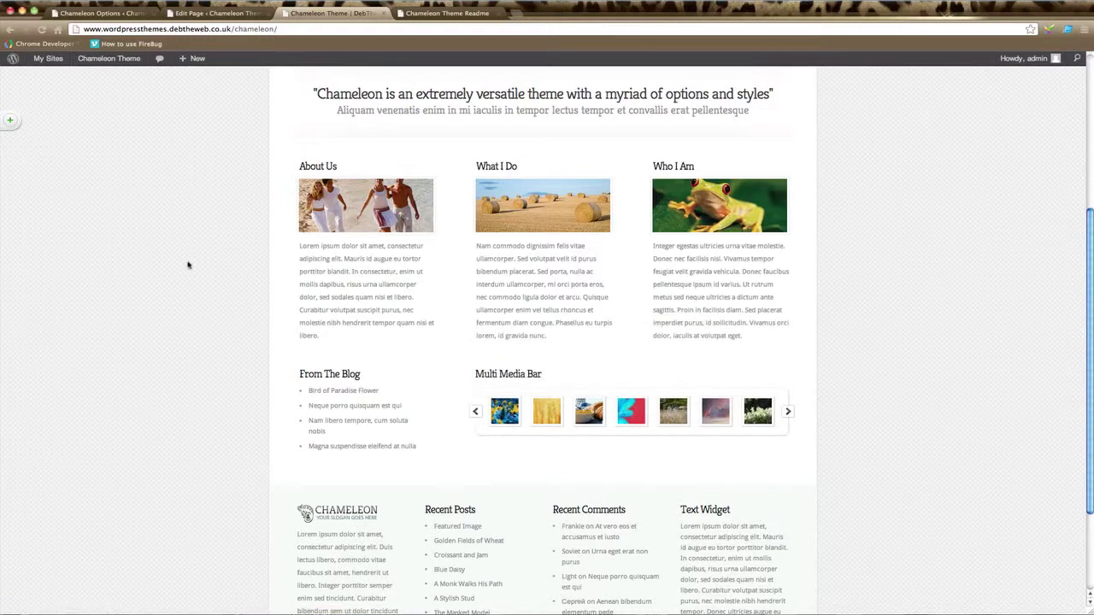
click(129, 14)
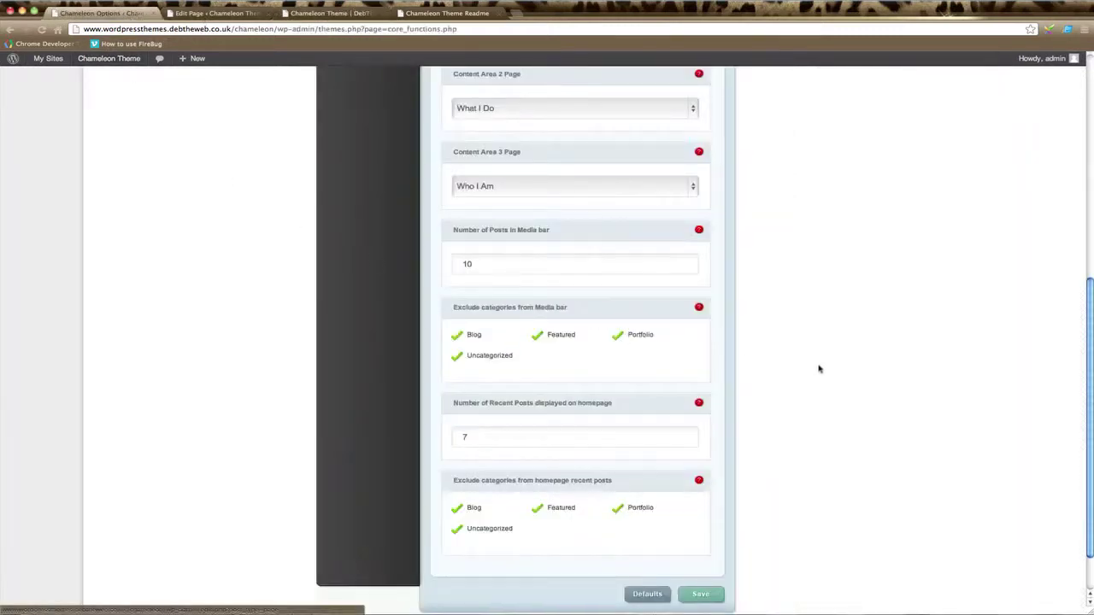
scroll(781, 368, up, 6)
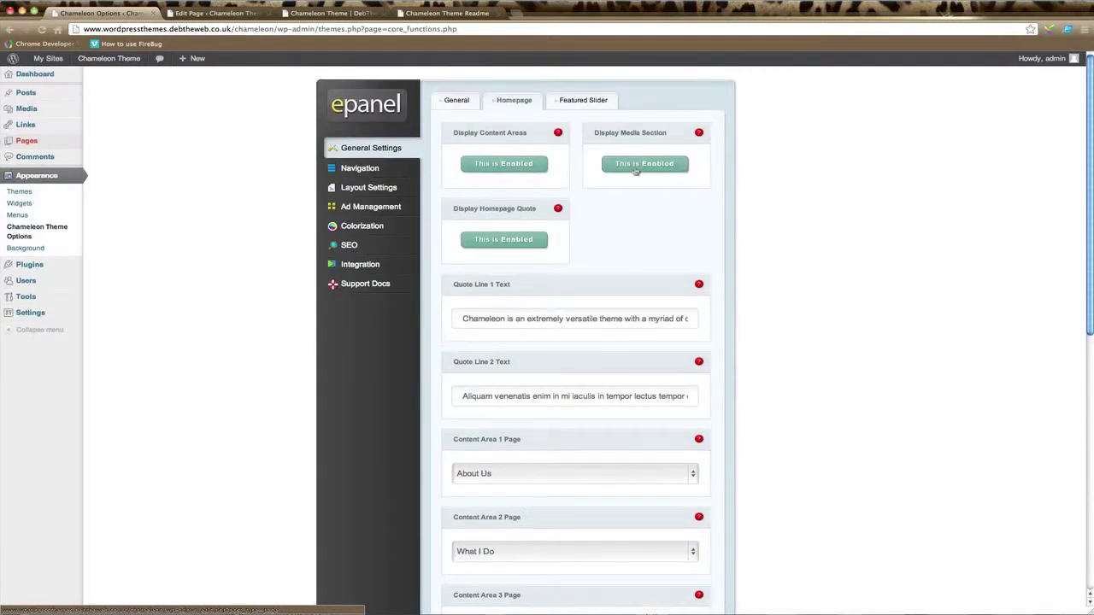
scroll(783, 368, down, 4)
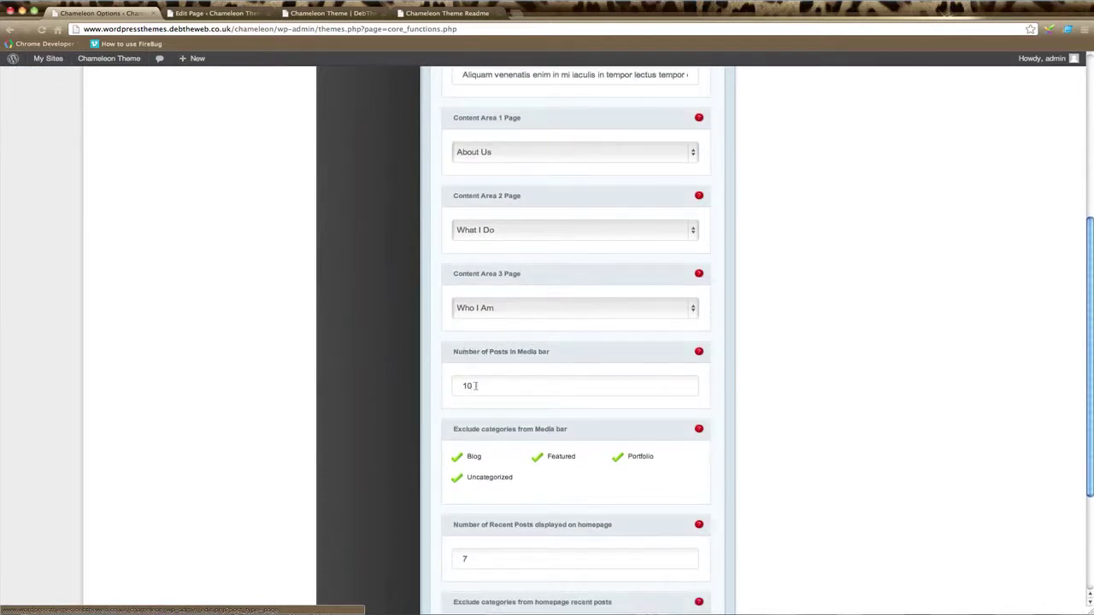
Page forward and back through the Multi Media Bar's thumbnails on the live homepage, then return to the theme's homepage settings.
click(329, 13)
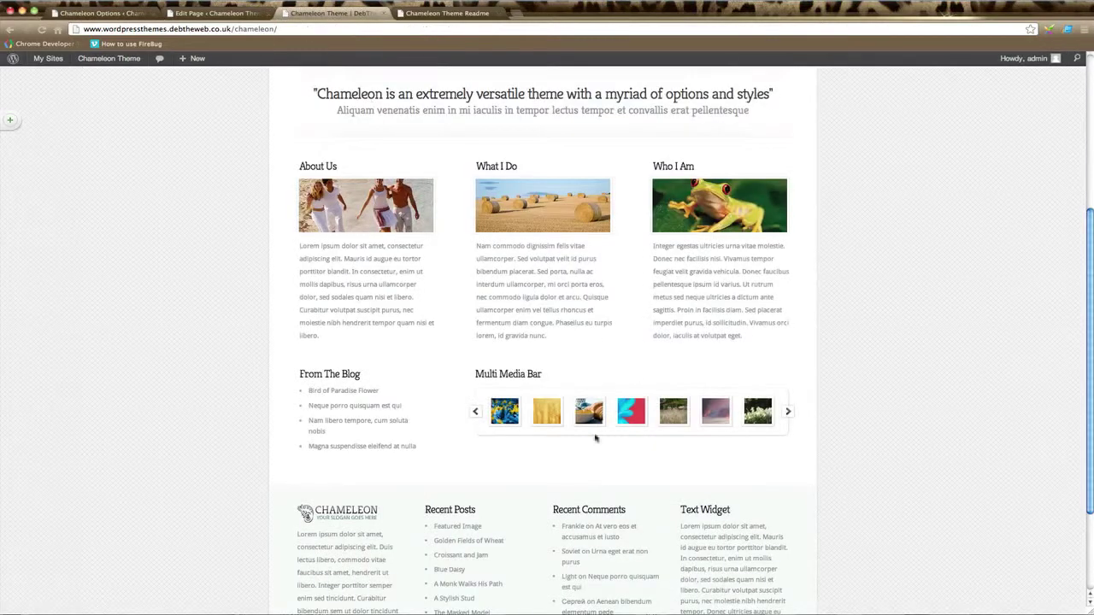
click(787, 413)
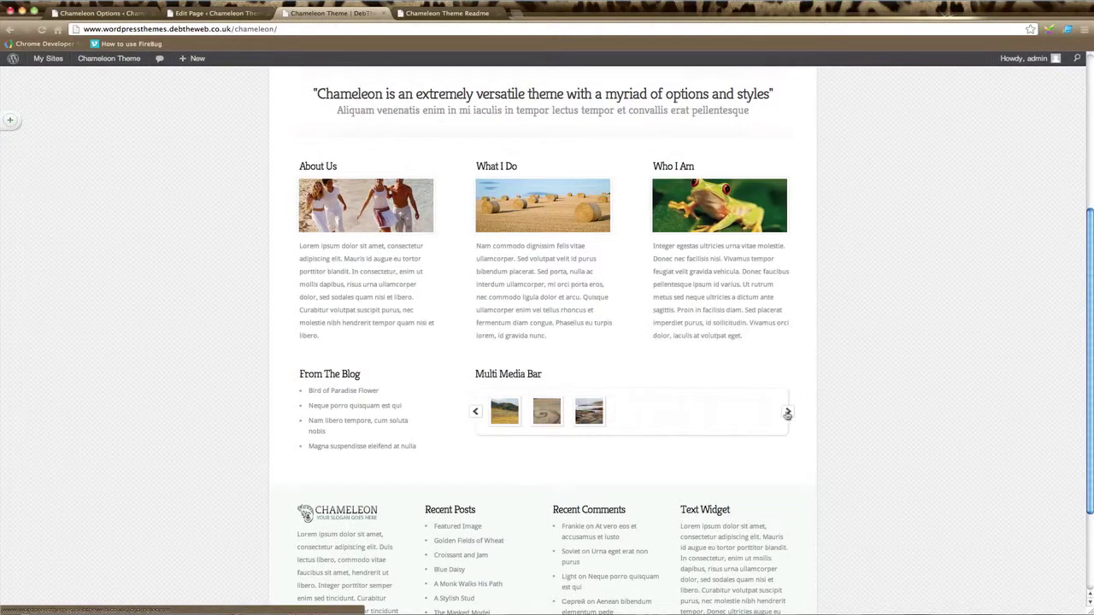
click(477, 413)
key(super+1)
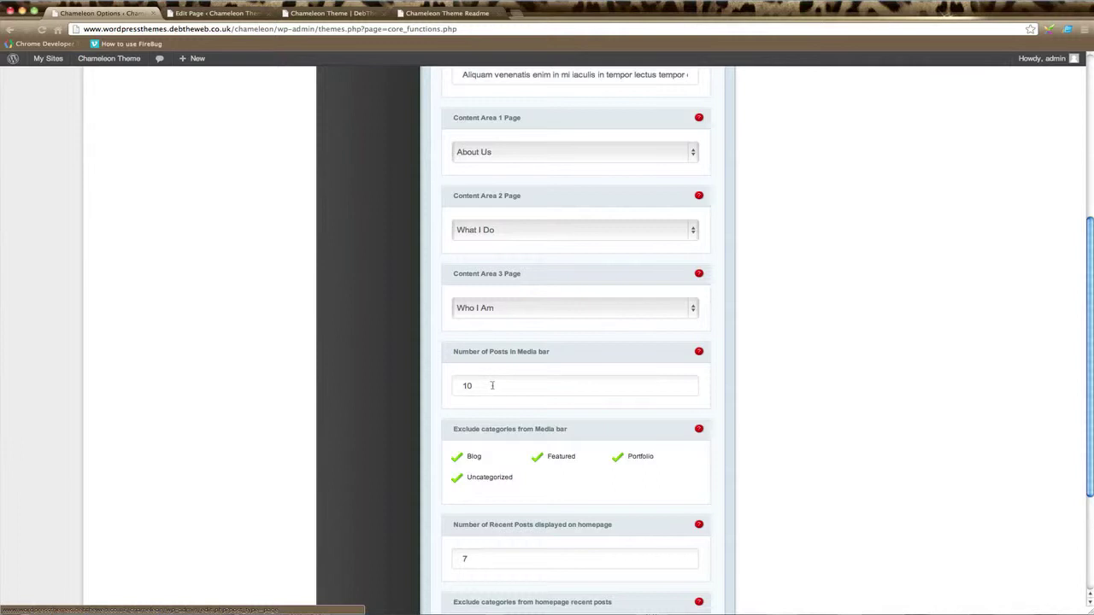
Exclude the Uncategorized category from the media bar and save the theme options.
scroll(515, 469, down, 1)
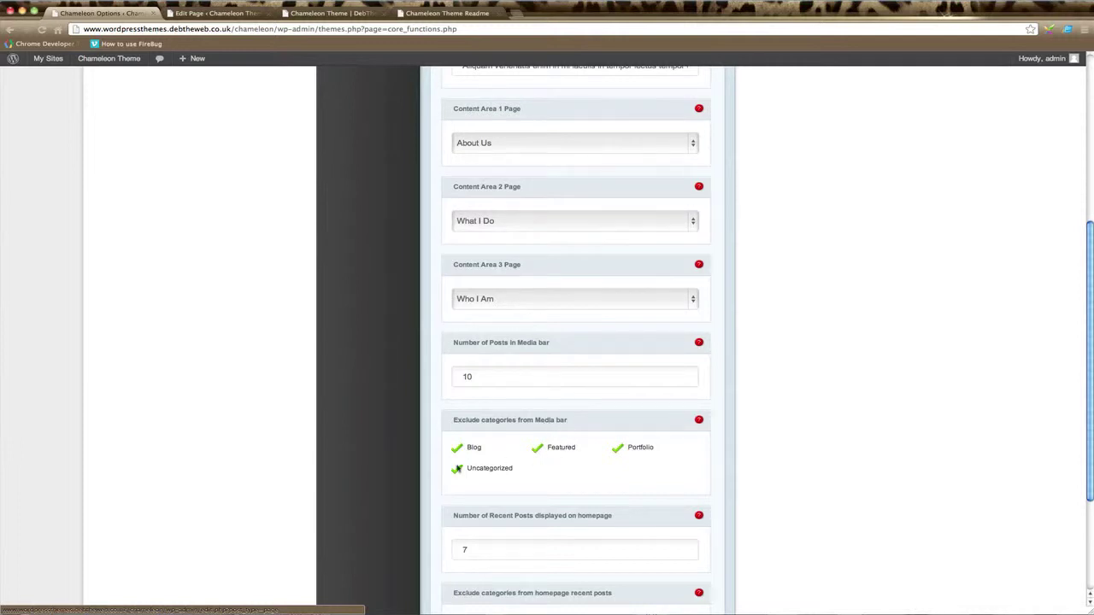
click(457, 471)
scroll(781, 485, down, 5)
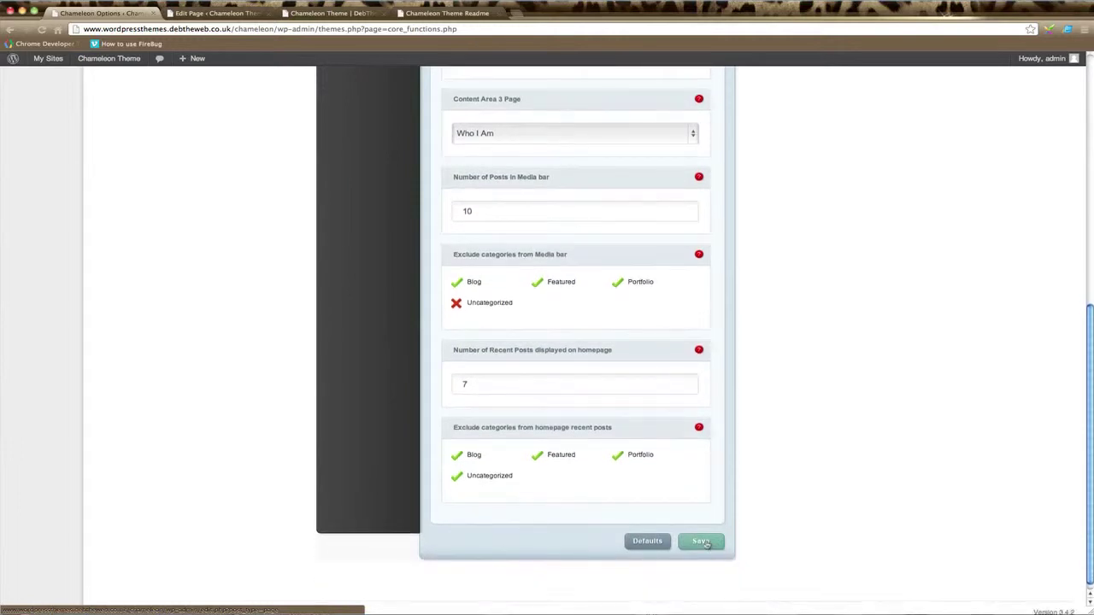
click(703, 544)
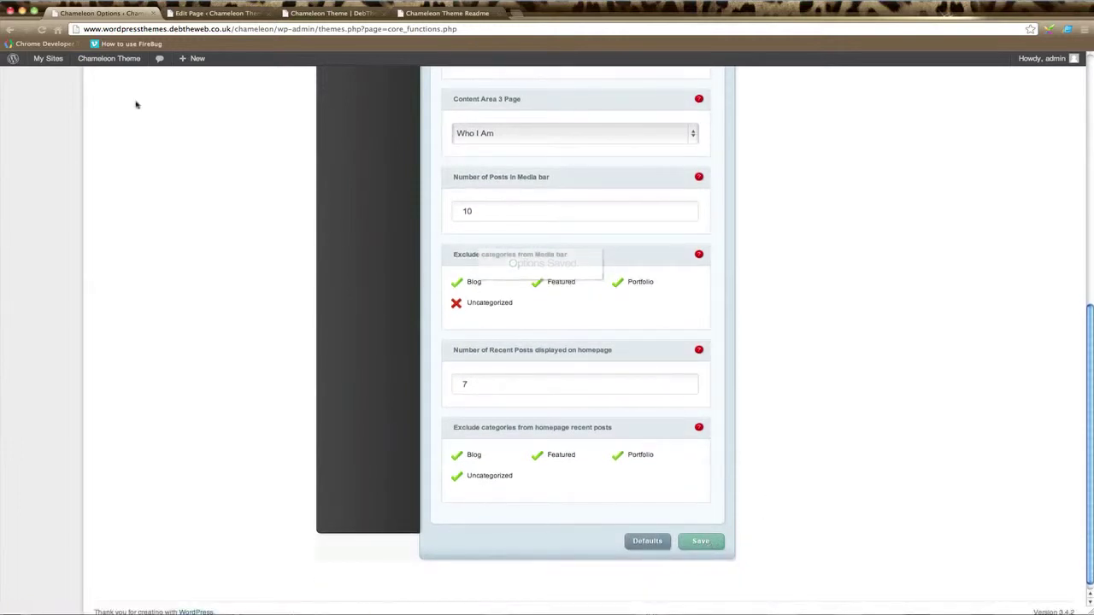
Open the Featured Image post for editing and go to its custom fields.
click(184, 14)
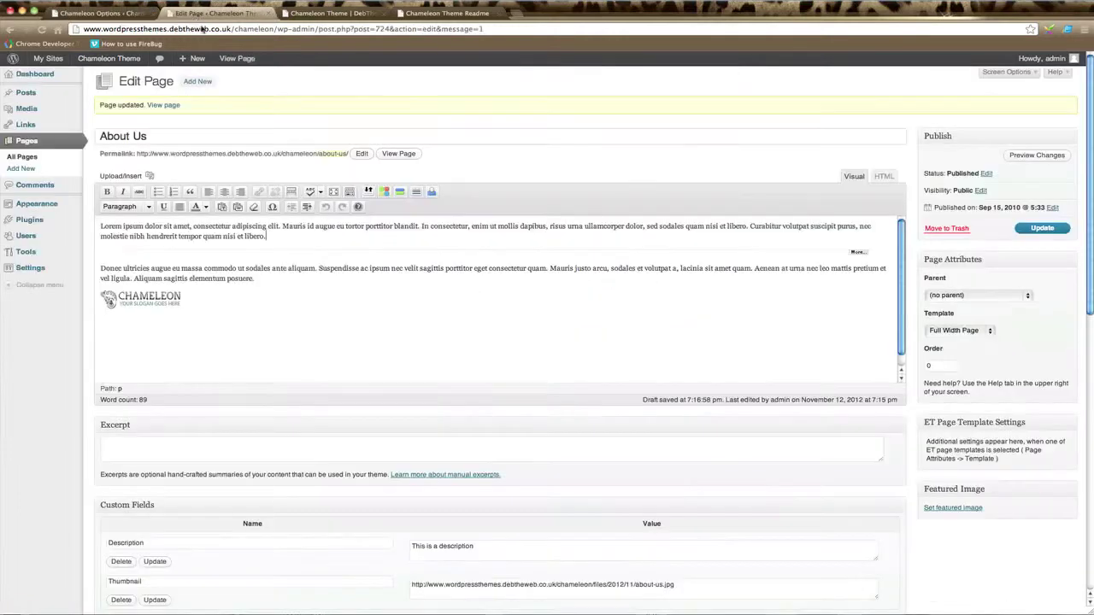
click(34, 97)
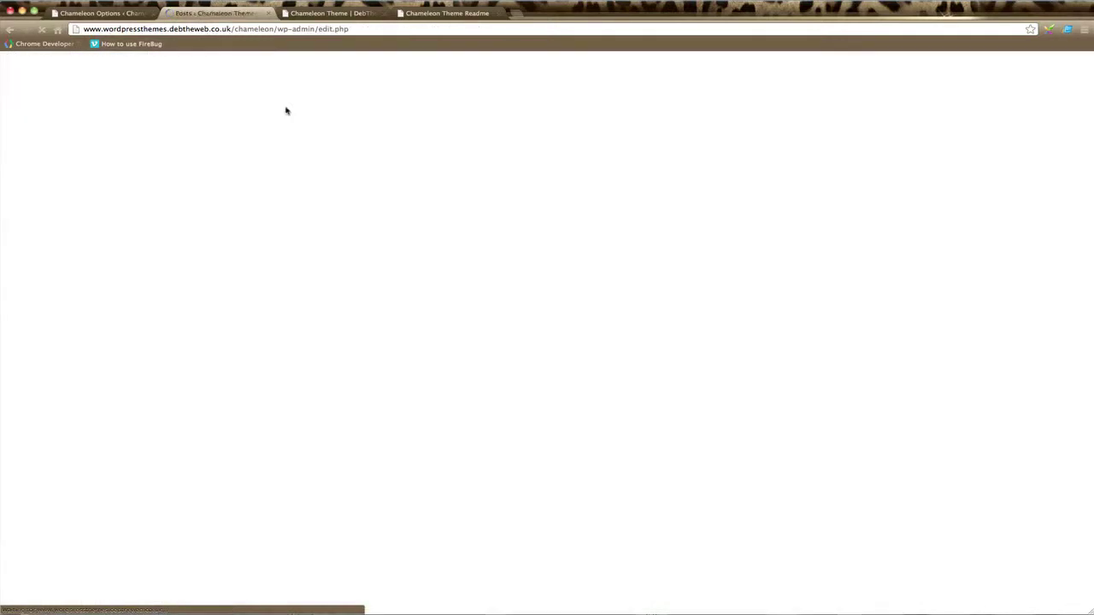
mouse_move(222, 176)
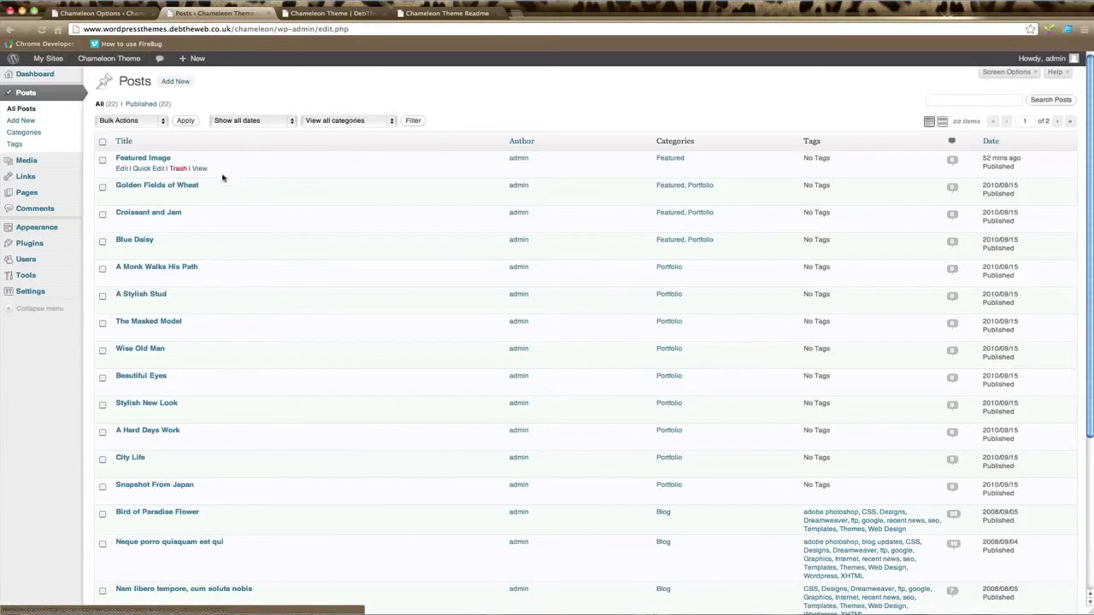
click(122, 169)
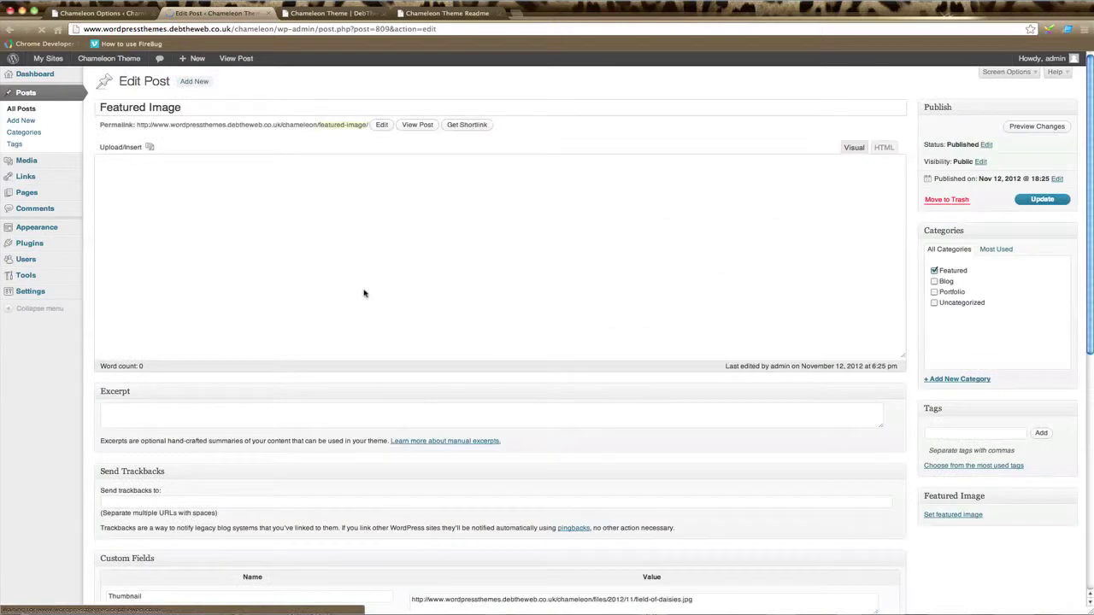
scroll(233, 435, down, 5)
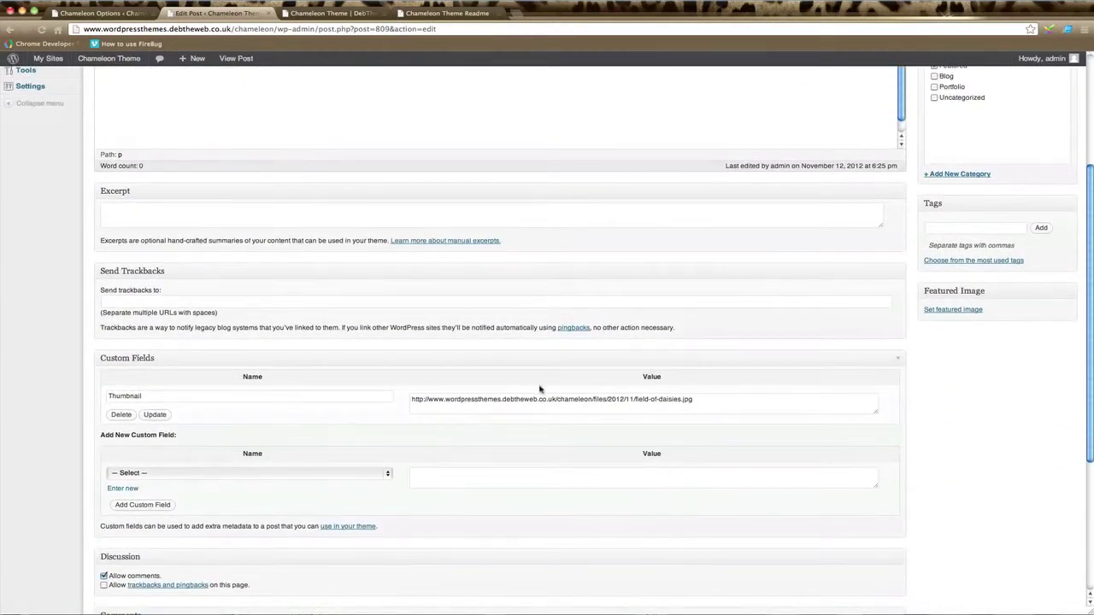
Enter et_videolink as the name of a new custom field on the Featured Image post, leaving its value empty.
click(158, 475)
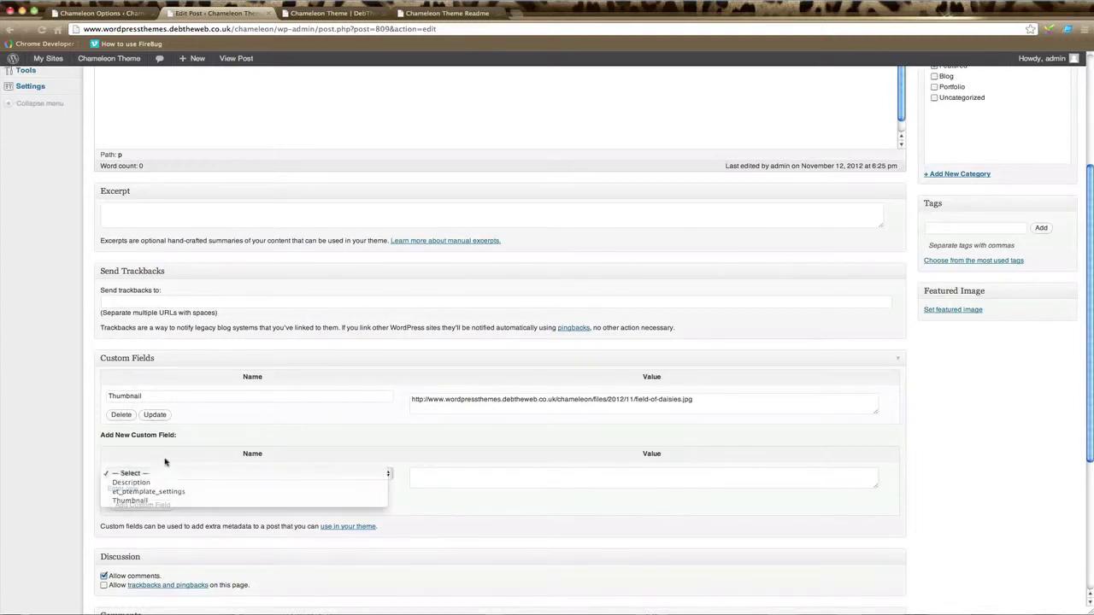
click(165, 470)
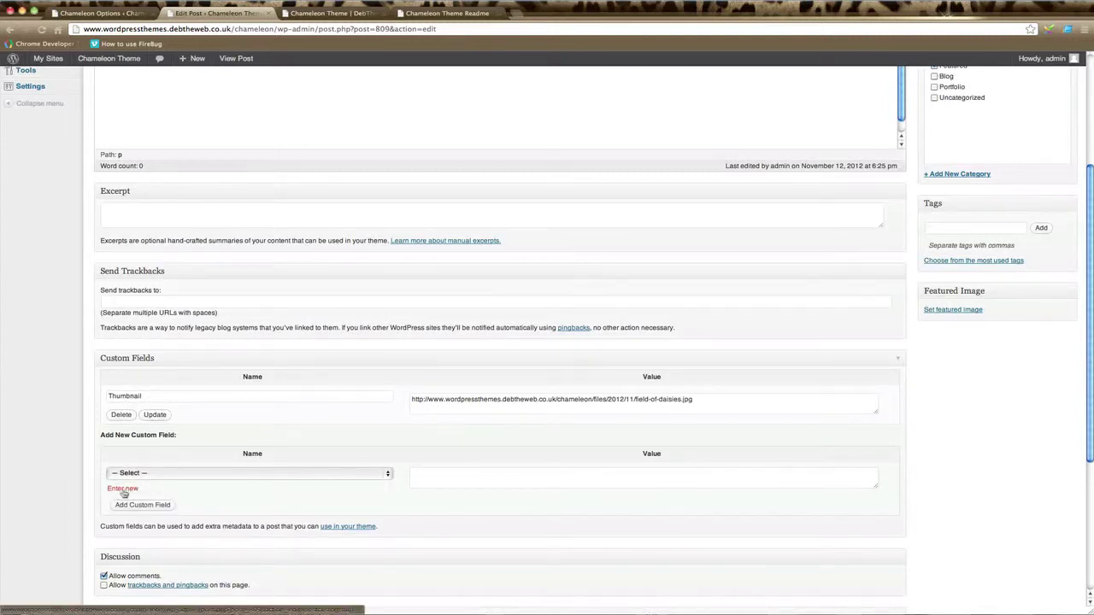
click(160, 475)
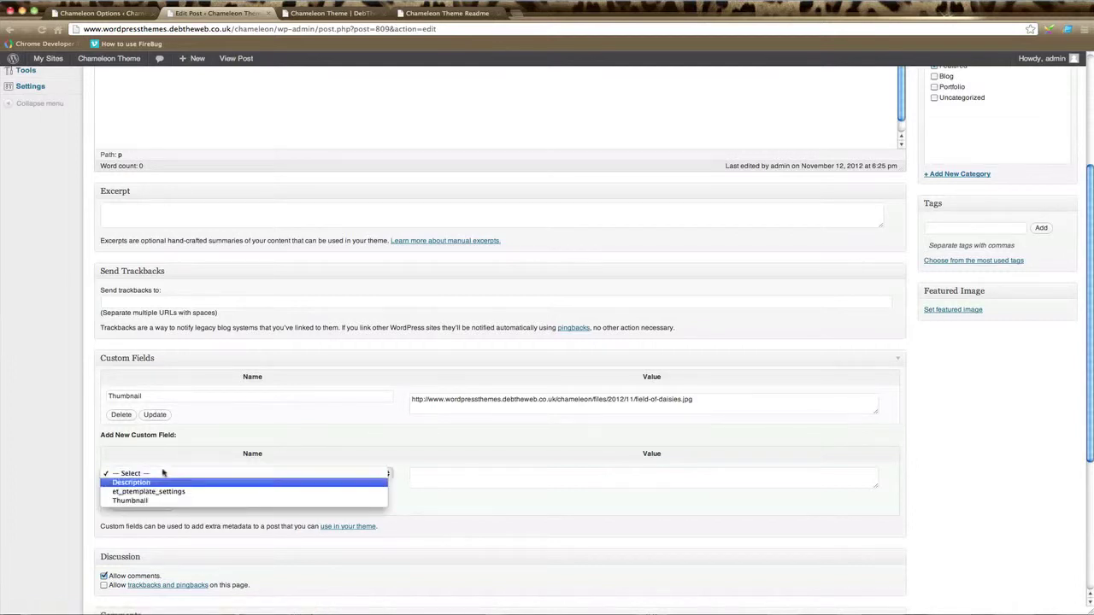
click(164, 468)
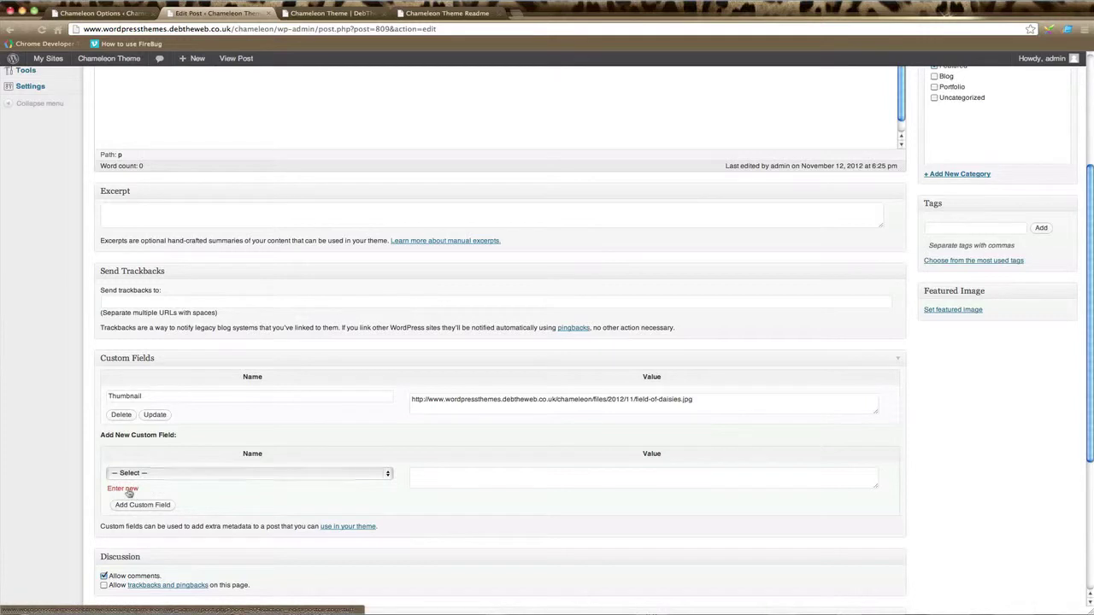
click(126, 489)
click(152, 475)
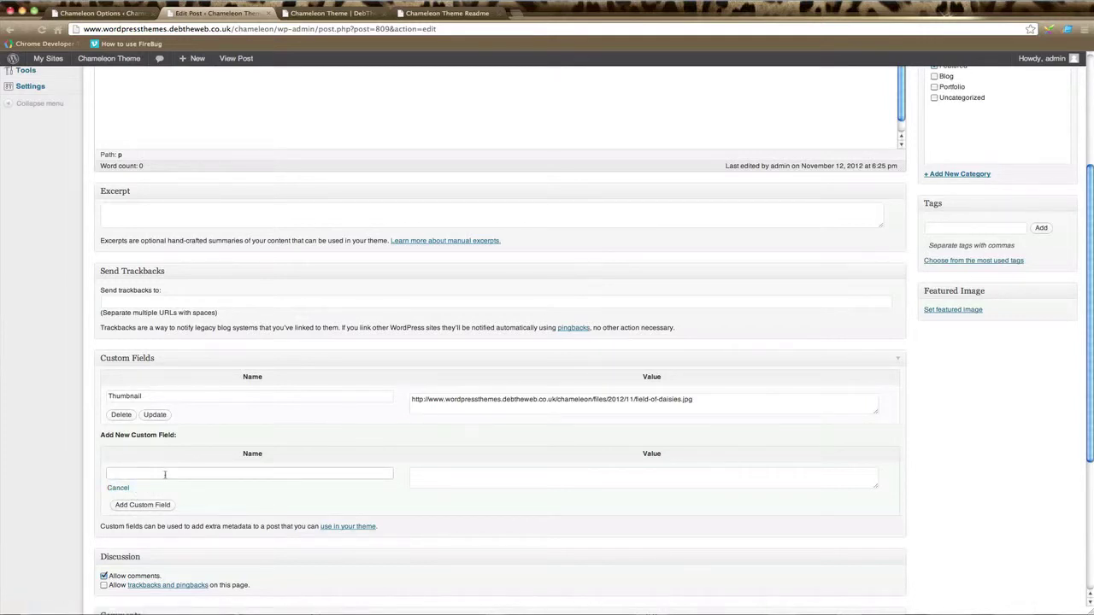
text(et_videolink)
click(140, 505)
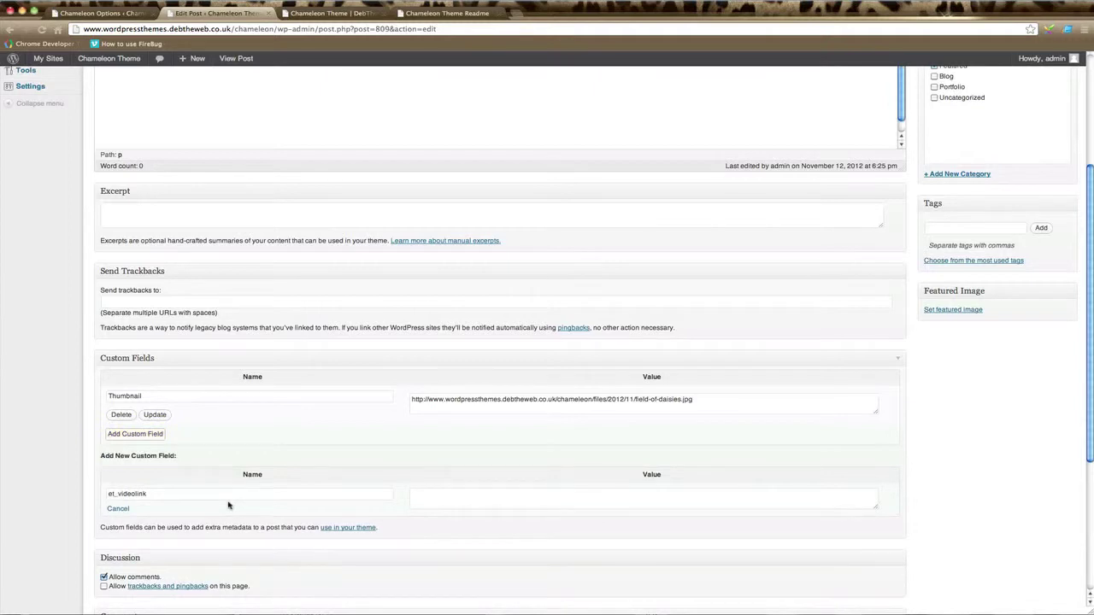
click(422, 497)
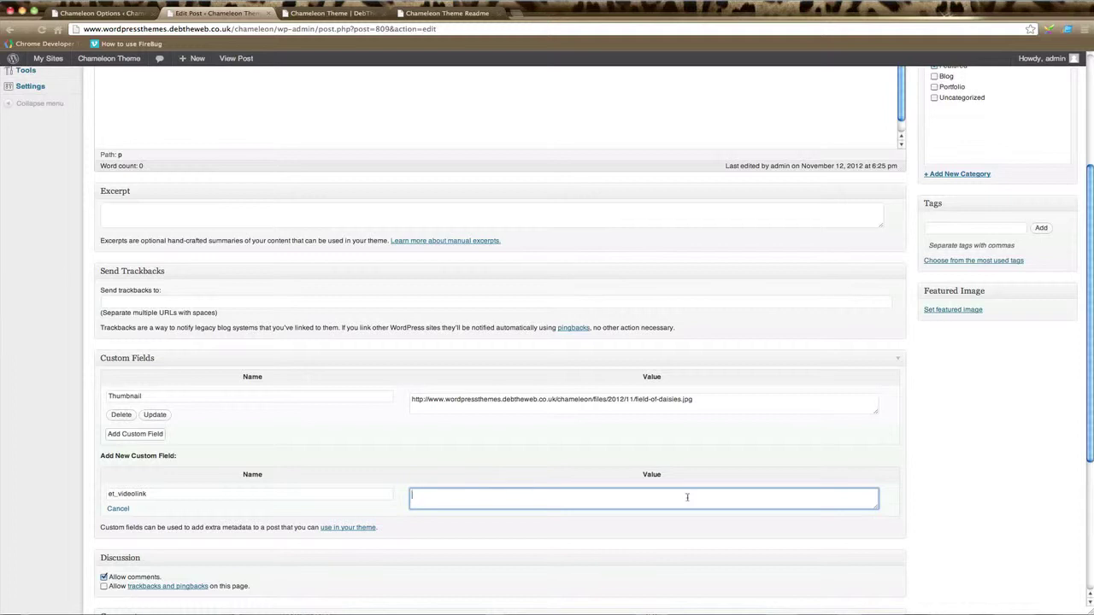
scroll(687, 497, up, 5)
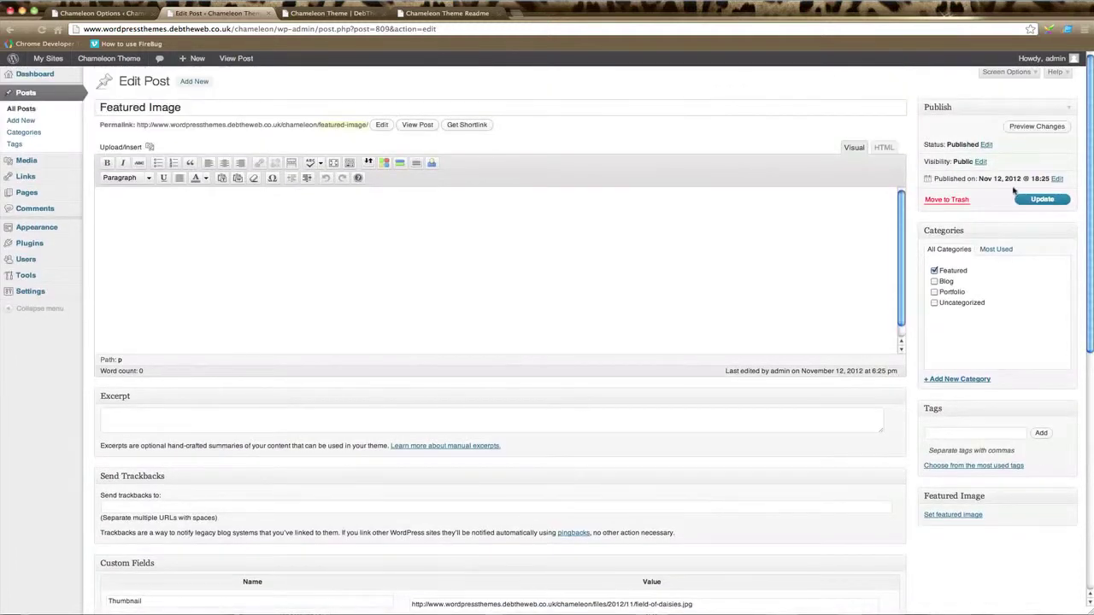
View the wheat image from the live homepage's Multi Media Bar enlarged and close it again.
click(329, 13)
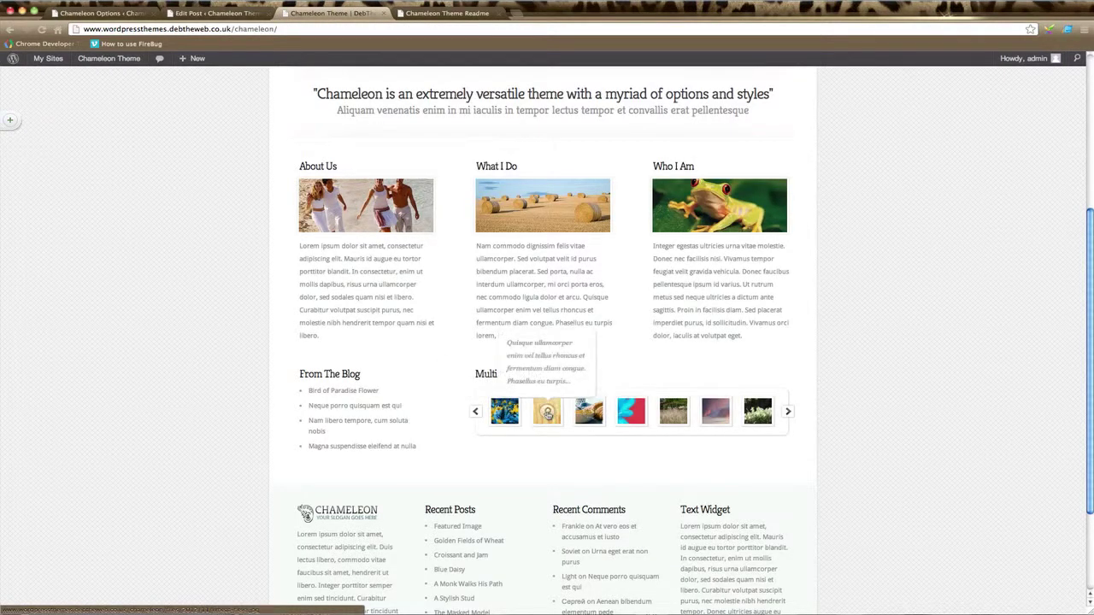
click(547, 411)
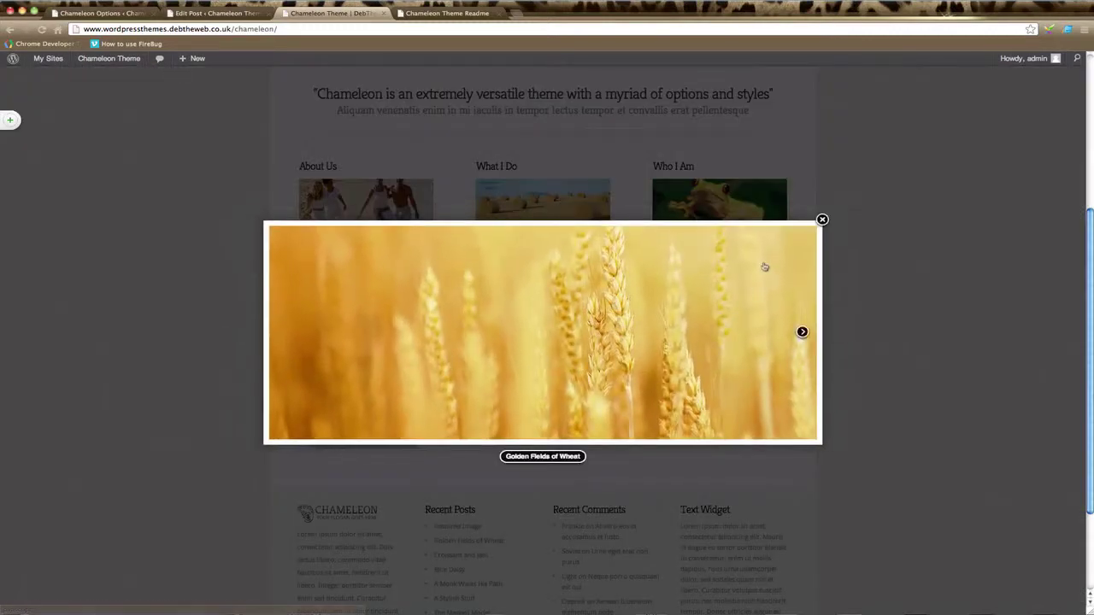
click(822, 220)
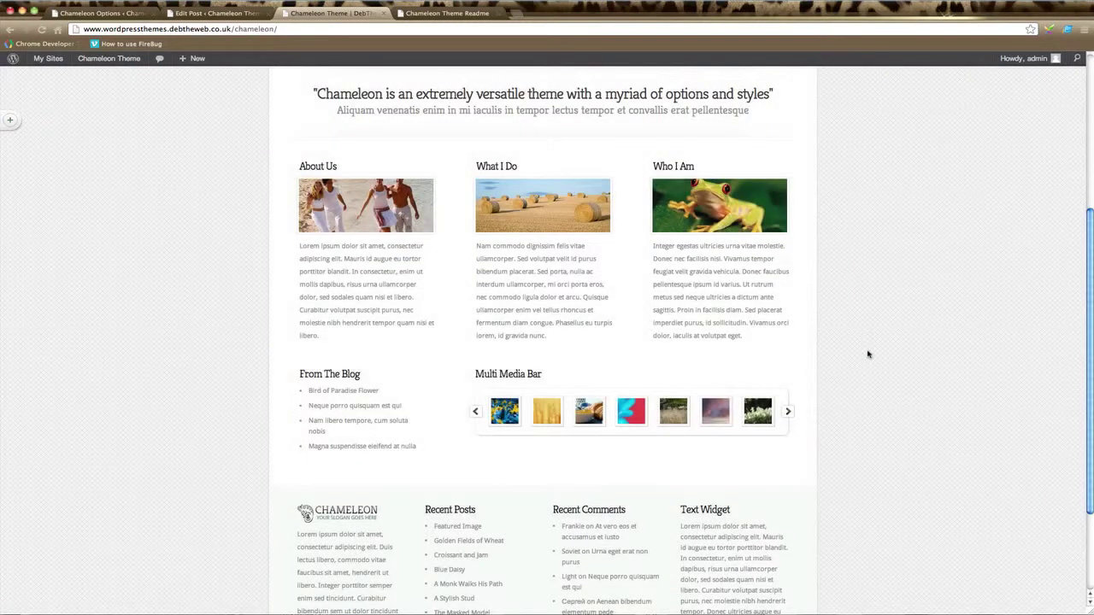
scroll(220, 384, down, 1)
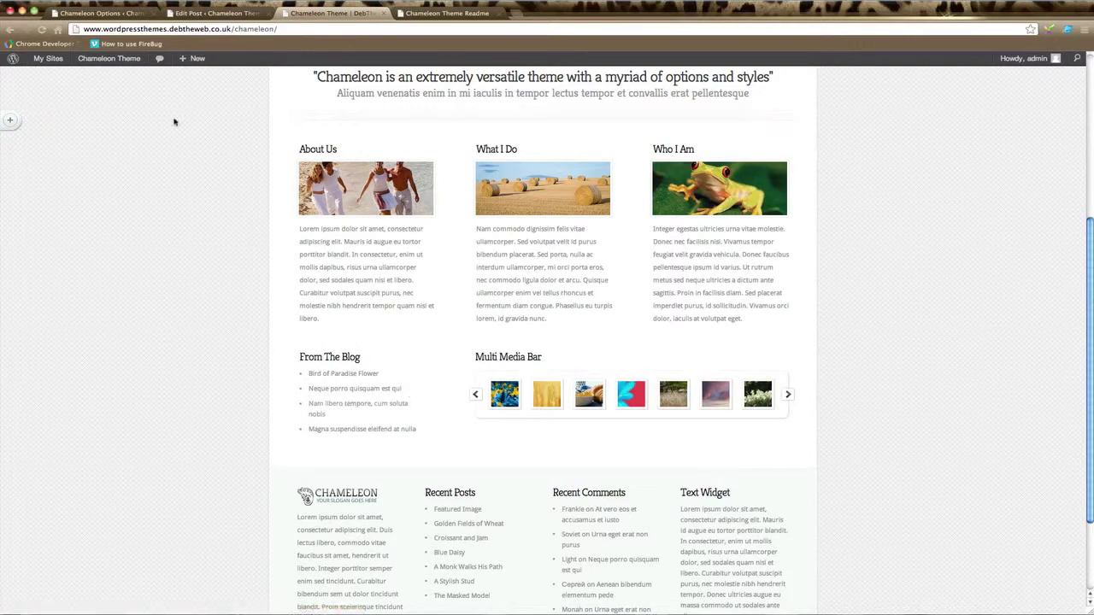
Open the settings of the ET From The Blog widget in the Homepage widget area.
click(101, 14)
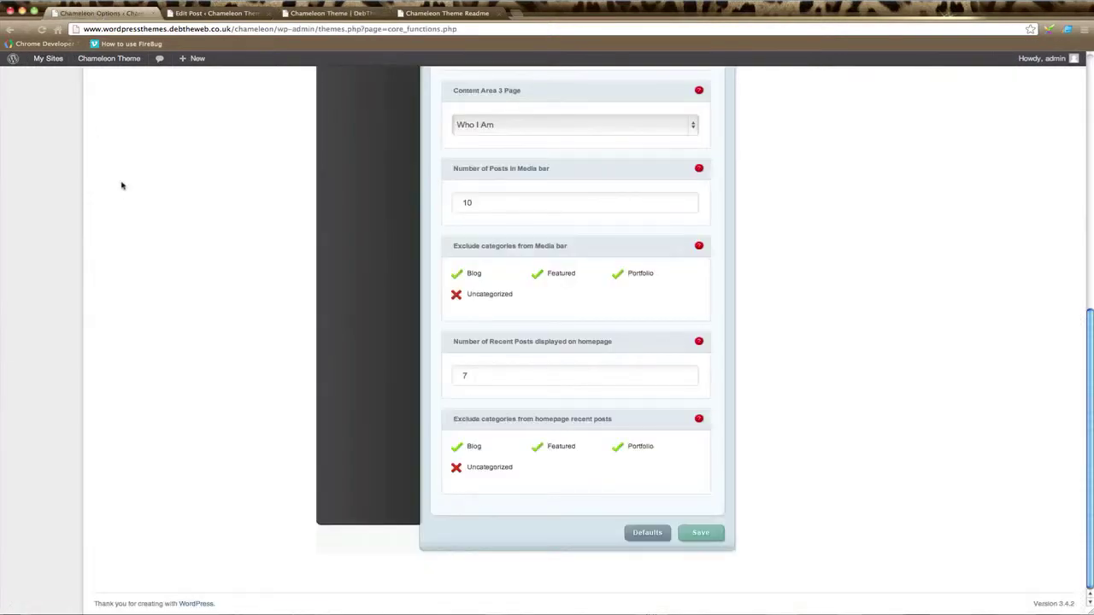
scroll(122, 185, up, 10)
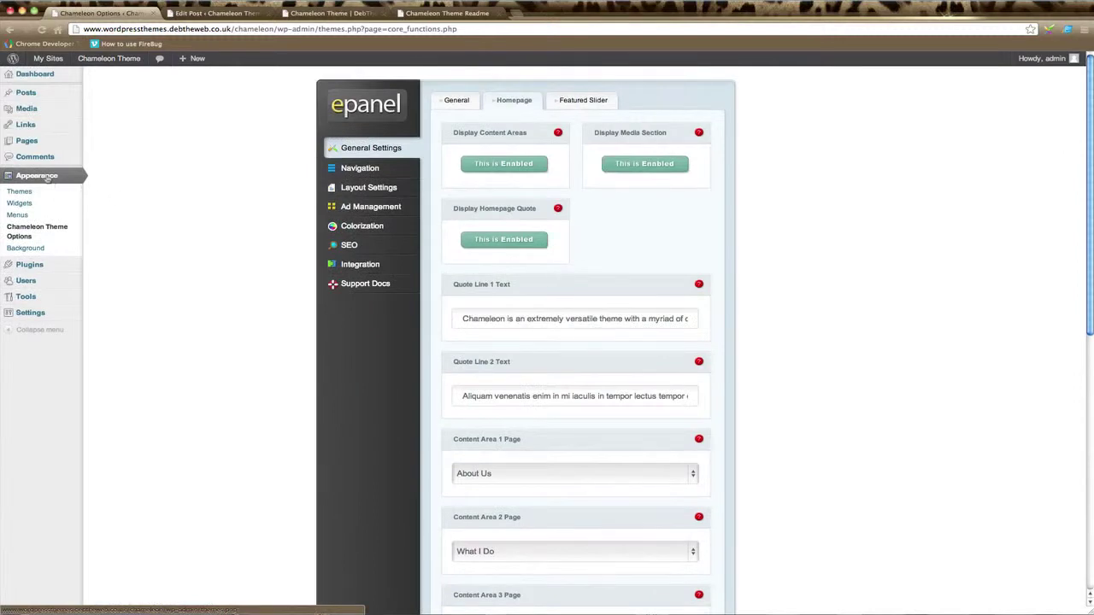
click(19, 203)
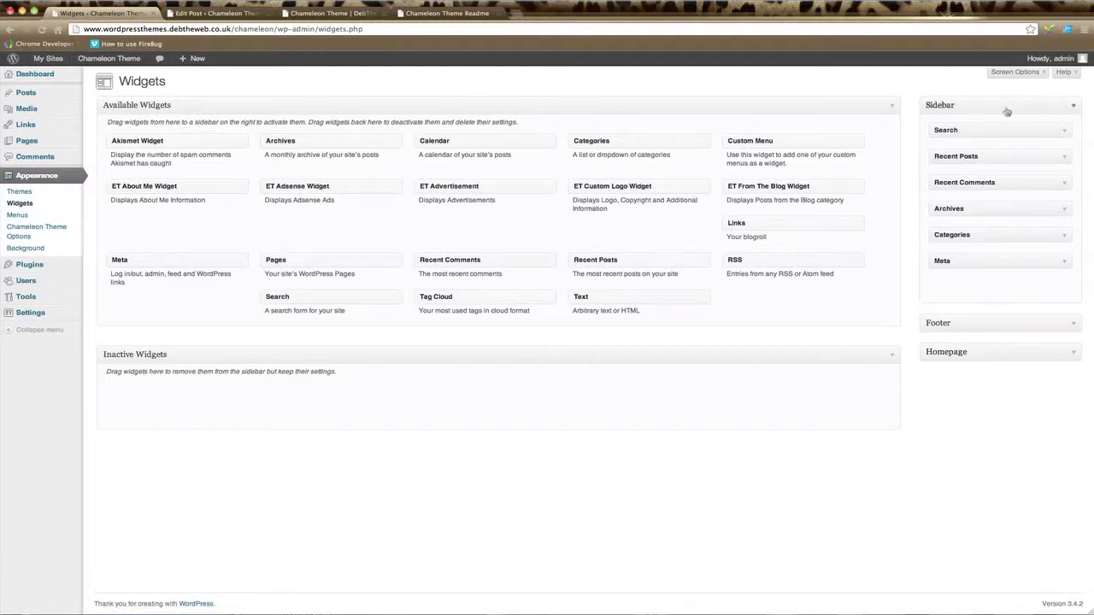
click(1074, 353)
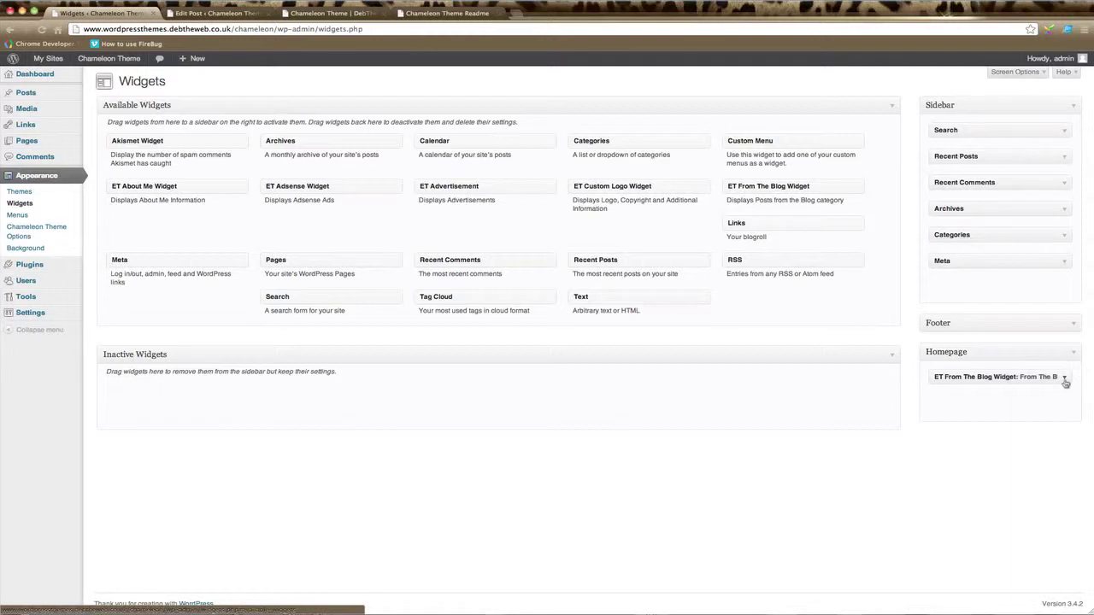
click(1063, 377)
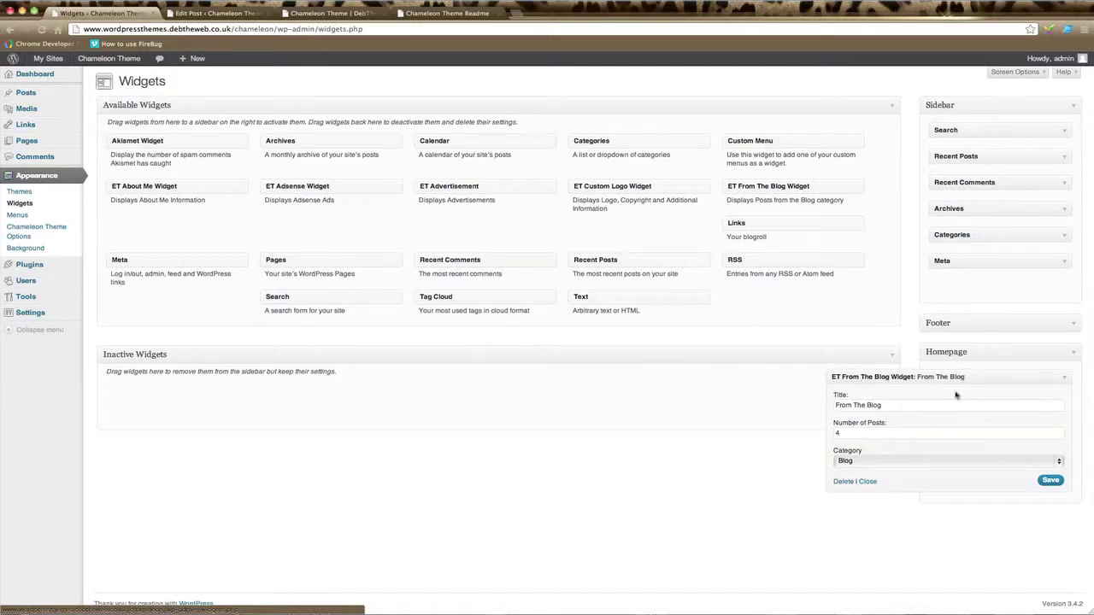
Save the ET From The Blog widget with the title From The Blog, 4 posts and the Blog category.
drag(897, 405, 823, 404)
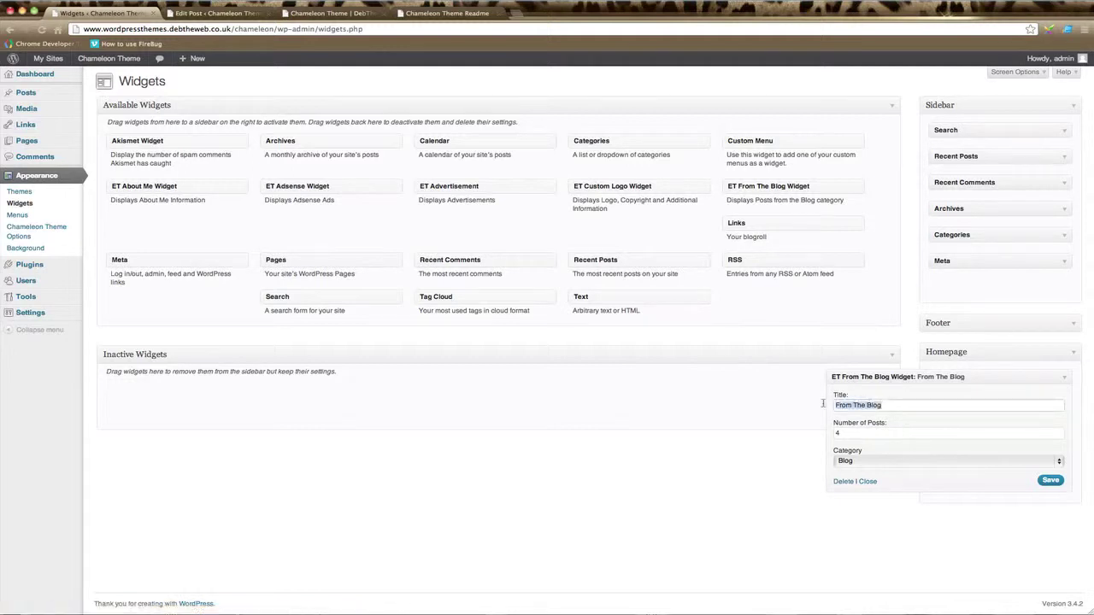
click(852, 433)
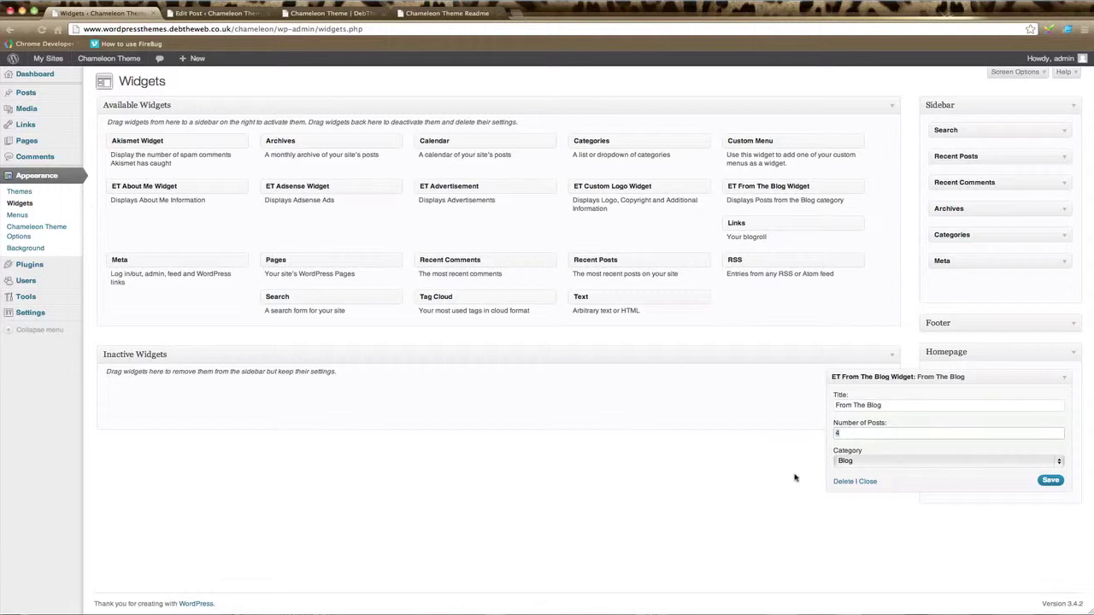
click(884, 462)
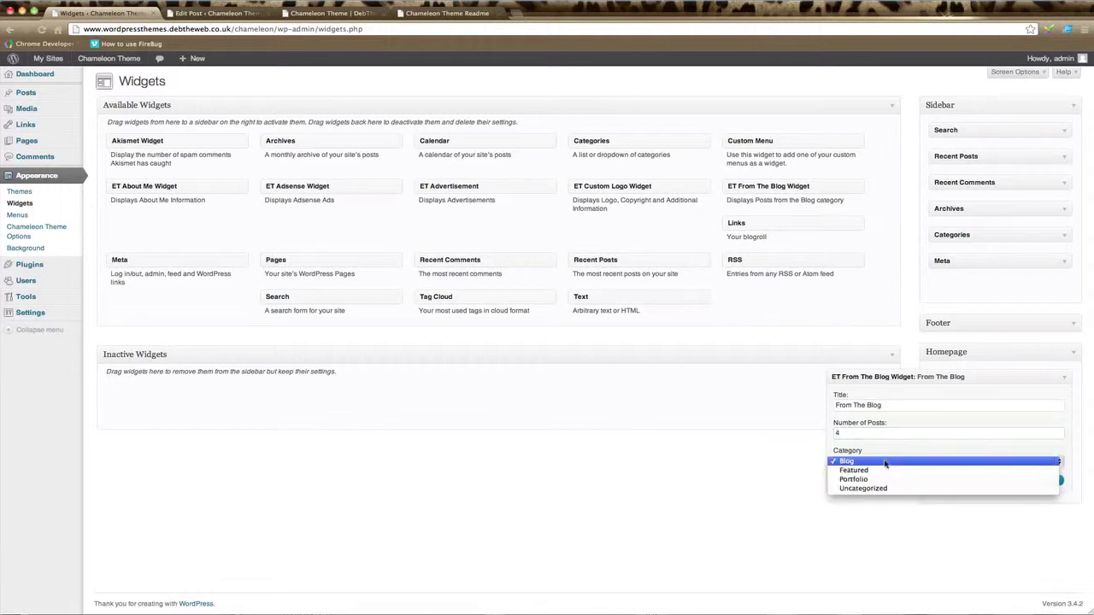
click(885, 463)
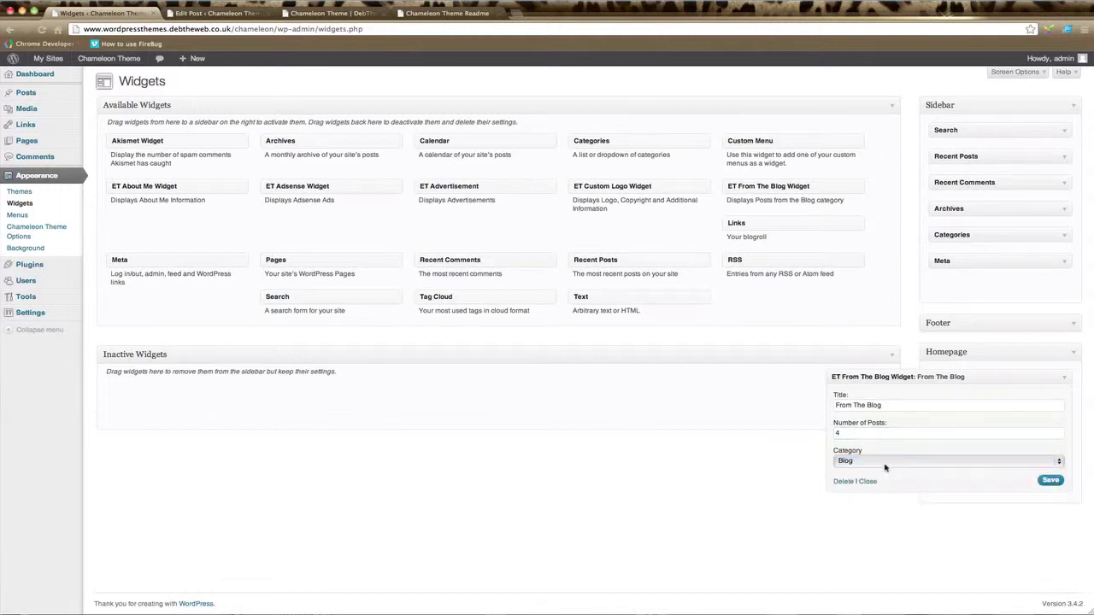
click(1051, 481)
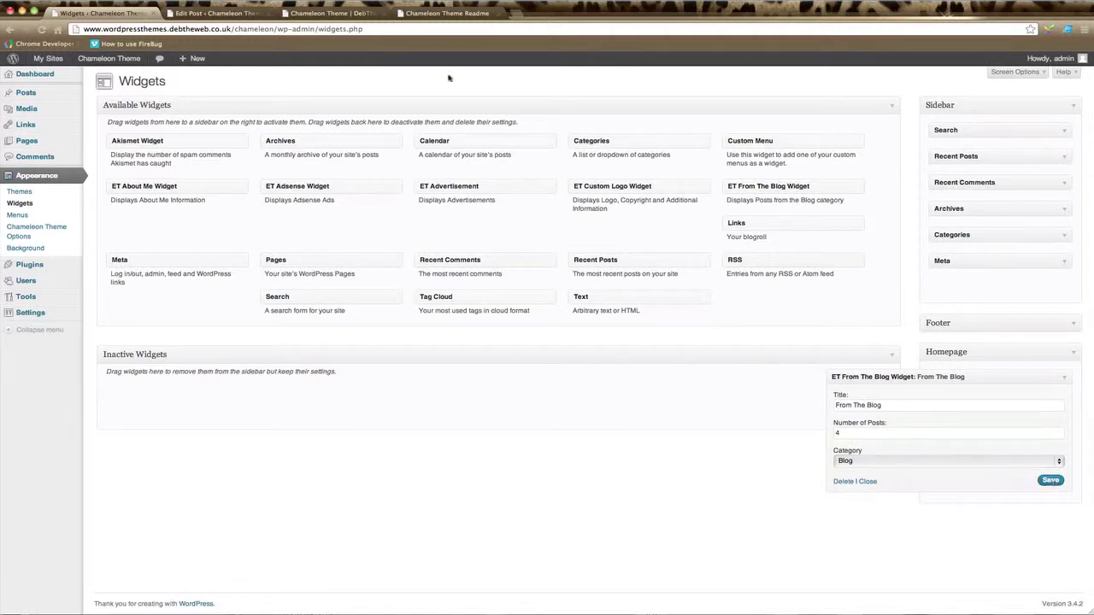
Check the From The Blog list on the live homepage and close the ET From The Blog widget's settings.
click(338, 14)
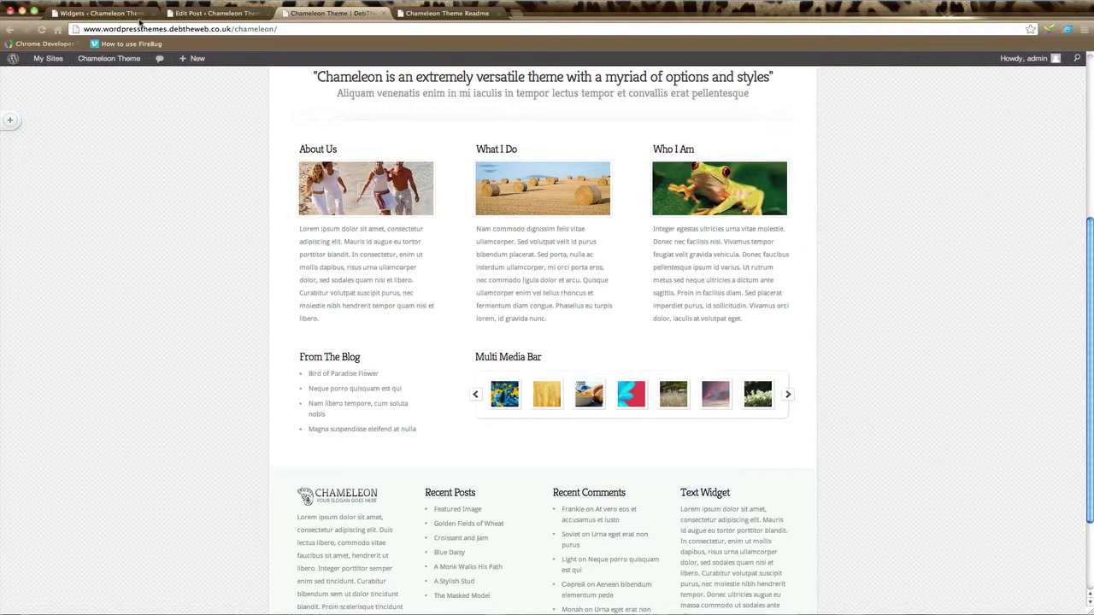
click(190, 14)
click(146, 14)
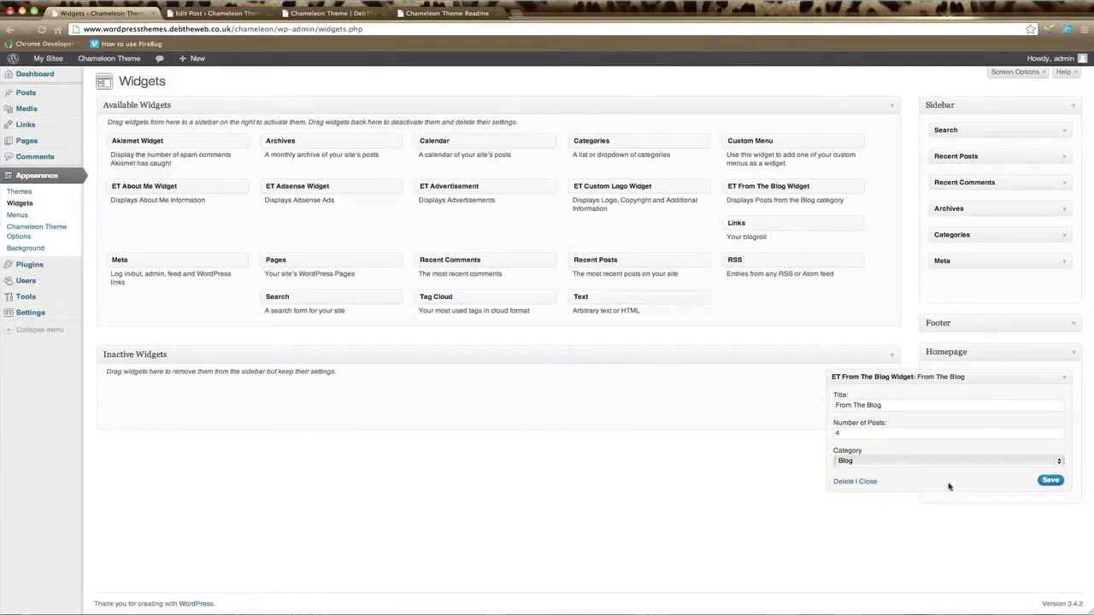
click(866, 482)
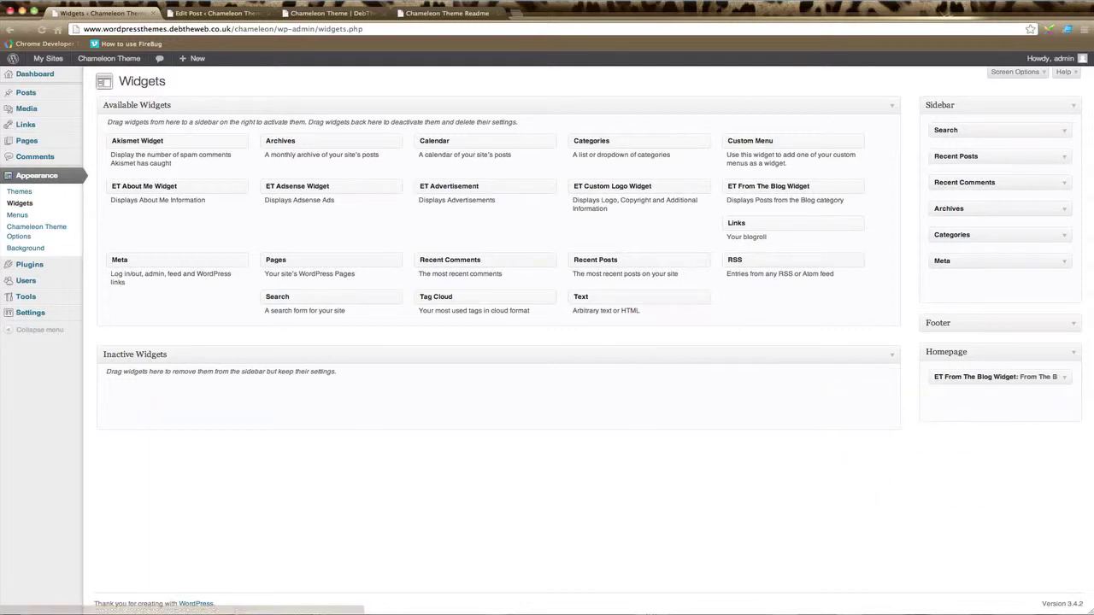
Check the footer columns on the live homepage and expand the Footer widget area on a reloaded Widgets page.
click(333, 13)
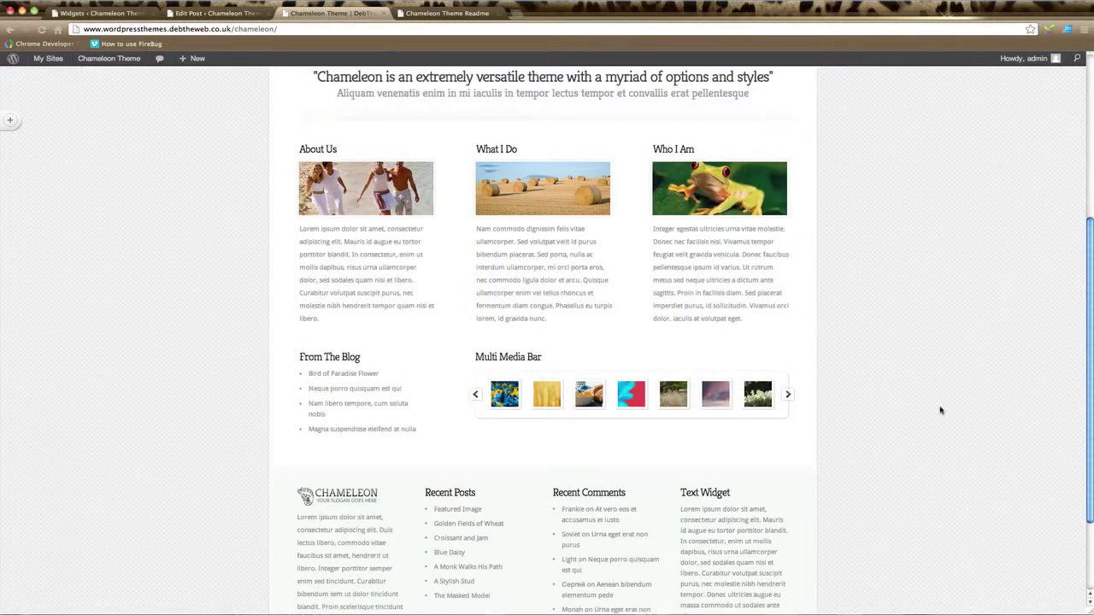
scroll(940, 410, down, 3)
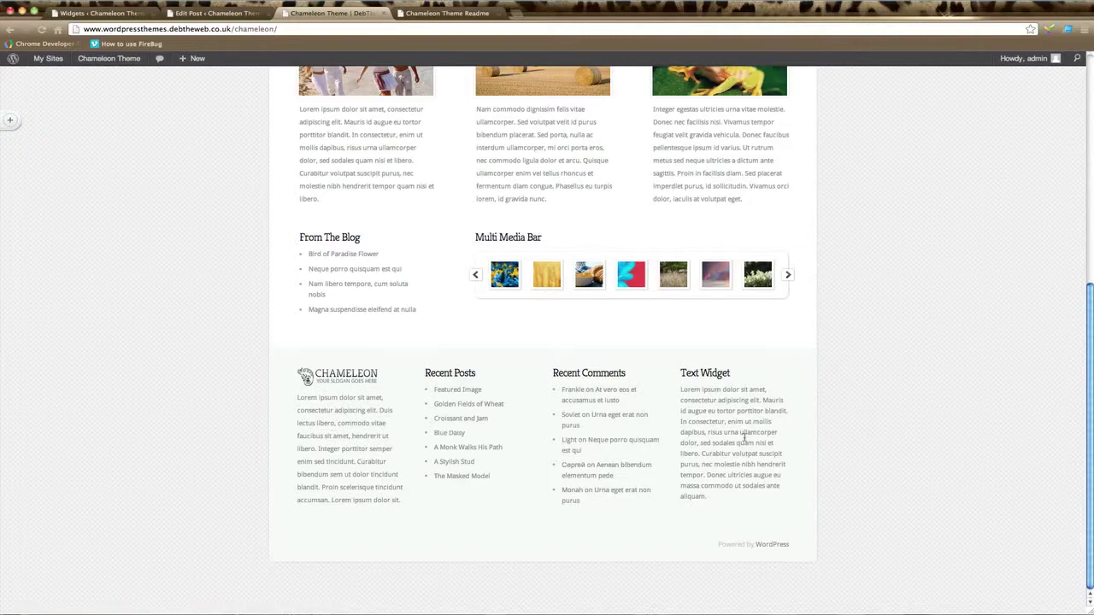
click(122, 14)
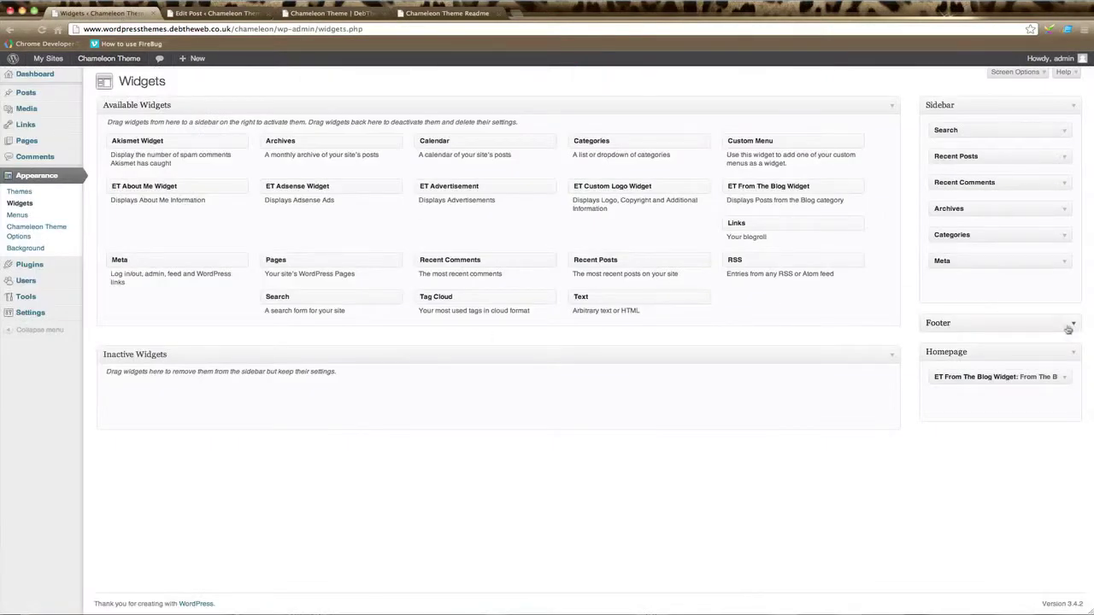
click(20, 205)
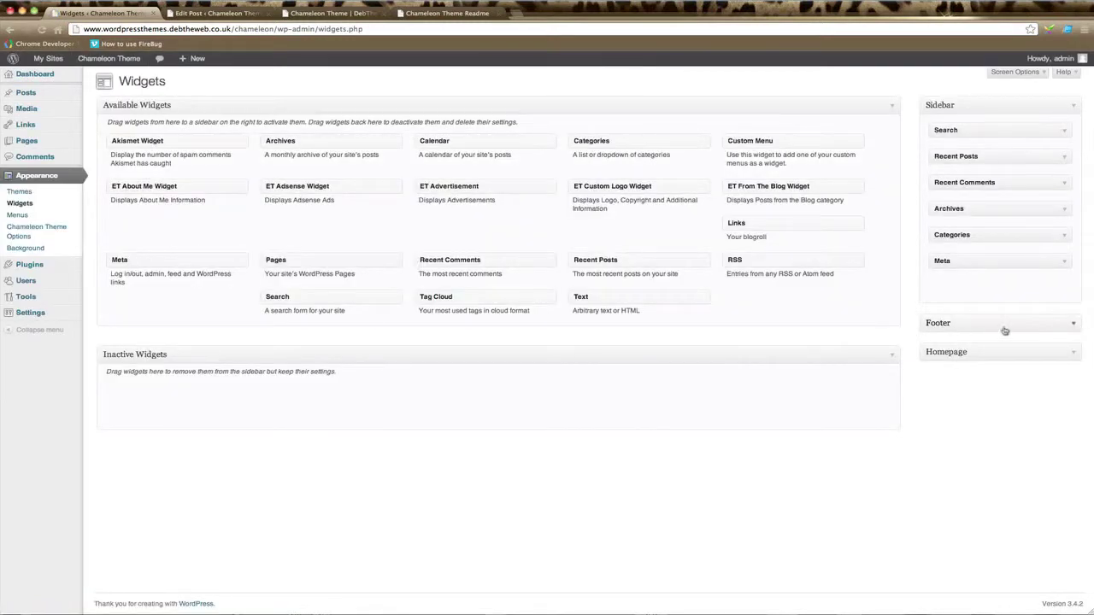
click(1073, 325)
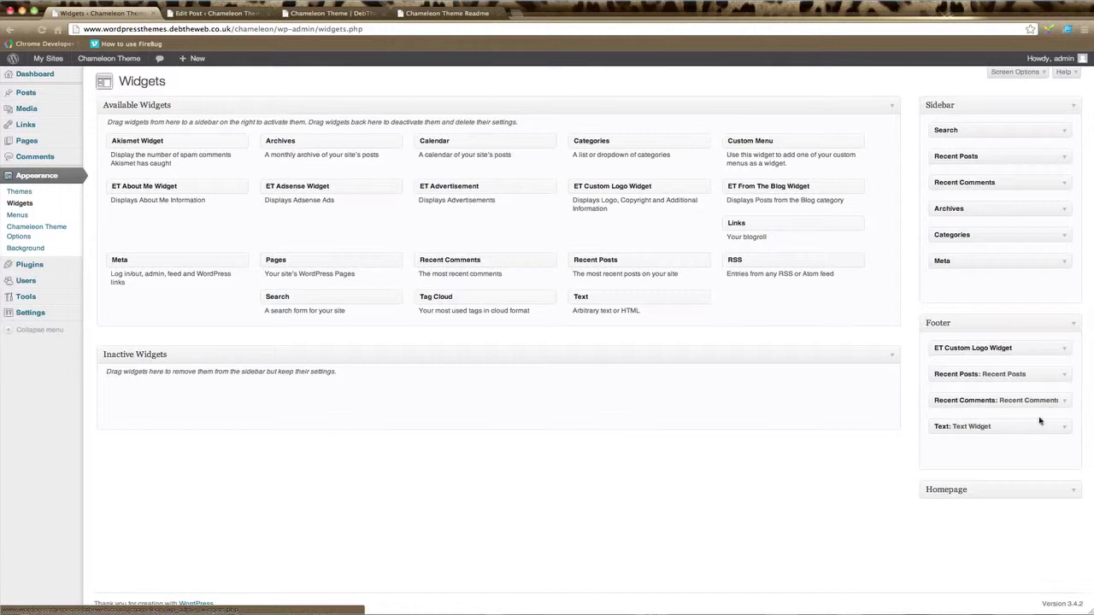
Open the footer's ET Custom Logo Widget and compare its settings with the logo column on the live homepage.
click(1066, 351)
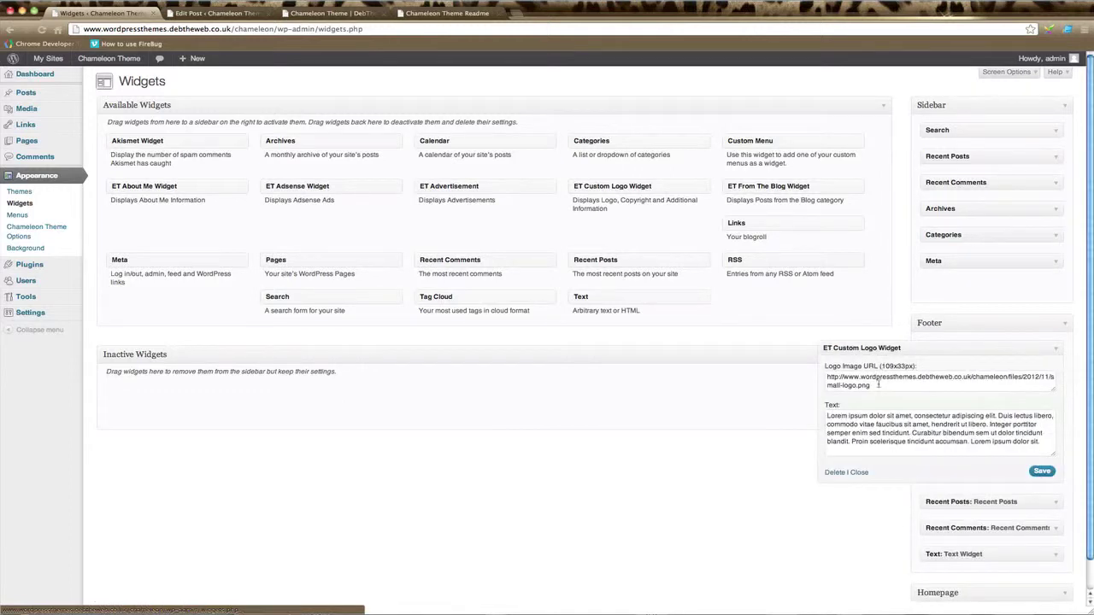
click(331, 13)
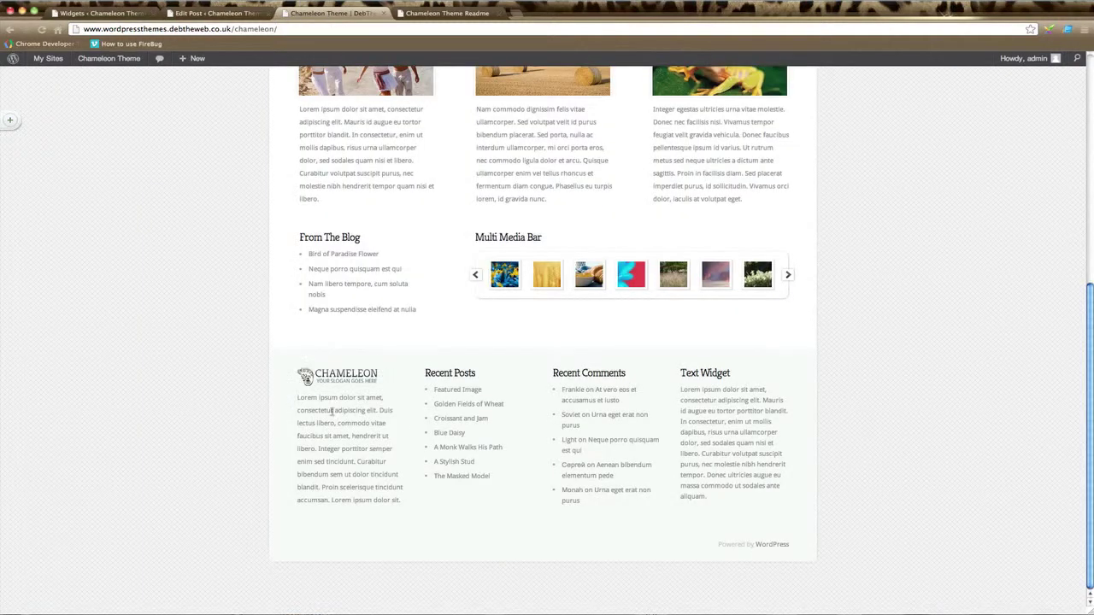
click(99, 13)
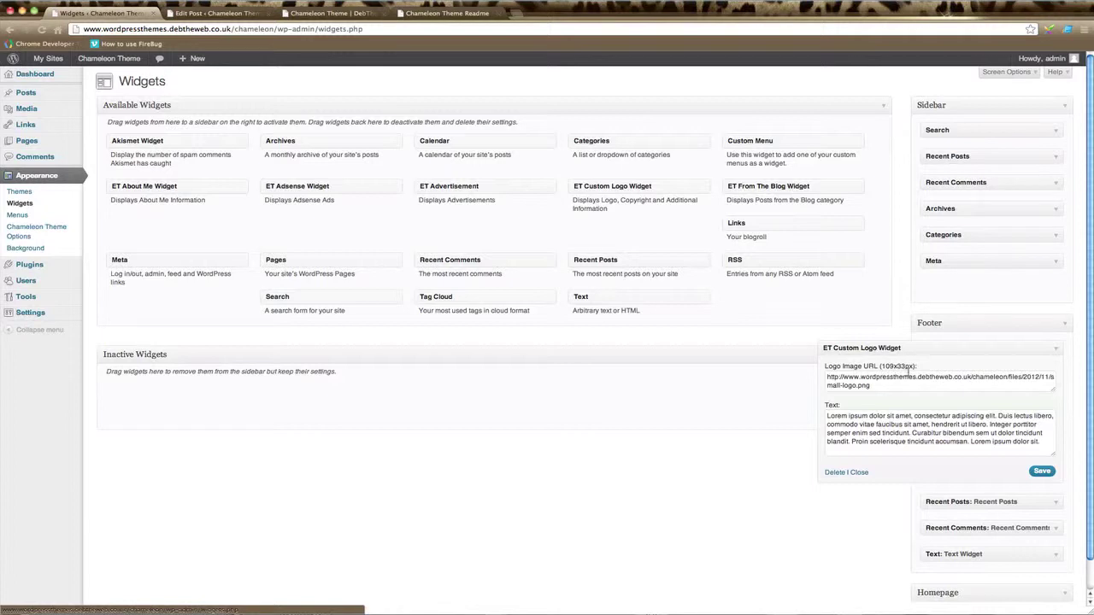
Save the ET Custom Logo Widget with its small-logo.png image URL and text, and close its settings.
drag(880, 390, 825, 376)
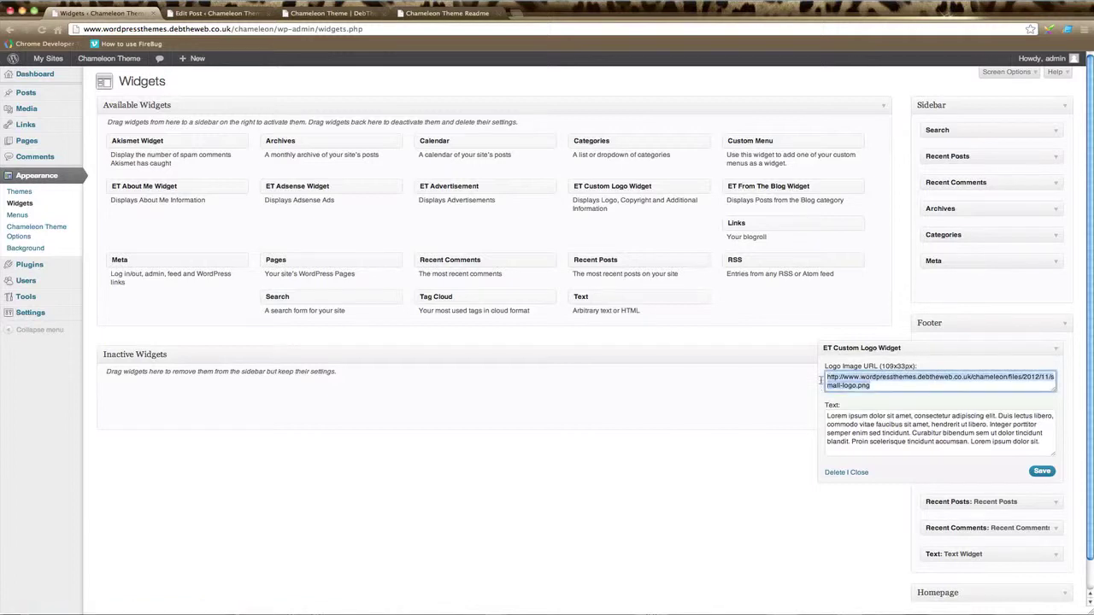
click(888, 386)
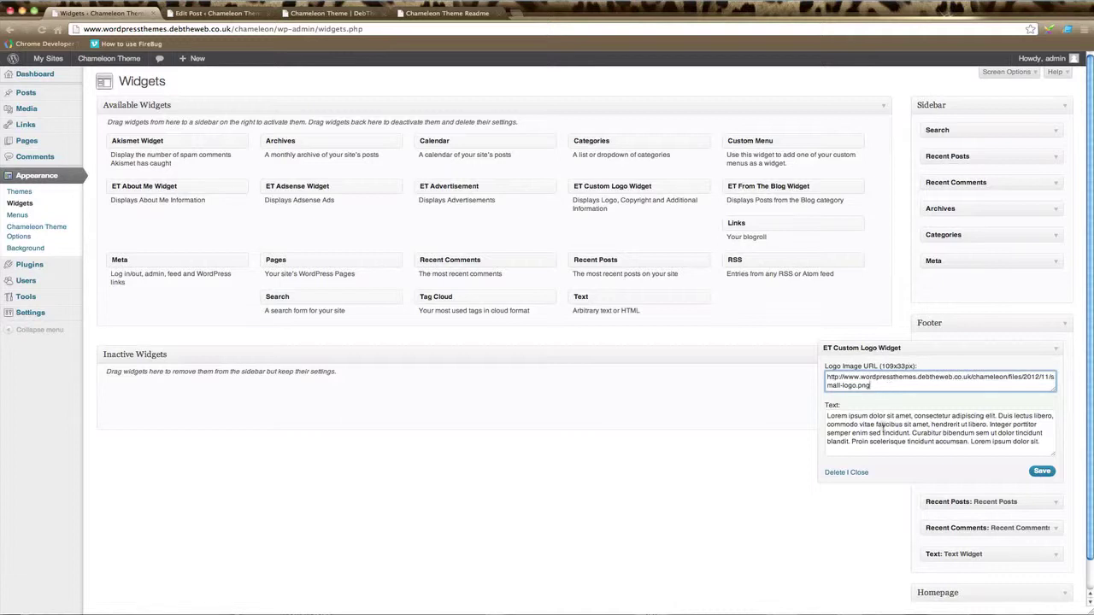
click(1039, 472)
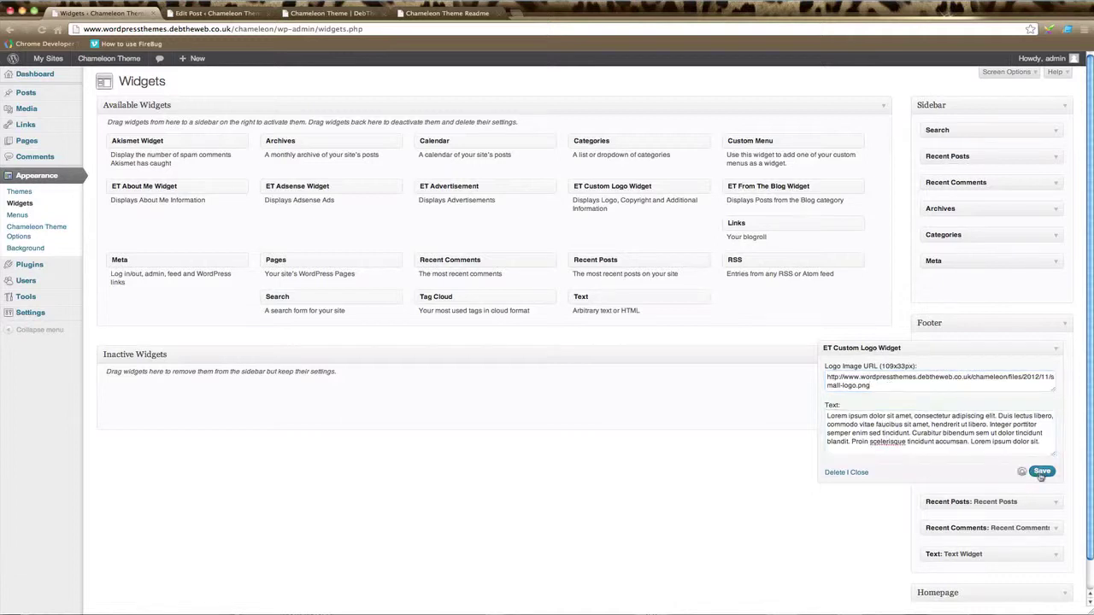
click(859, 473)
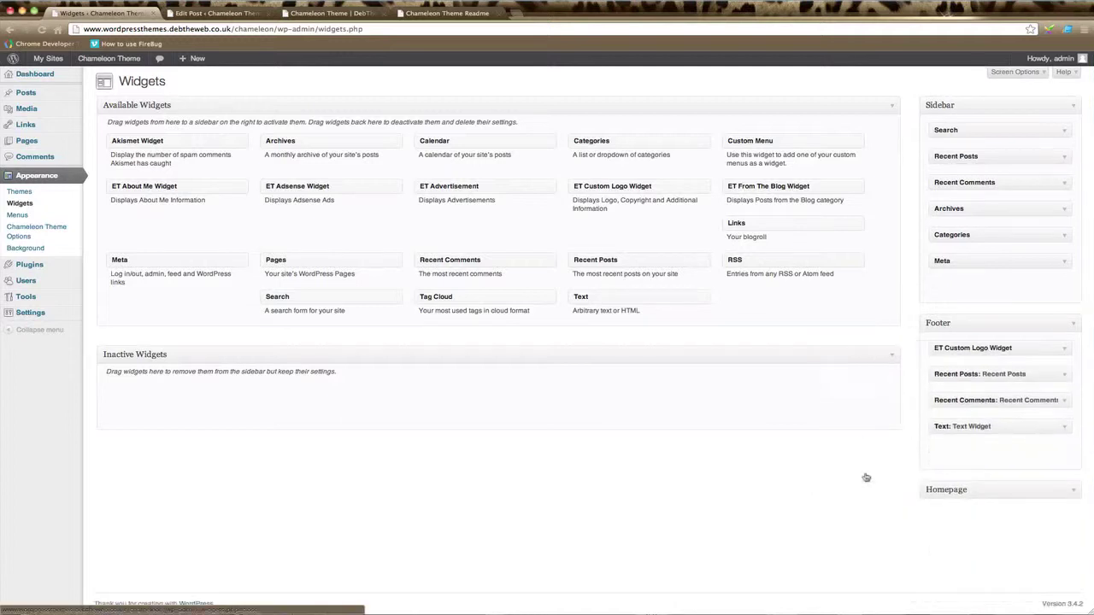
Check the live footer, save the footer's Recent Posts widget with the title Recent Posts and 7 posts, and close its settings.
click(338, 13)
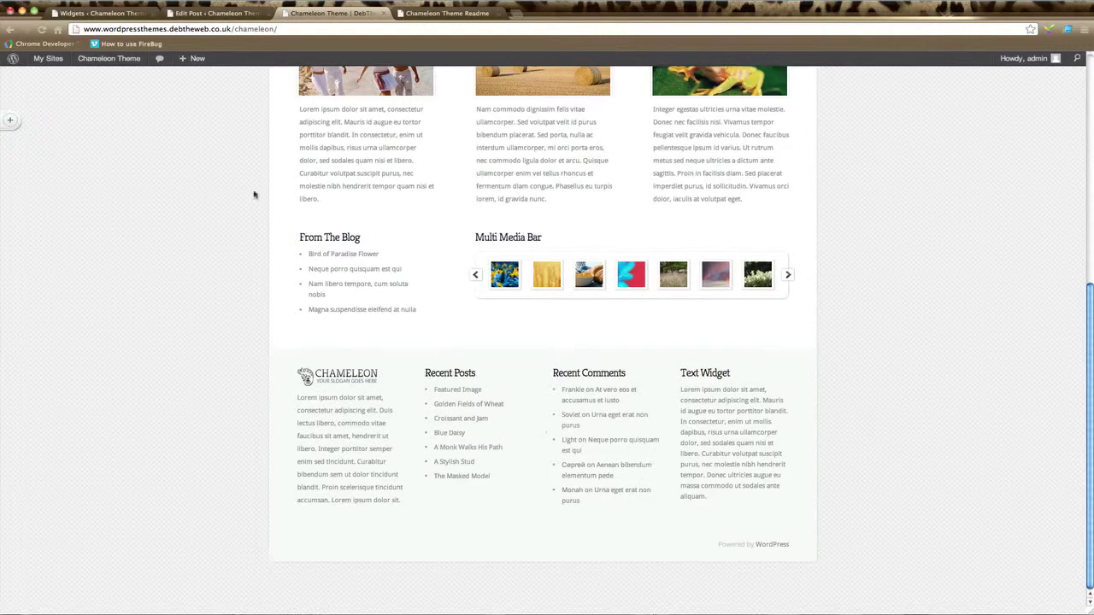
click(99, 13)
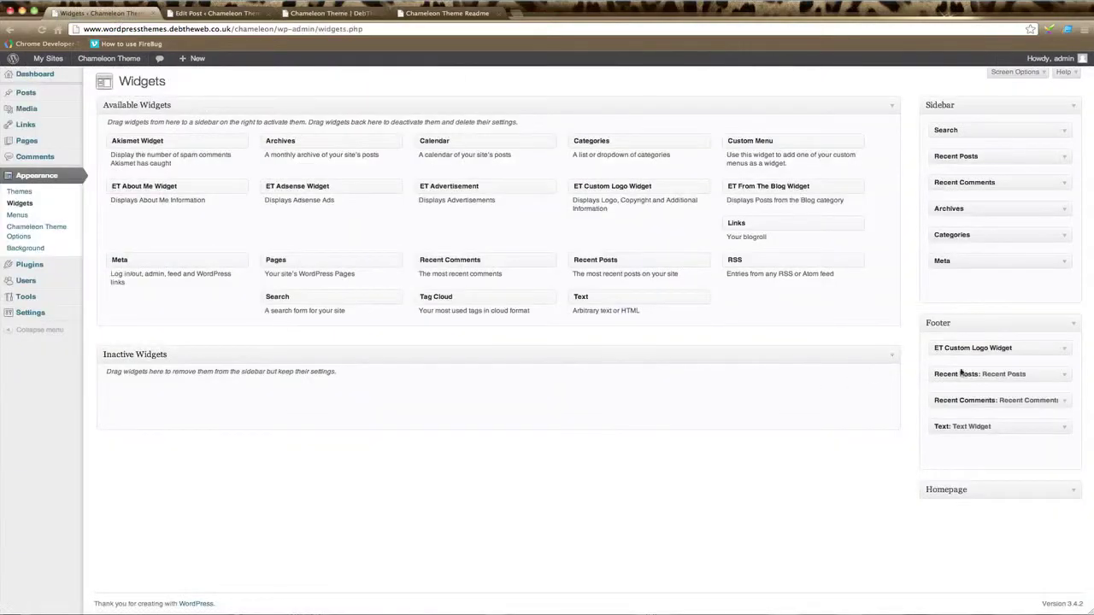
click(1063, 378)
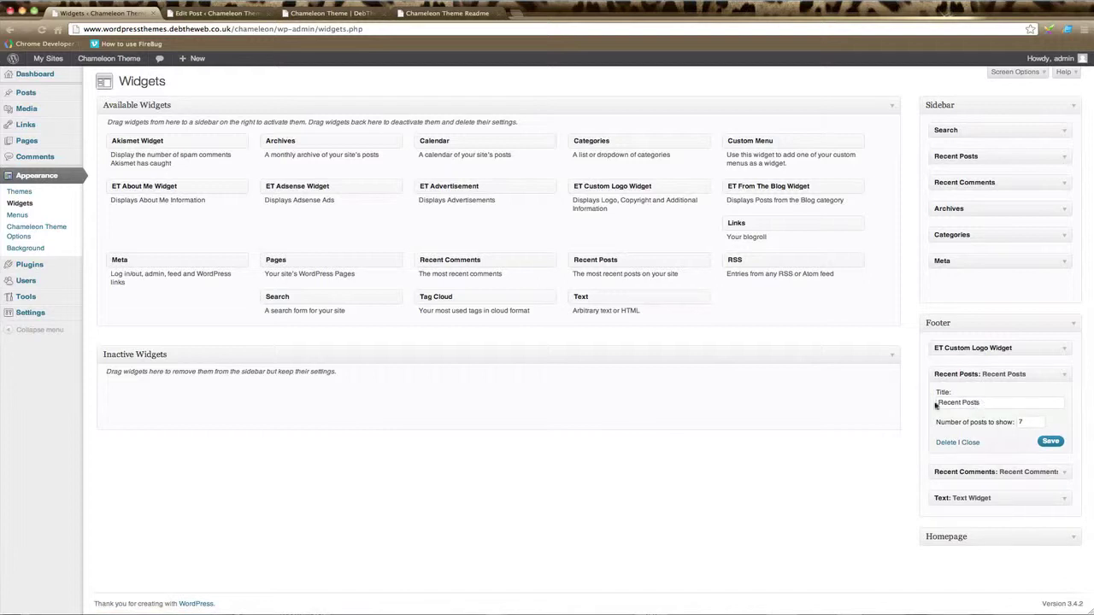
drag(983, 403, 930, 403)
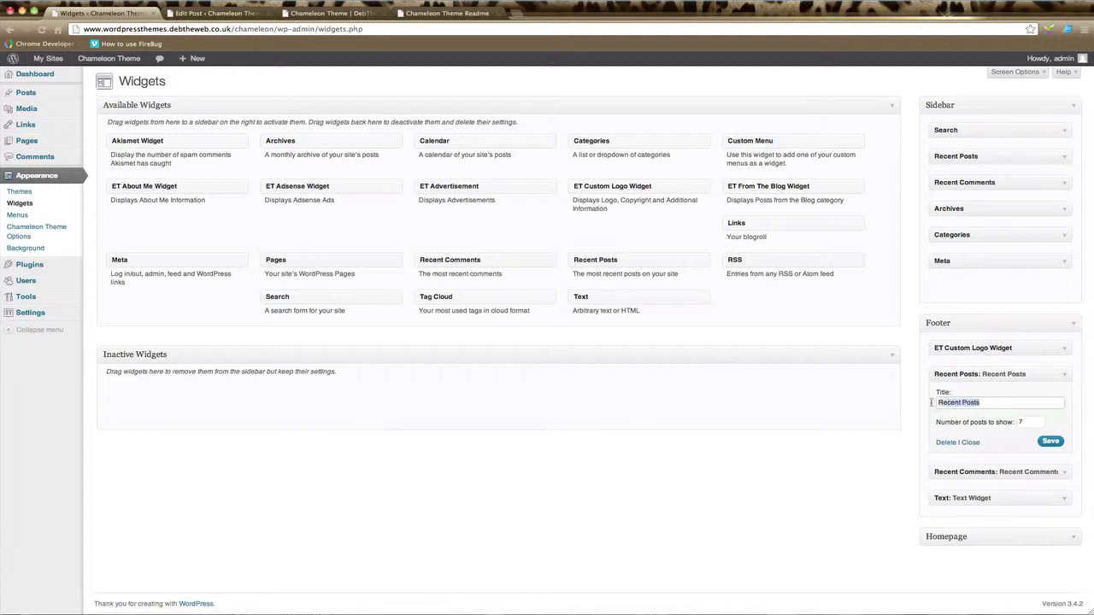
click(1028, 422)
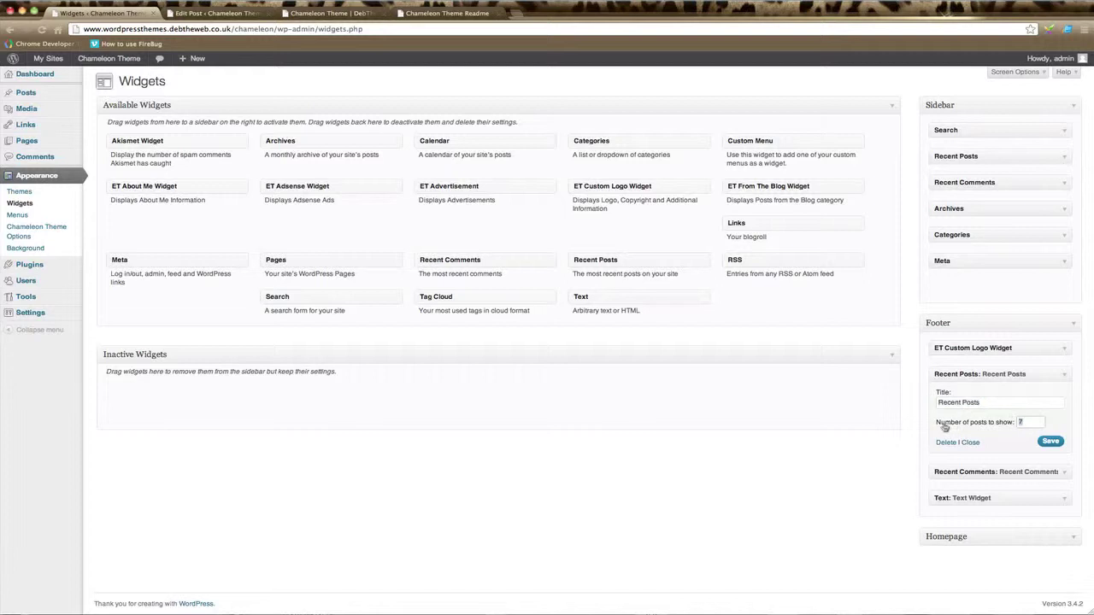
click(1056, 444)
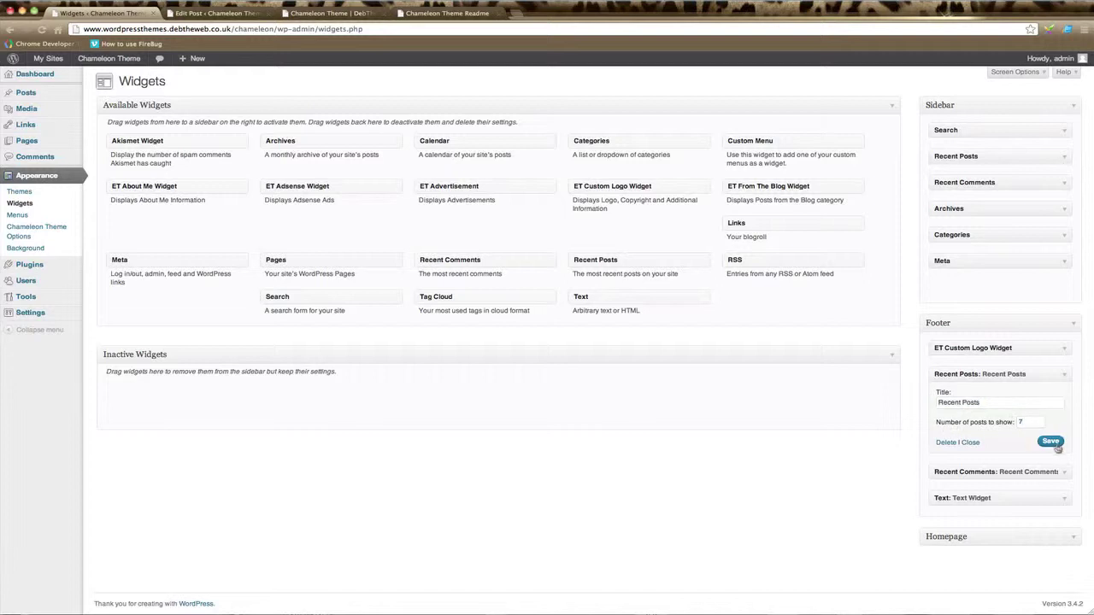
click(1065, 381)
View the footer's Recent Comments widget settings and examine the footer columns on the live homepage.
click(1064, 402)
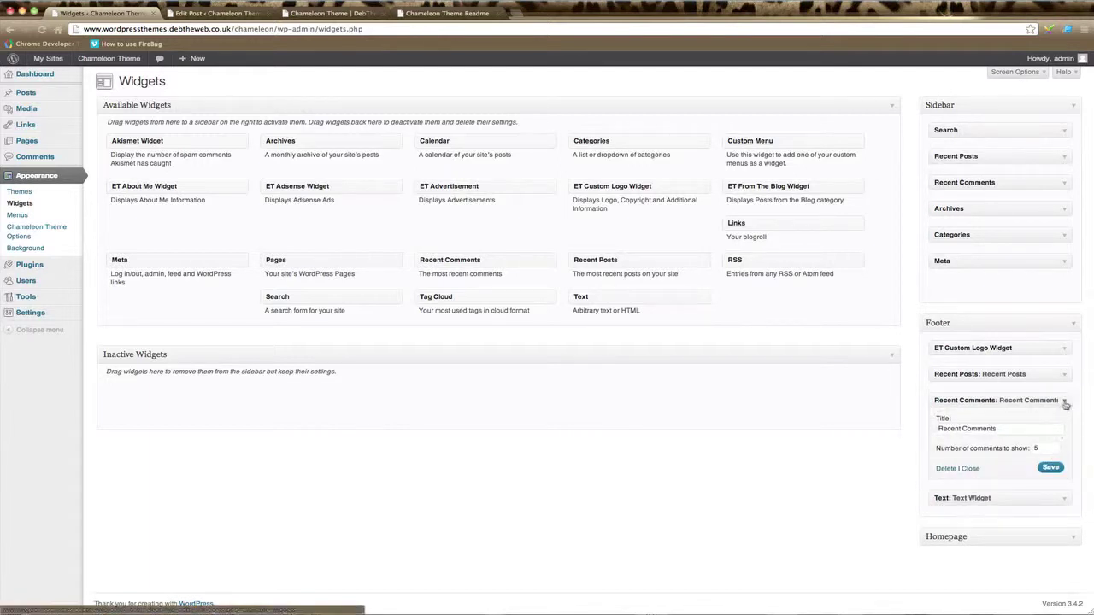
click(1065, 402)
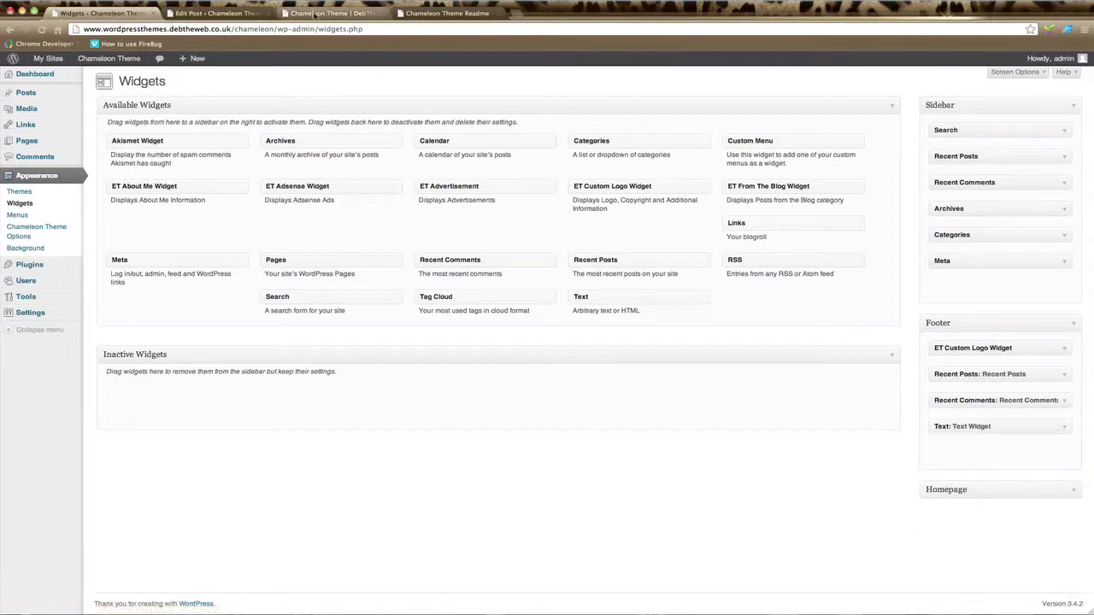
click(318, 14)
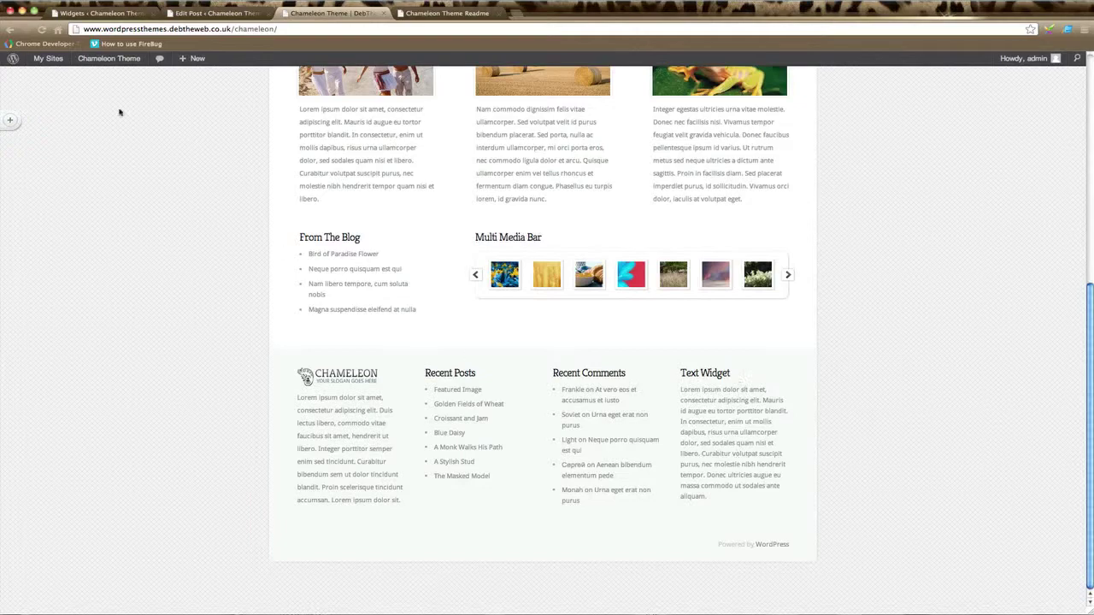
click(114, 14)
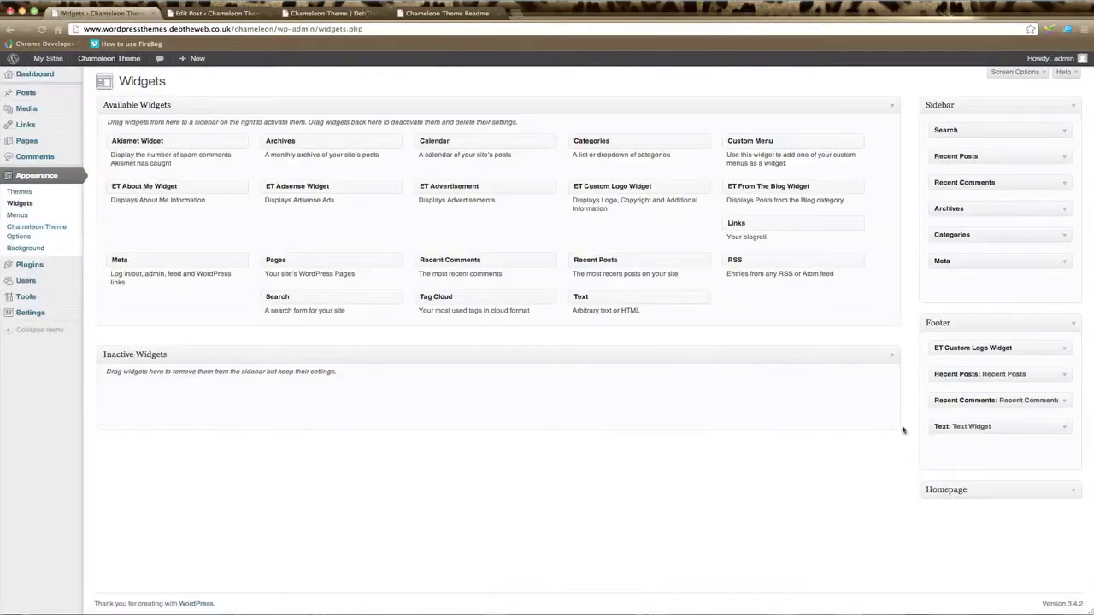
Open the Text widget titled Text Widget in the Footer area and delete it.
click(1065, 429)
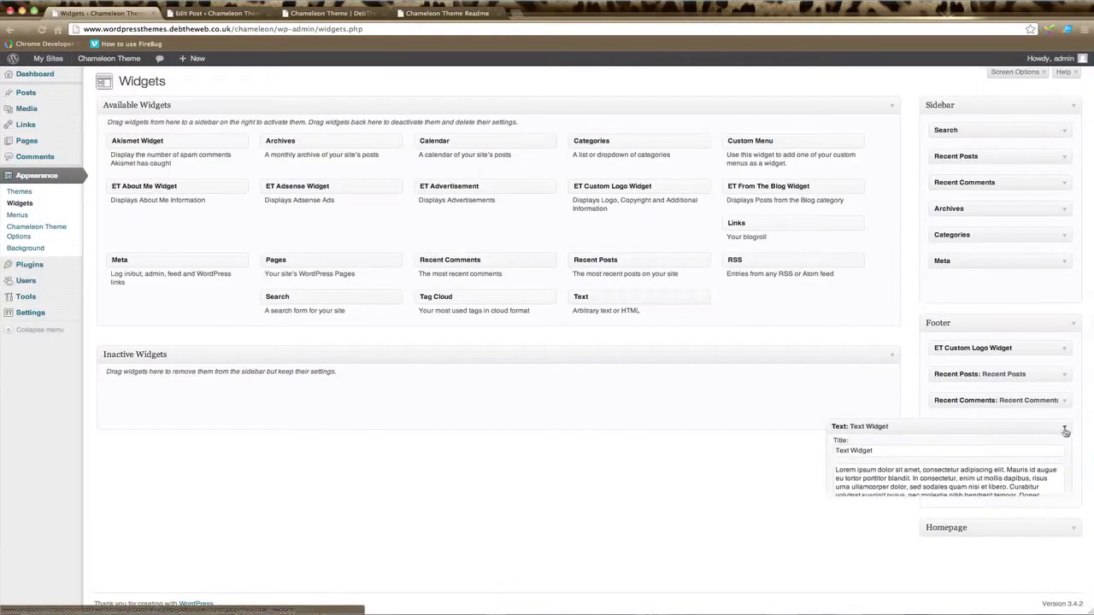
scroll(983, 478, down, 3)
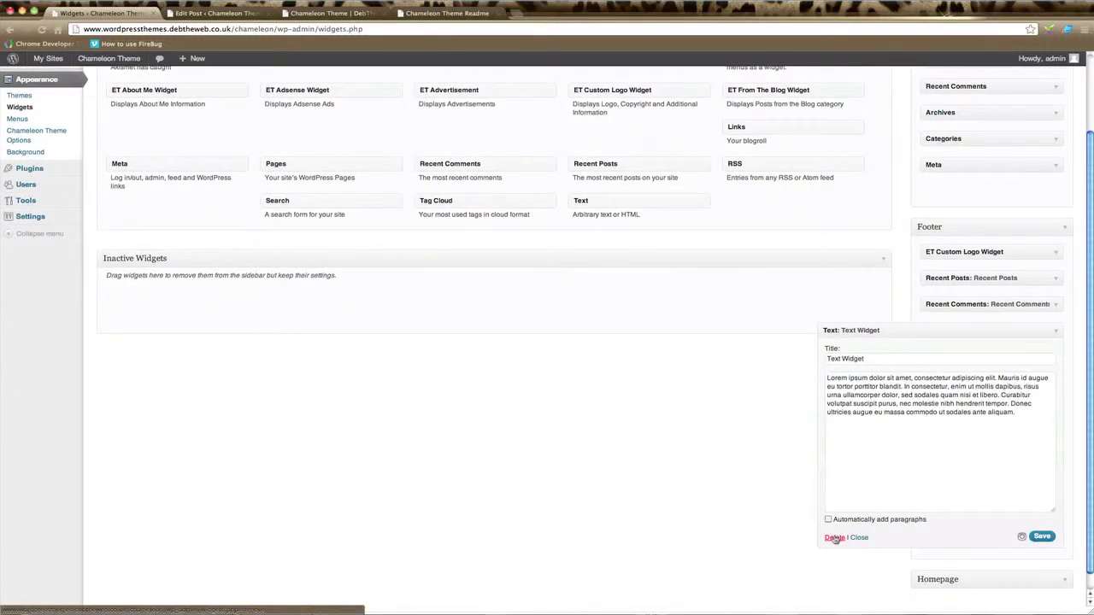
click(834, 538)
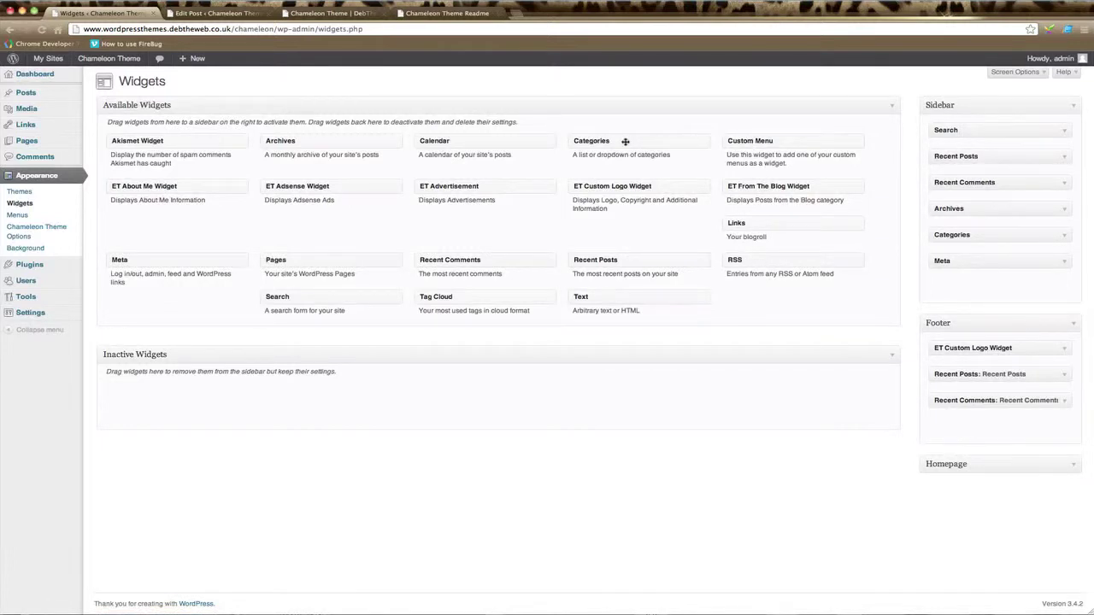
Add a Categories widget titled Blog Topics with hierarchy shown to the Footer area, save it, and go to the live homepage.
drag(625, 141, 985, 425)
click(973, 456)
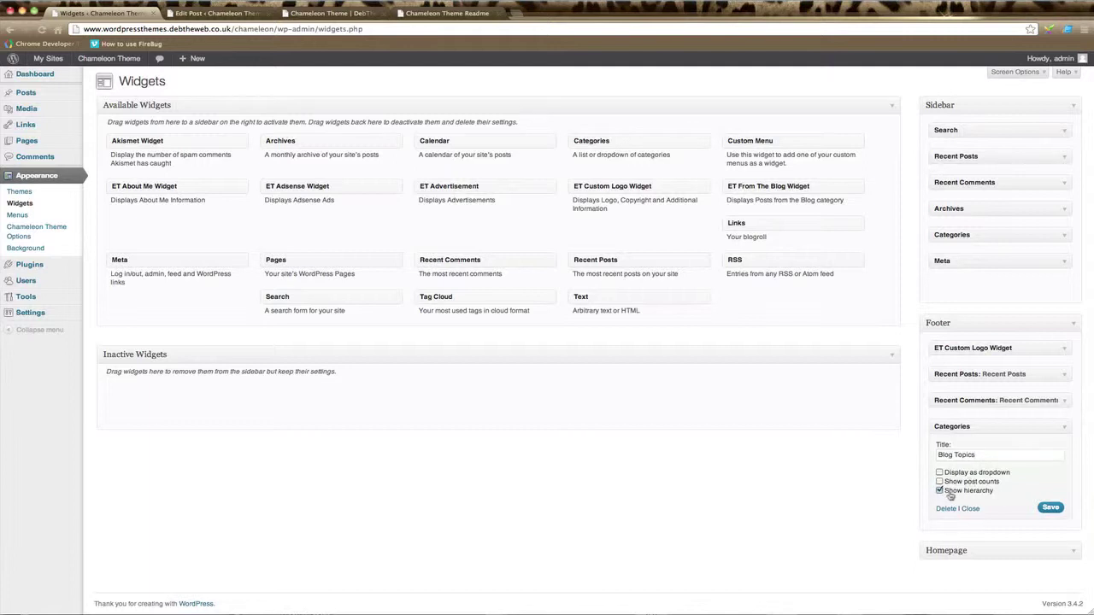
click(1051, 507)
click(348, 15)
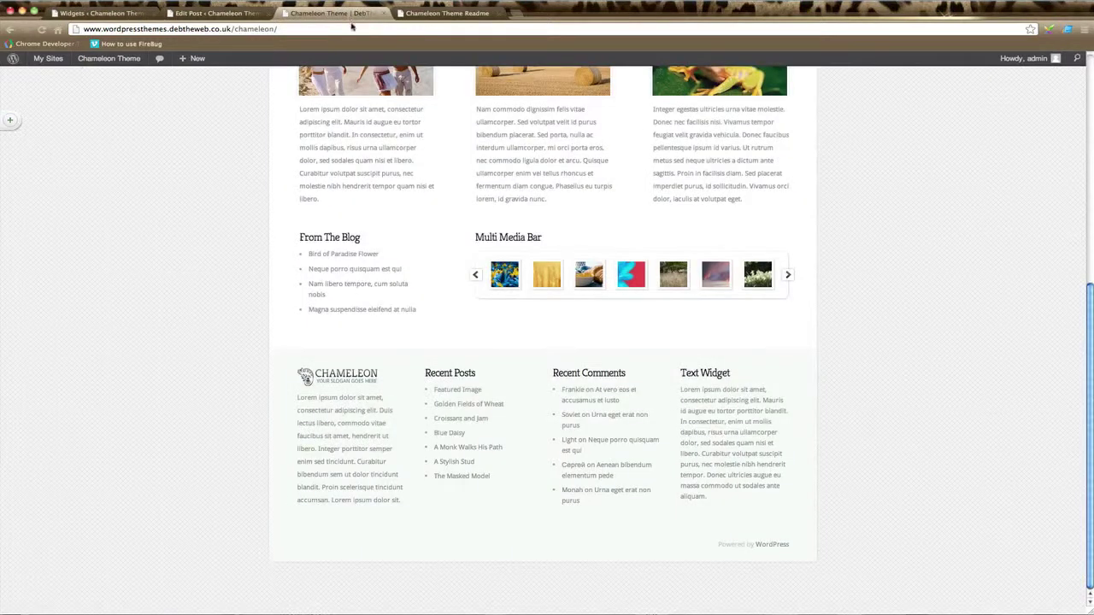
Reload the live homepage, check the Blog Topics column in its footer, and close the Categories widget's settings in the Footer area.
click(41, 31)
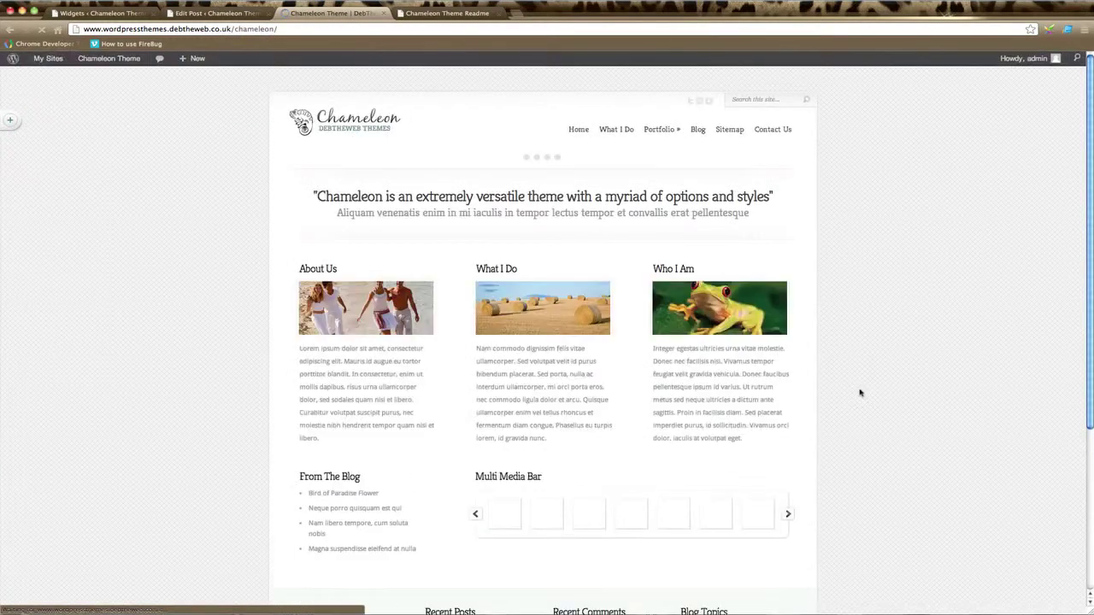
scroll(860, 393, down, 5)
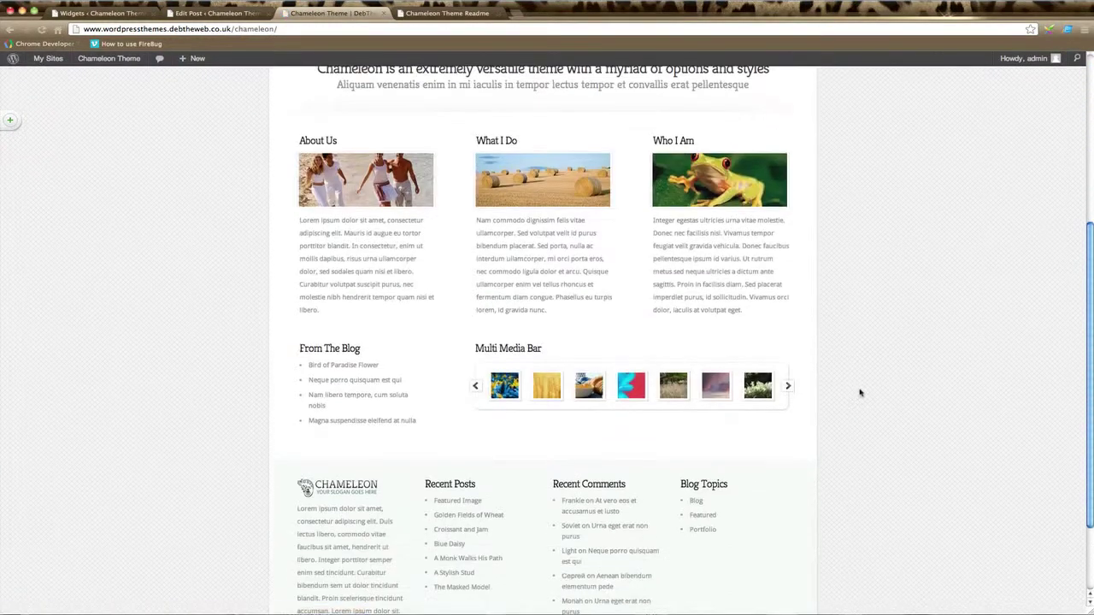
scroll(860, 392, down, 3)
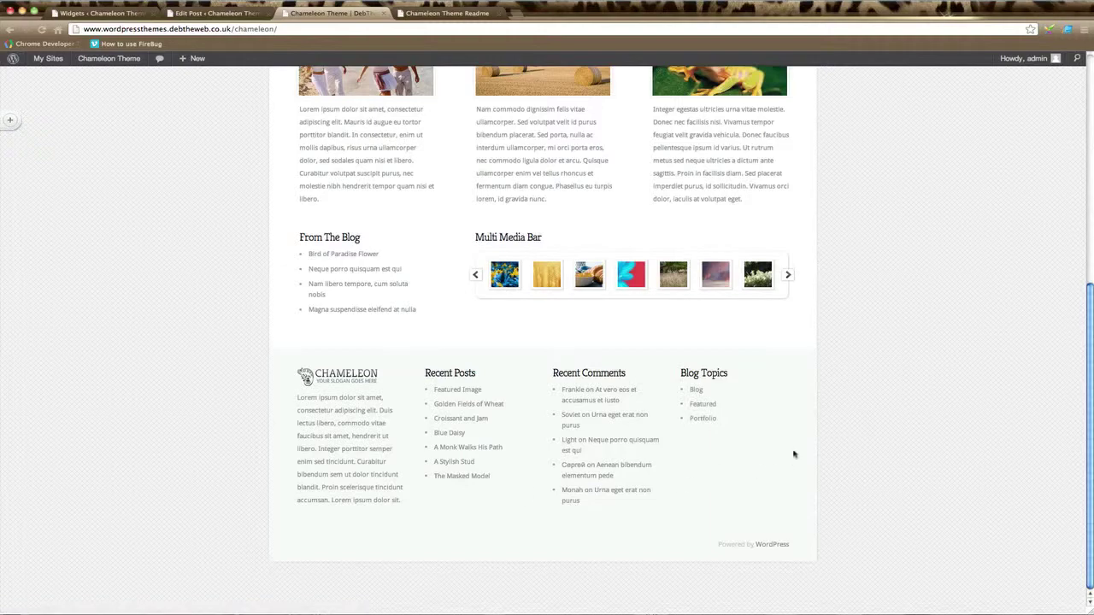
click(101, 13)
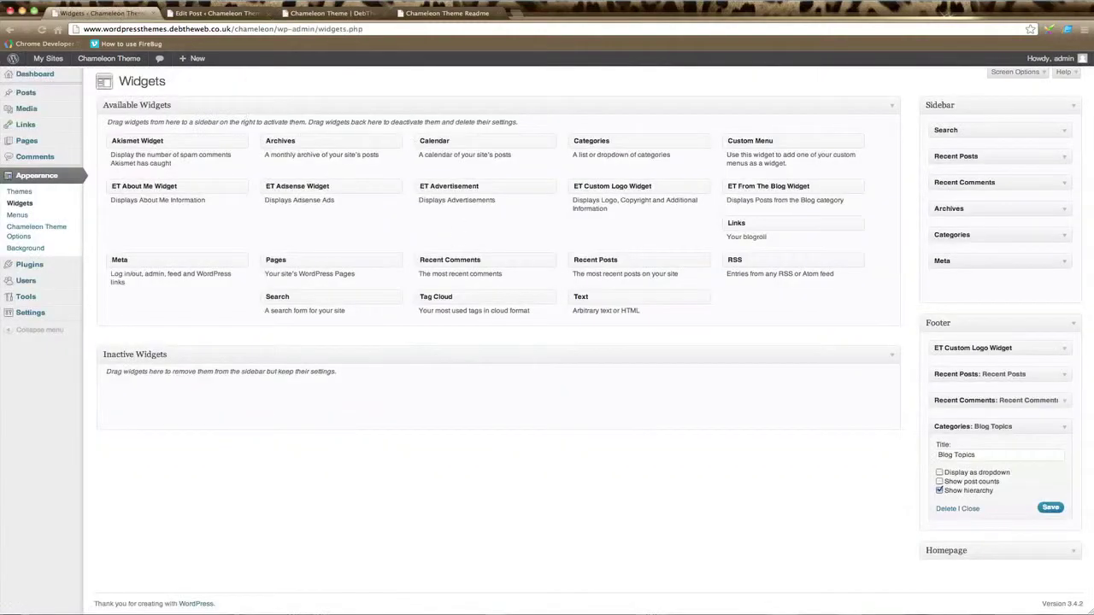
click(1065, 427)
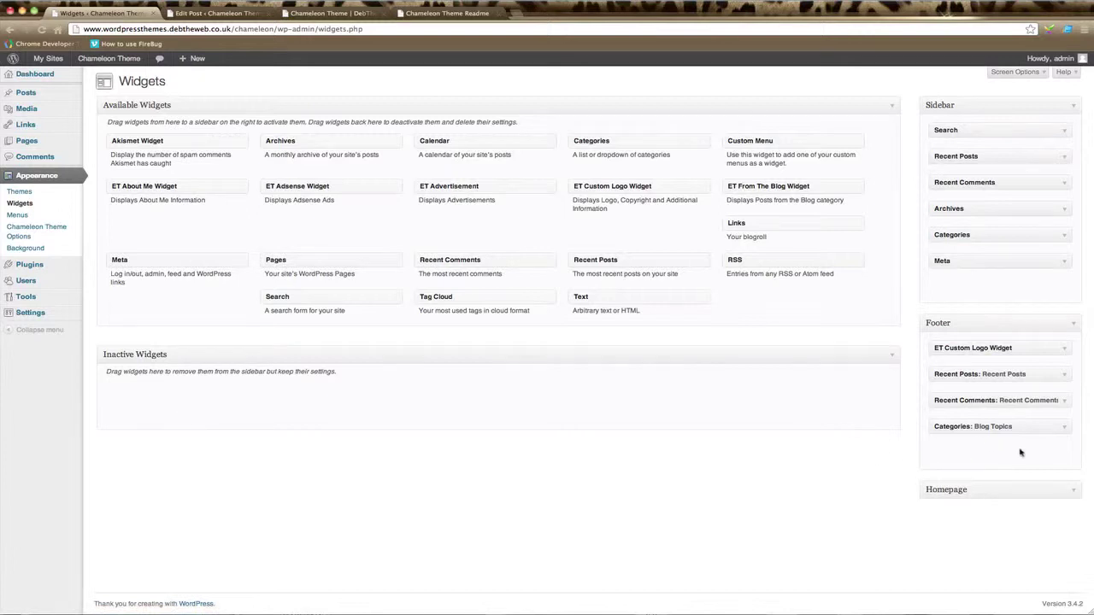
Return to the live homepage and review its layout from the footer columns up to the featured slider.
click(309, 14)
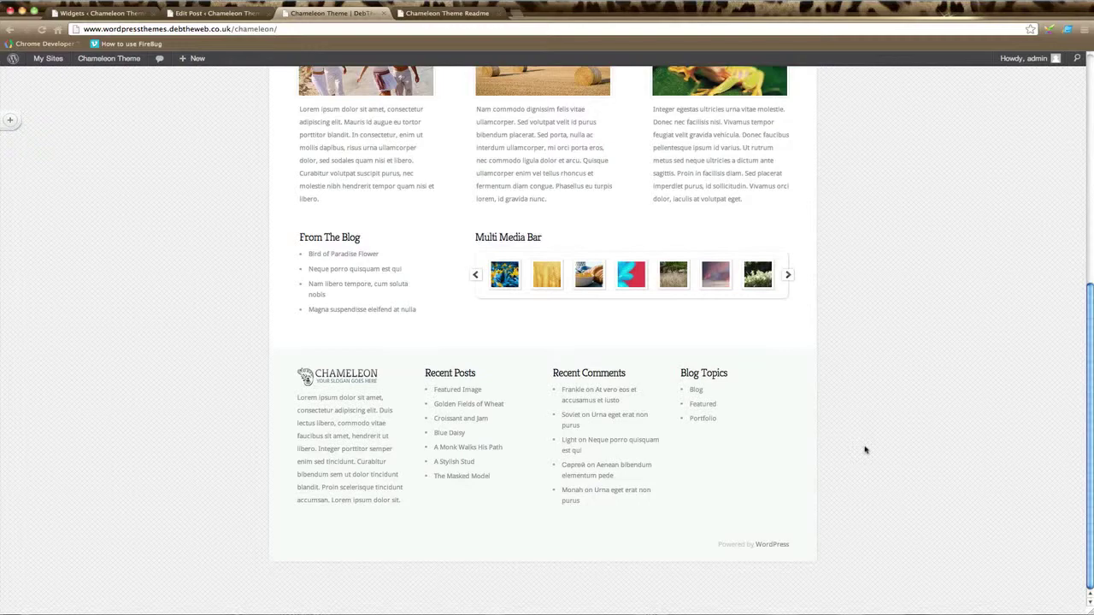
scroll(865, 449, up, 2)
scroll(865, 450, up, 8)
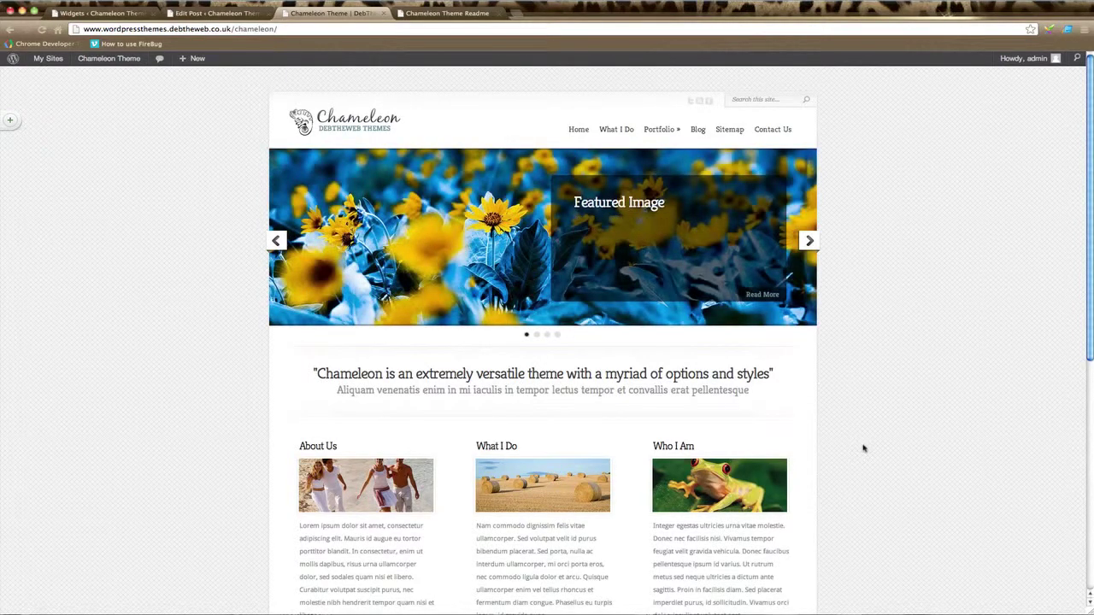
scroll(863, 448, down, 4)
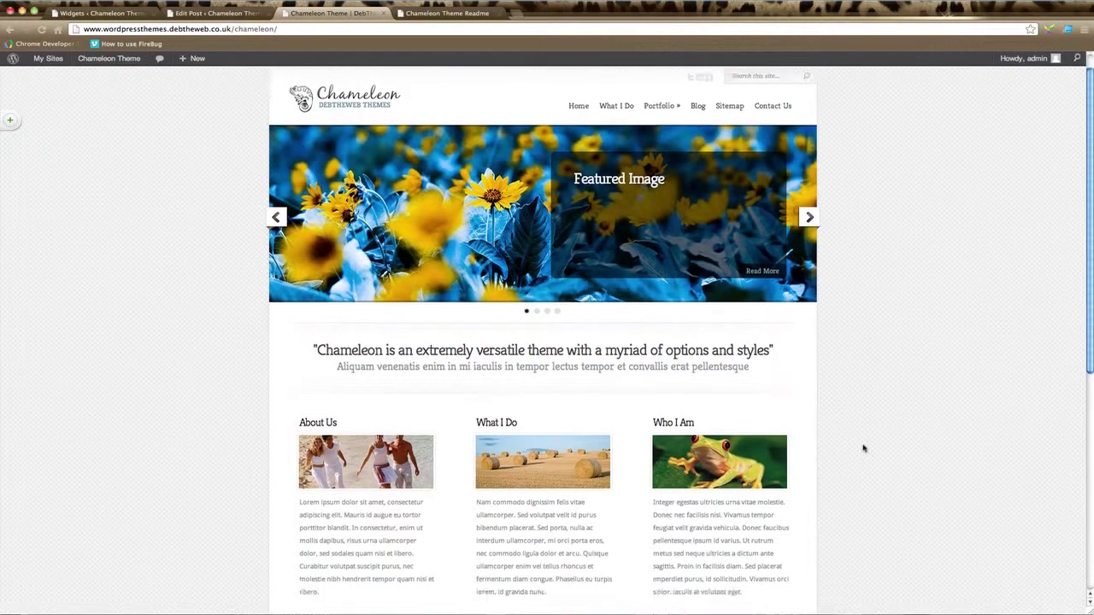
scroll(863, 447, up, 4)
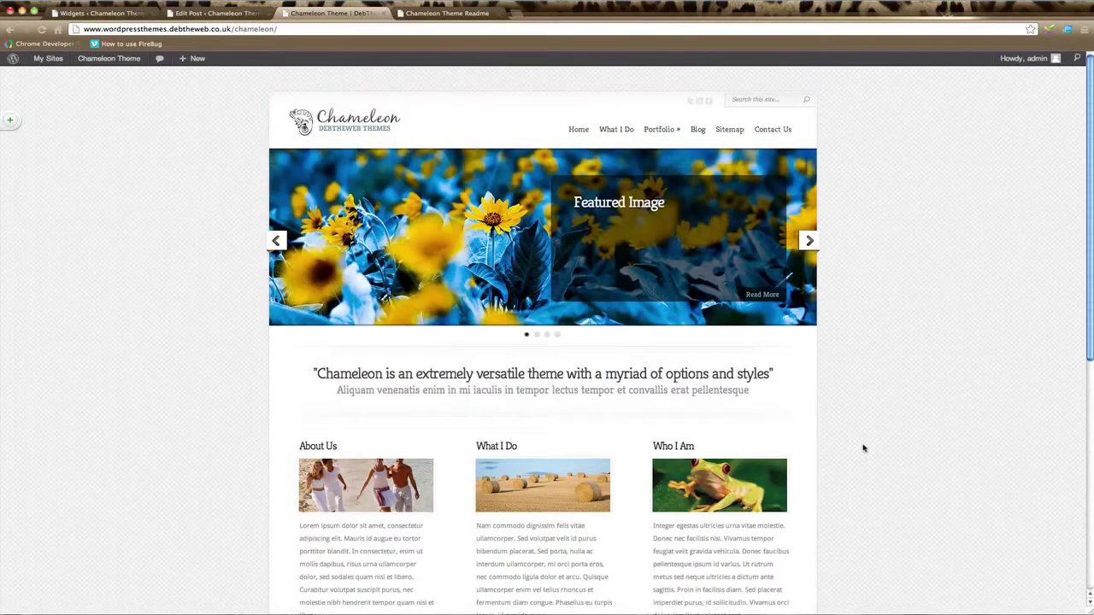